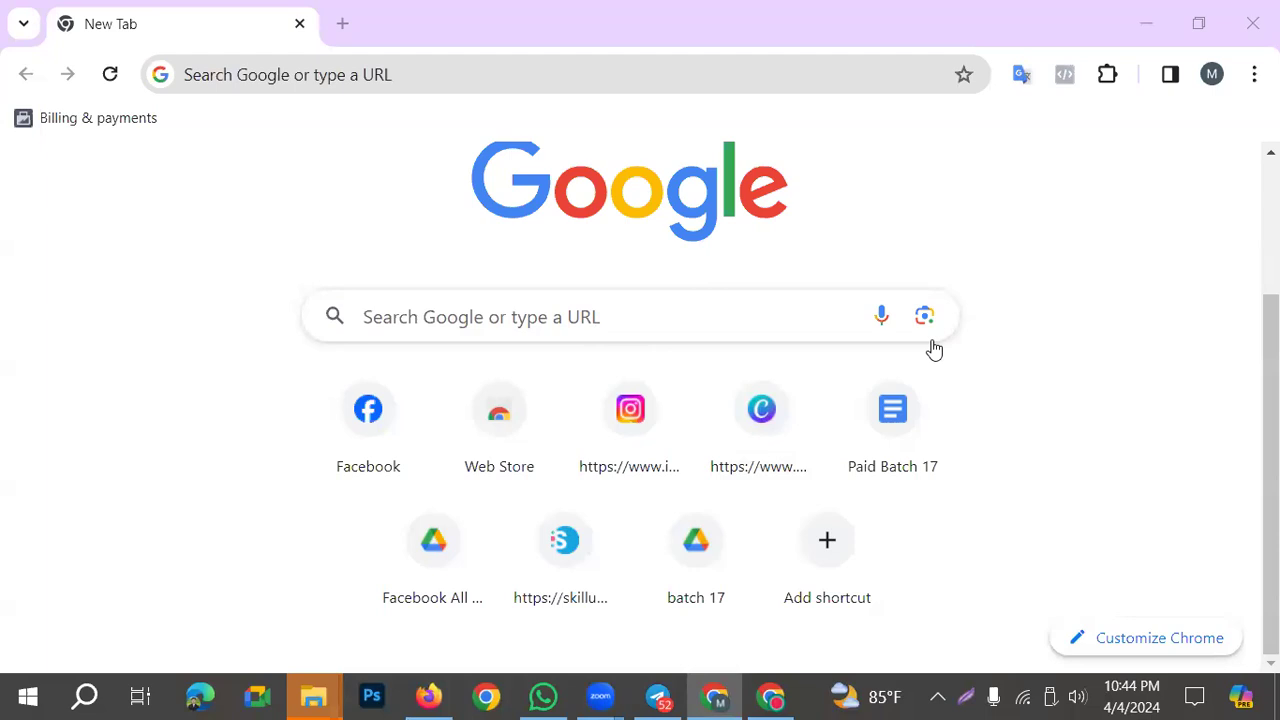
Open the Facebook home page in the browser and check the page's notifications
{"action": "left_click", "coordinate": [375, 428]}
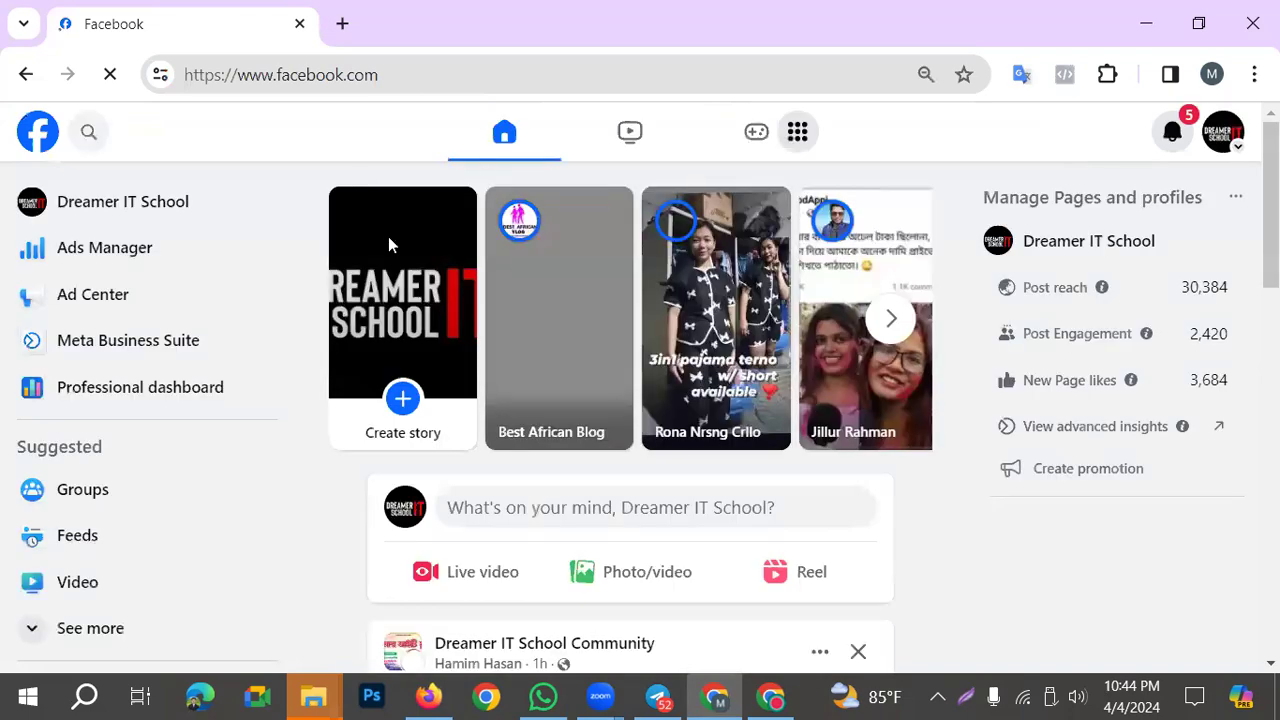
{"action": "left_click", "coordinate": [1173, 135]}
{"action": "left_click", "coordinate": [1173, 135]}
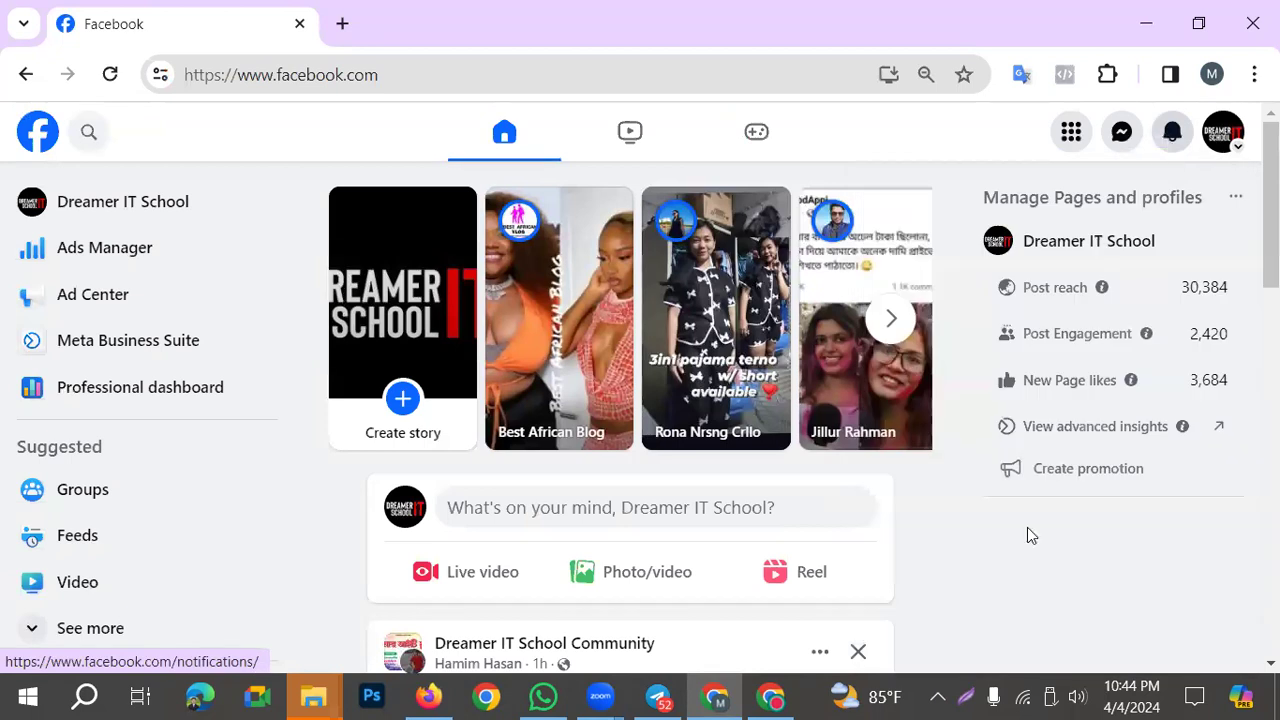
Point a red arrow at the Ads Manager link on a screen capture, discard the capture and open Ads Manager
{"action": "left_click", "coordinate": [967, 698]}
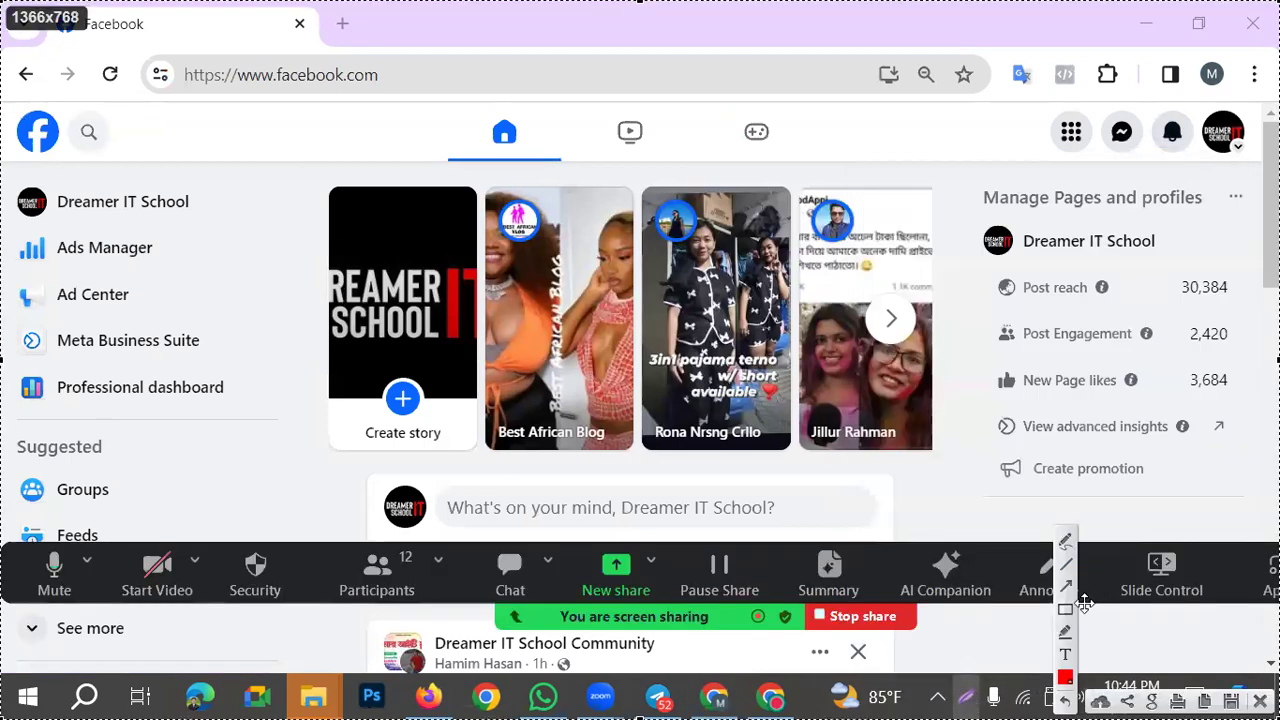
{"action": "left_click_drag", "start_coordinate": [610, 410], "coordinate": [163, 250]}
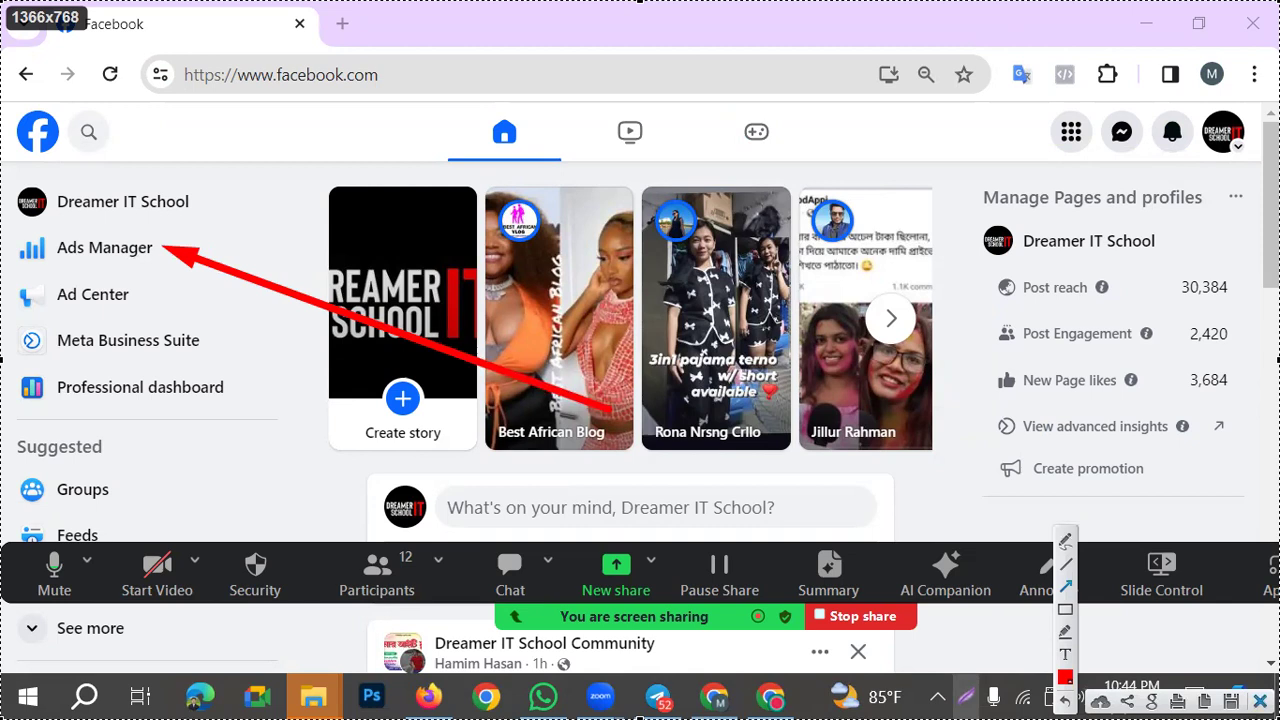
{"action": "key", "text": "Escape"}
{"action": "left_click", "coordinate": [128, 258]}
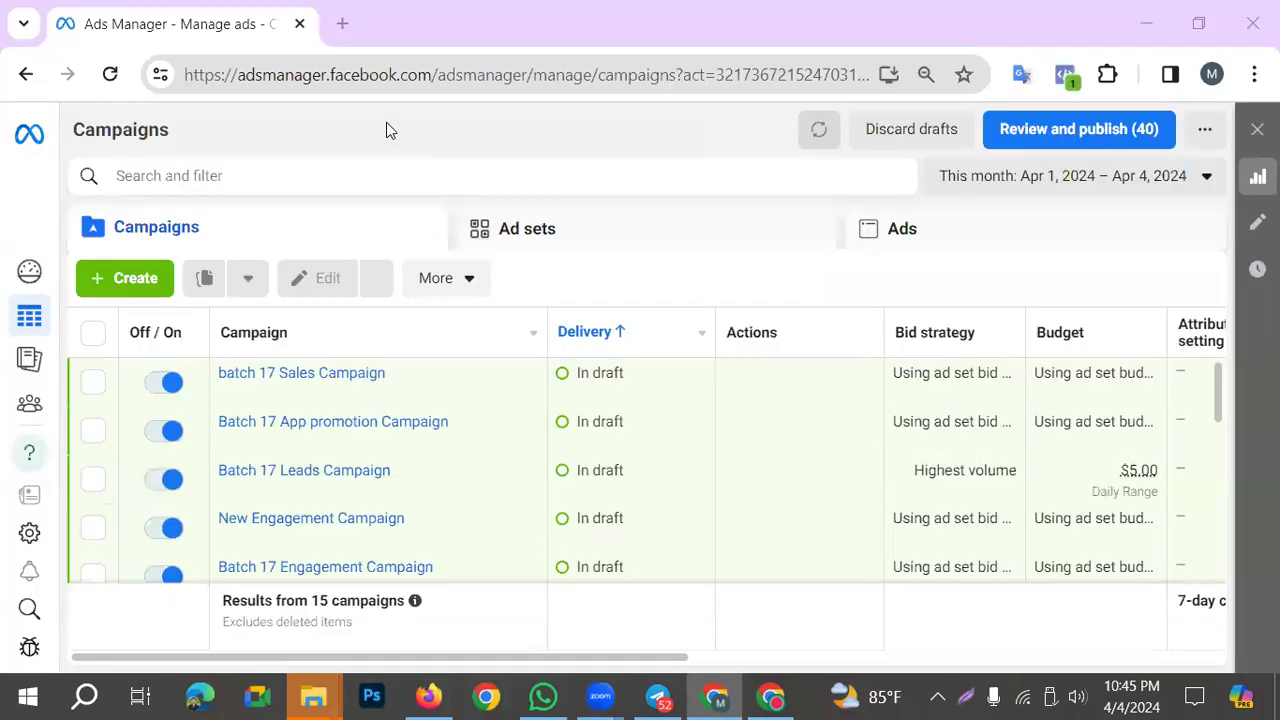
{"action": "left_click", "coordinate": [718, 696]}
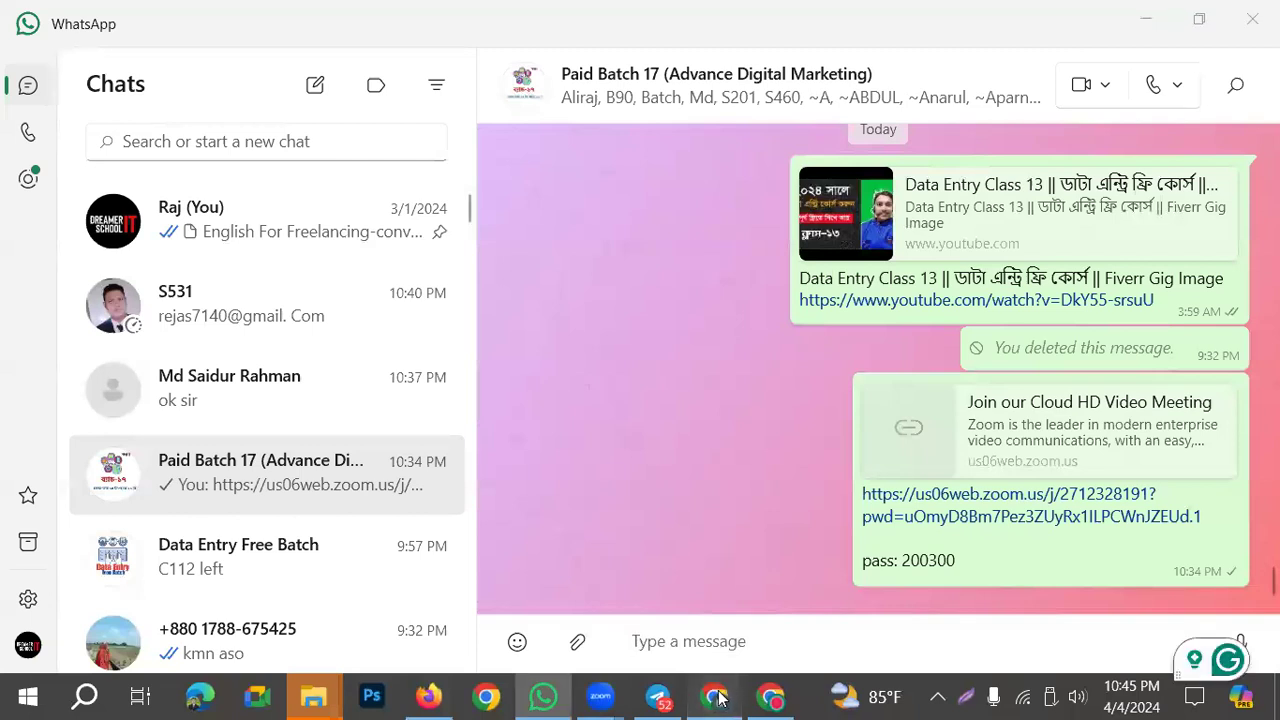
{"action": "left_click", "coordinate": [718, 696]}
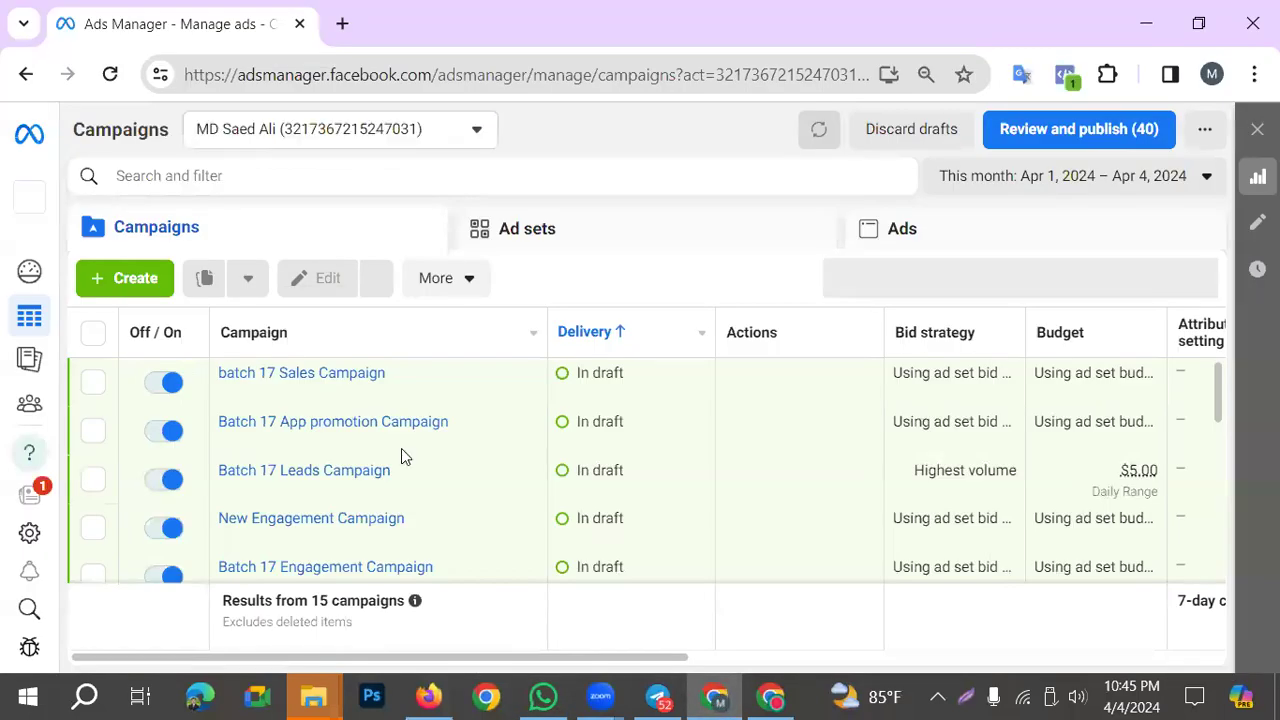
Load Facebook in a new browser tab and open the Ad Center of the Dreamer IT School page
{"action": "key", "text": "ctrl+t"}
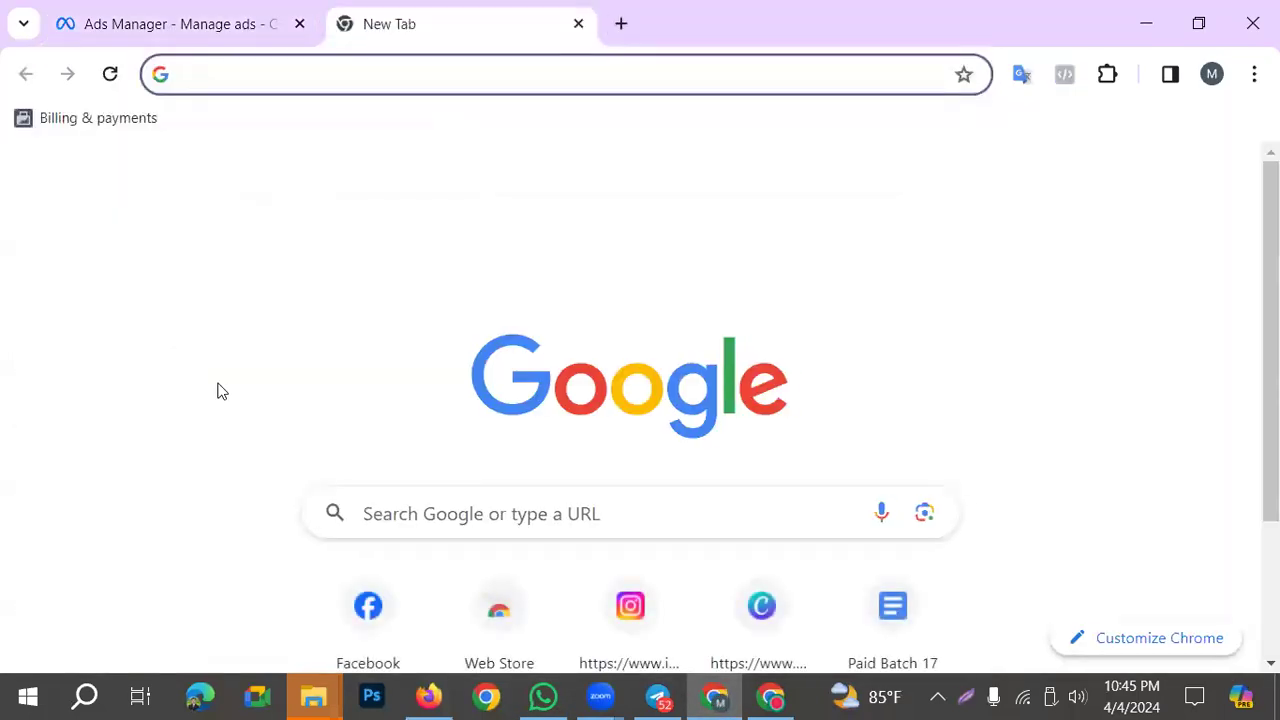
{"action": "scroll", "coordinate": [230, 385], "scroll_direction": "down", "scroll_amount": 2}
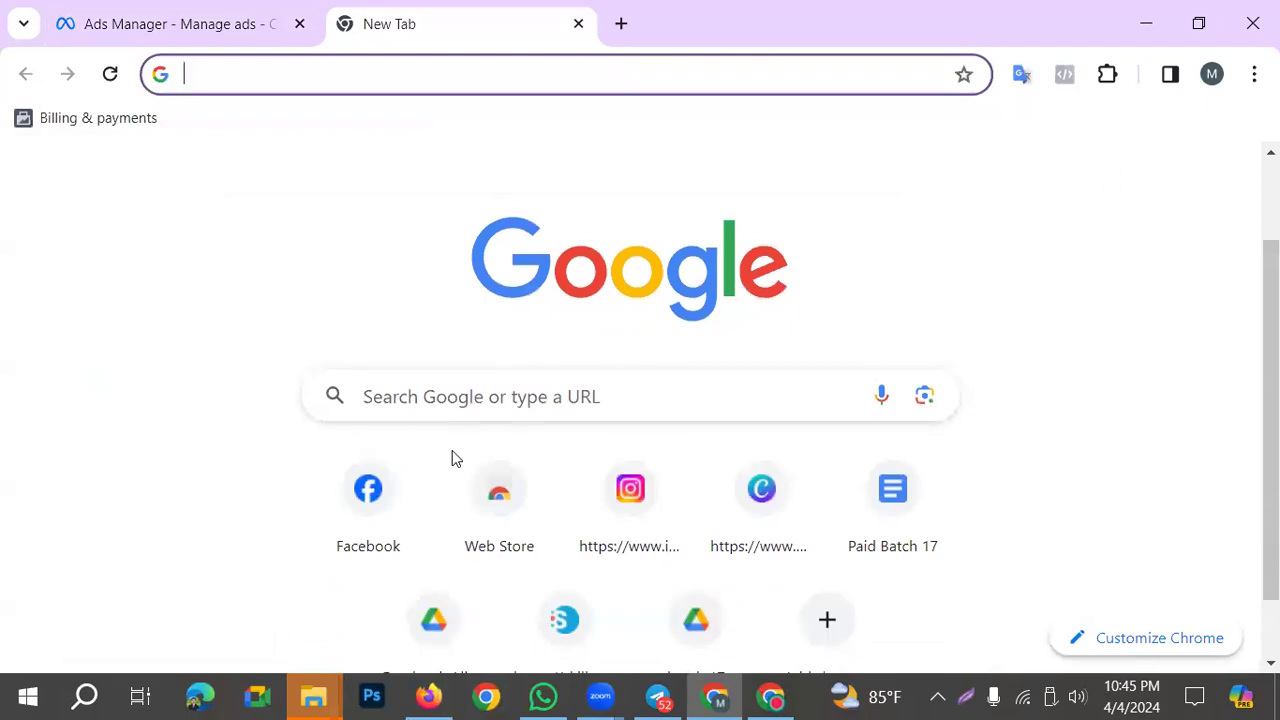
{"action": "left_click", "coordinate": [392, 545]}
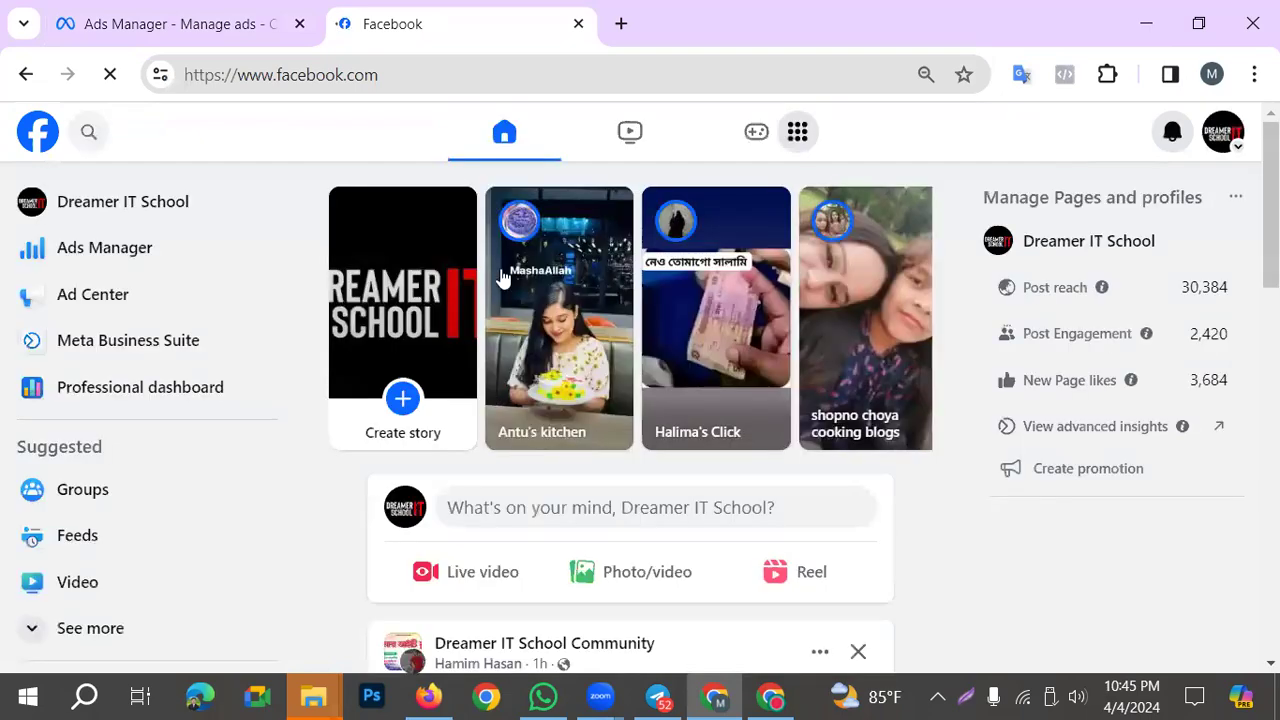
{"action": "left_click", "coordinate": [105, 295]}
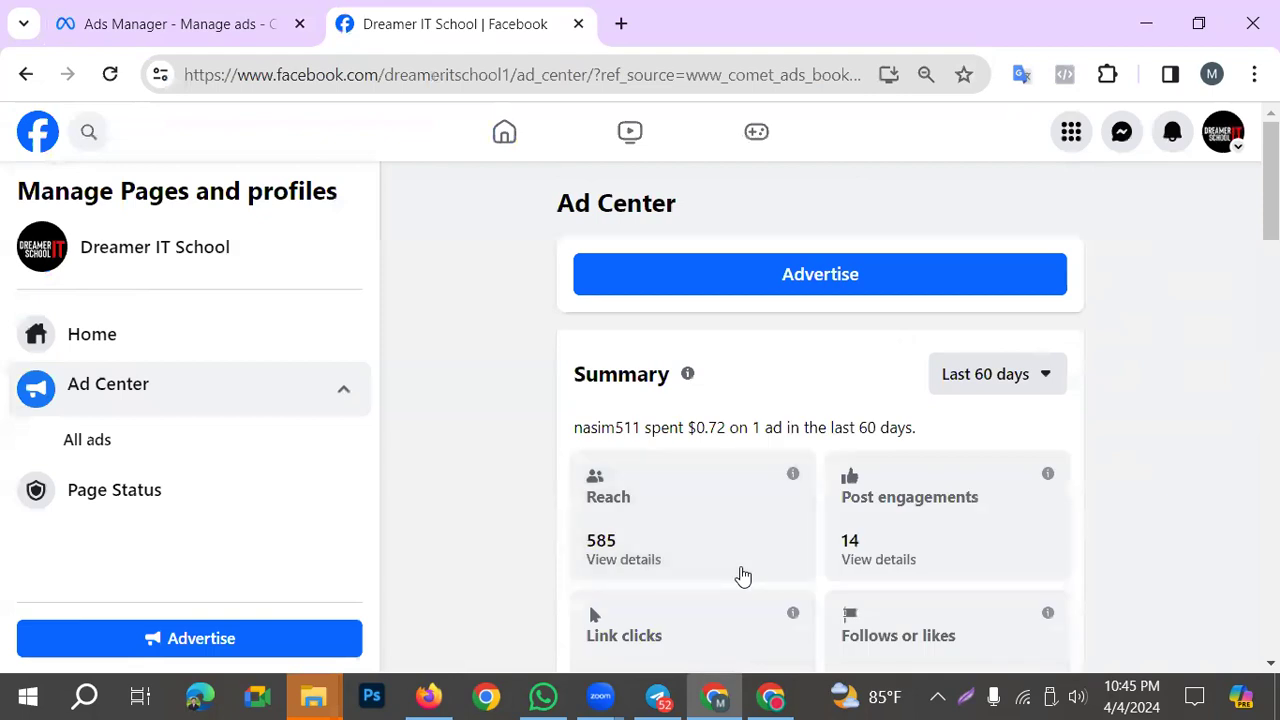
Examine the Ad Center summary metrics and the list of recent ads with their reach, results and spend
{"action": "scroll", "coordinate": [855, 578], "scroll_direction": "down", "scroll_amount": 2}
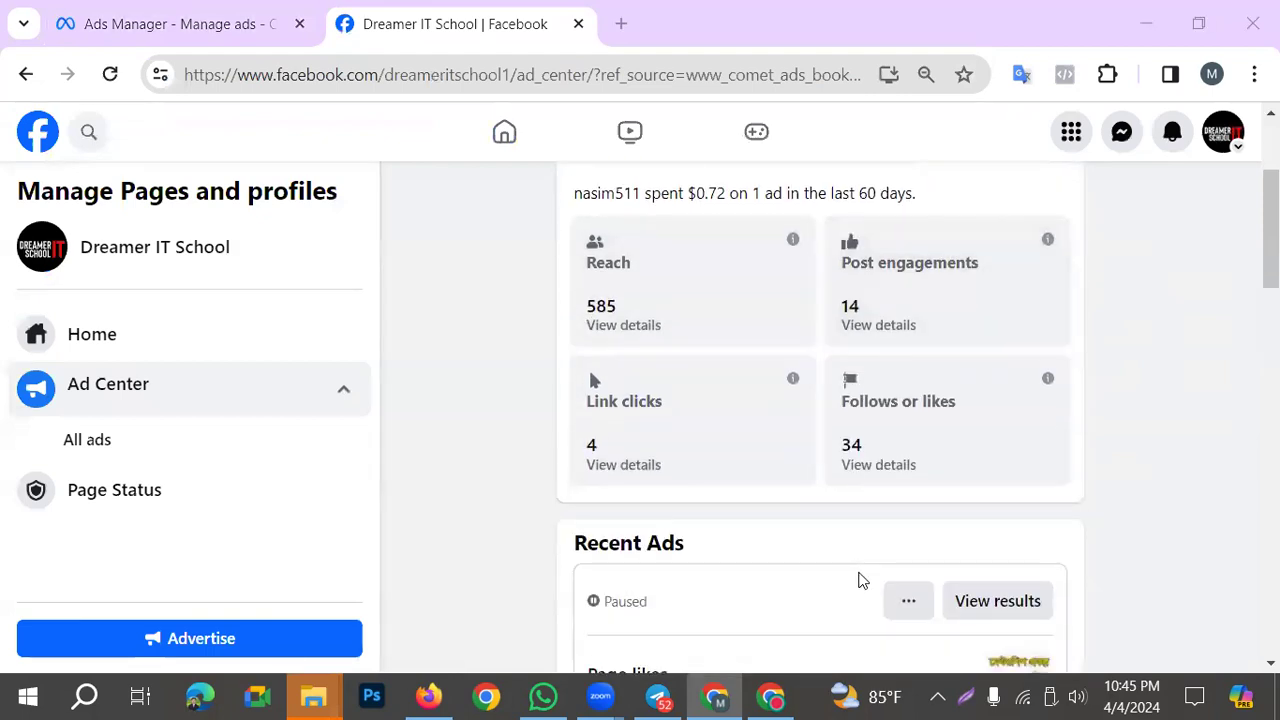
{"action": "scroll", "coordinate": [857, 583], "scroll_direction": "up", "scroll_amount": 1}
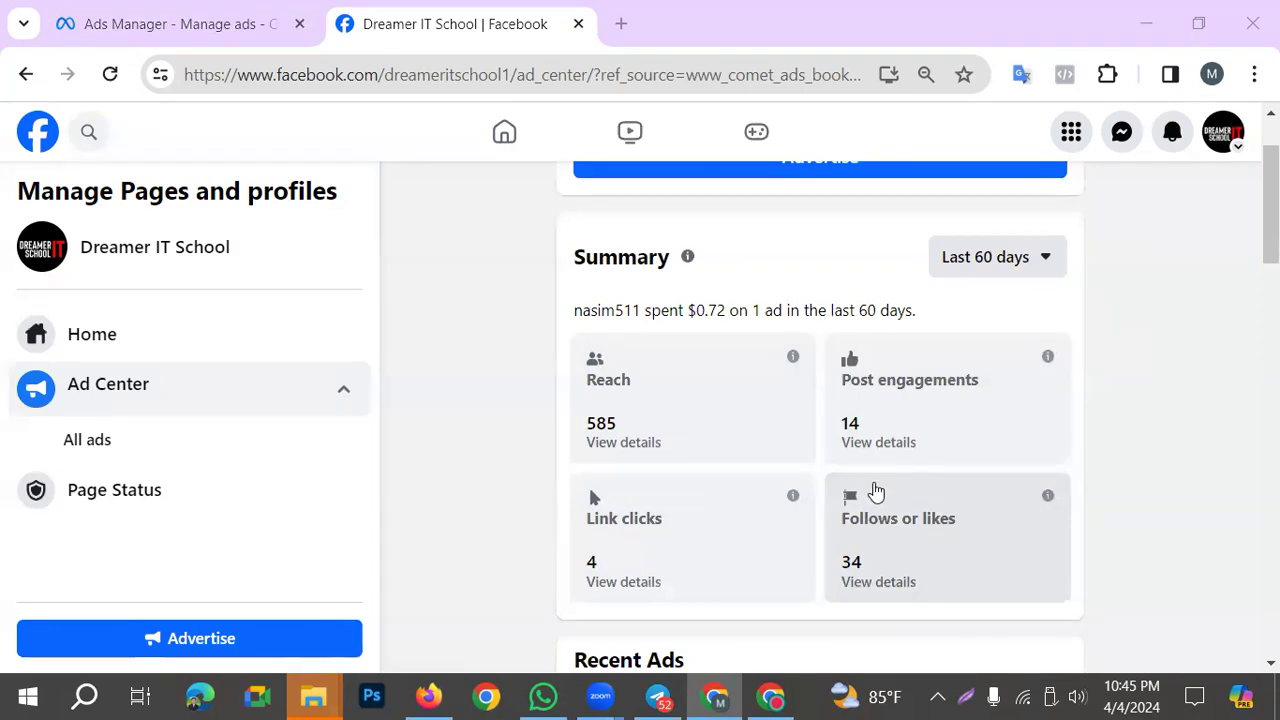
{"action": "scroll", "coordinate": [870, 490], "scroll_direction": "down", "scroll_amount": 3}
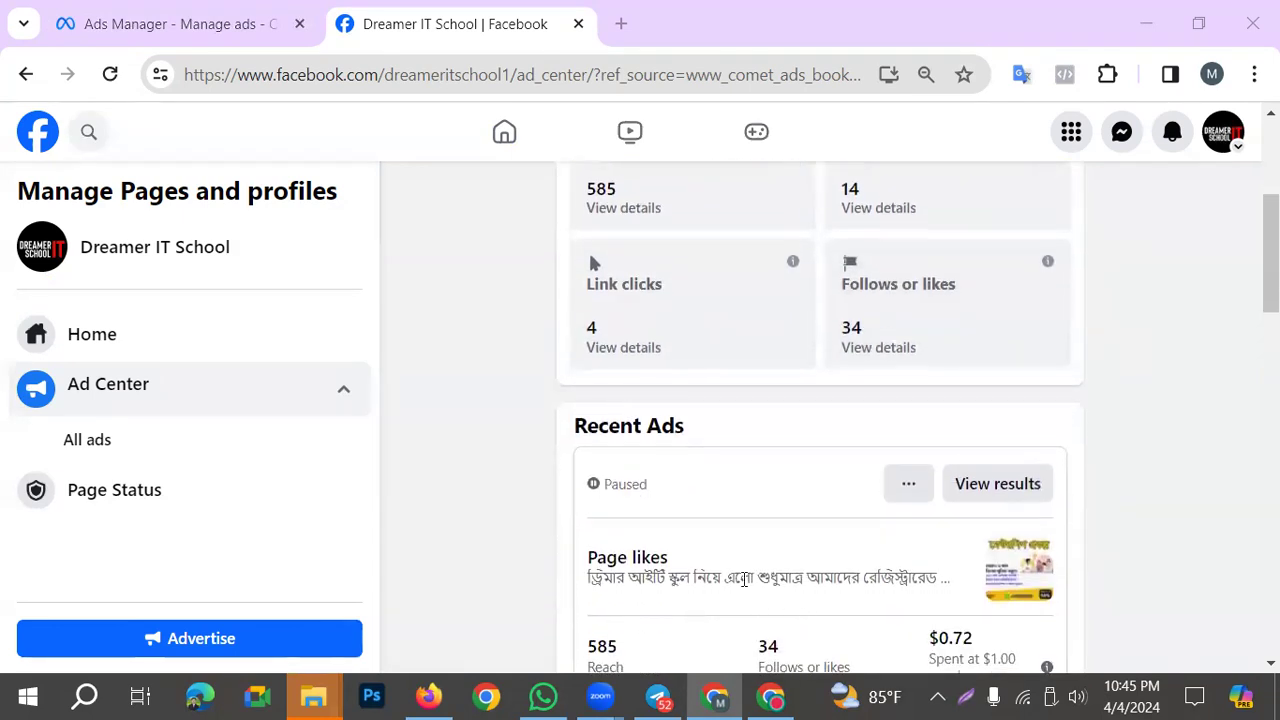
{"action": "scroll", "coordinate": [758, 648], "scroll_direction": "down", "scroll_amount": 2}
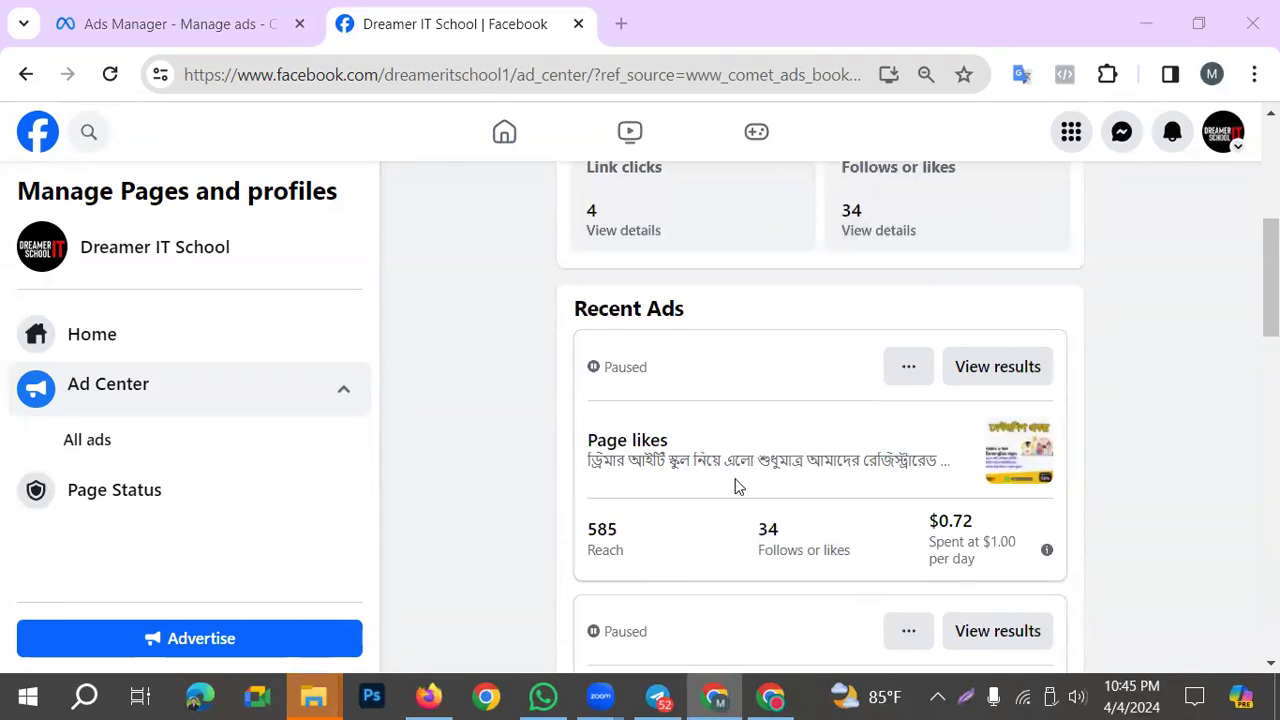
{"action": "scroll", "coordinate": [722, 424], "scroll_direction": "down", "scroll_amount": 1}
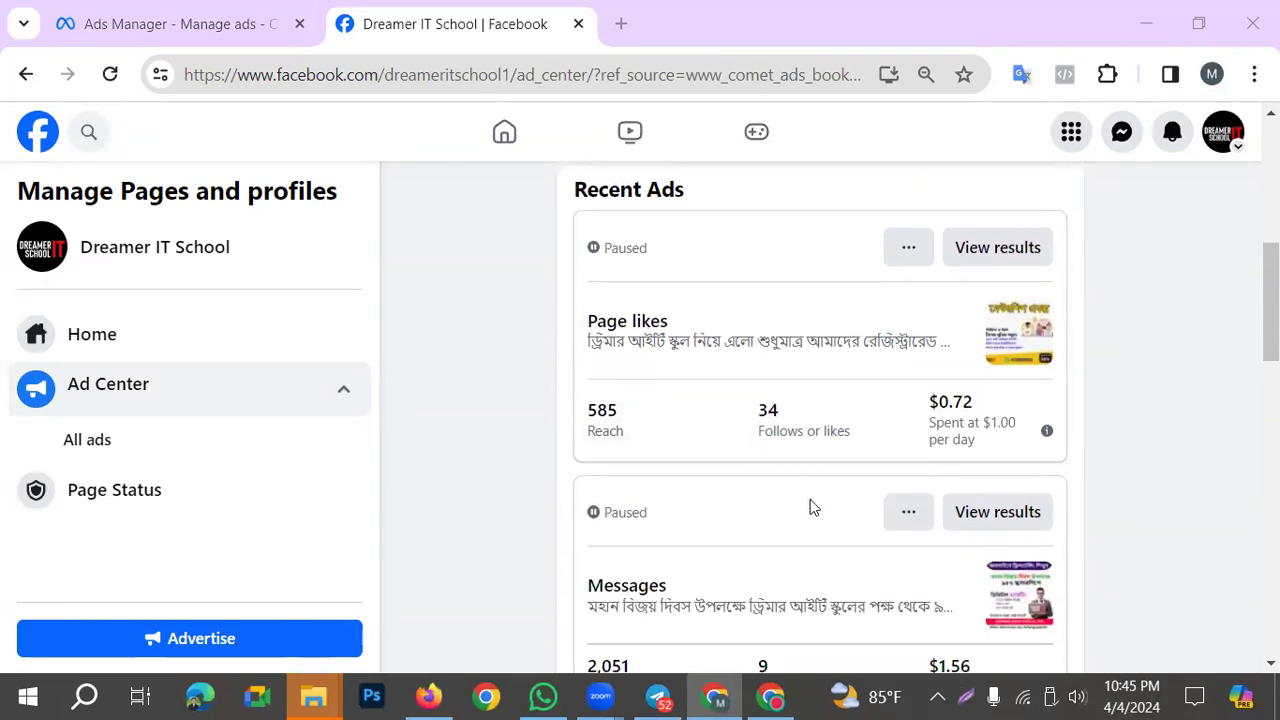
{"action": "scroll", "coordinate": [850, 550], "scroll_direction": "down", "scroll_amount": 1}
{"action": "scroll", "coordinate": [902, 598], "scroll_direction": "down", "scroll_amount": 1}
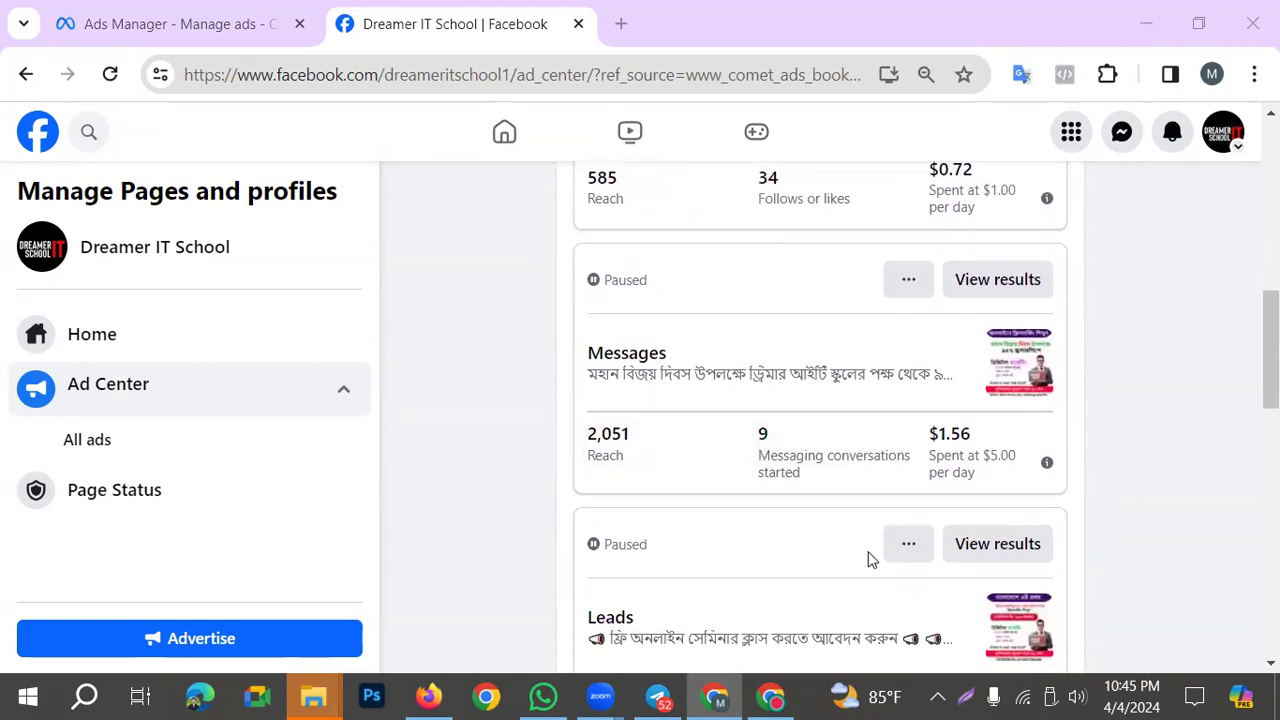
{"action": "scroll", "coordinate": [853, 563], "scroll_direction": "up", "scroll_amount": 5}
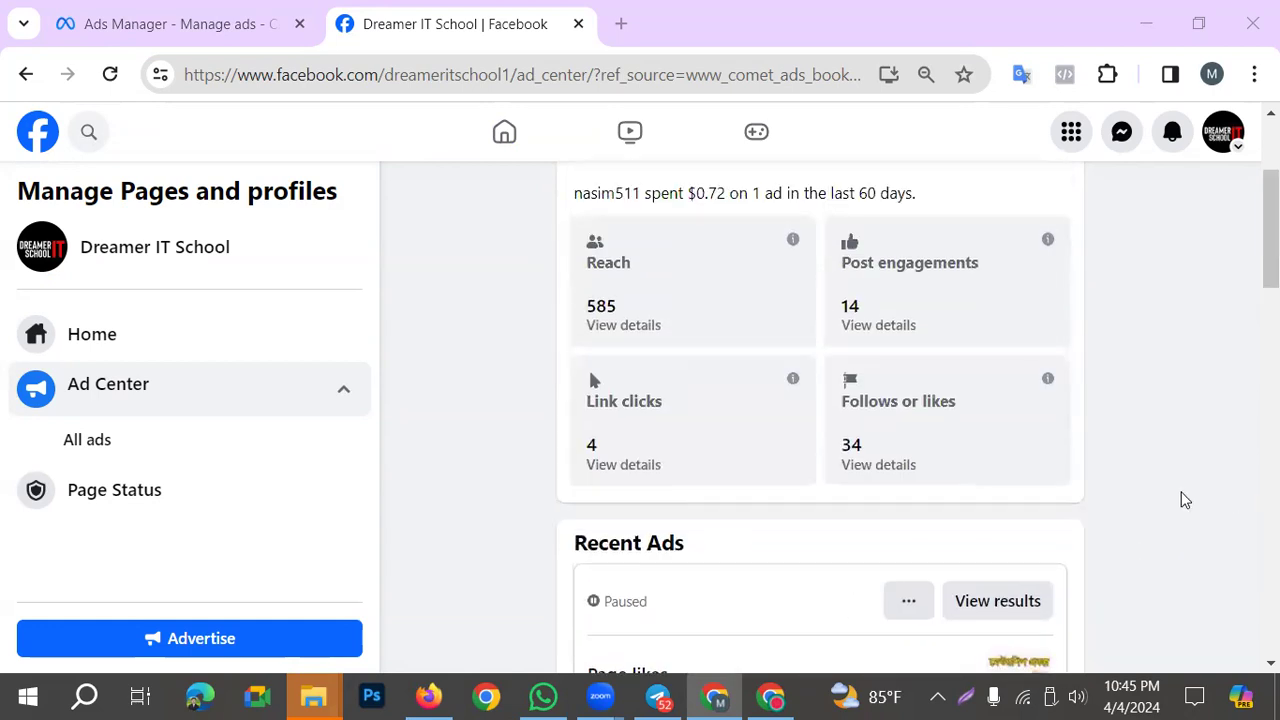
{"action": "scroll", "coordinate": [1100, 510], "scroll_direction": "up", "scroll_amount": 2}
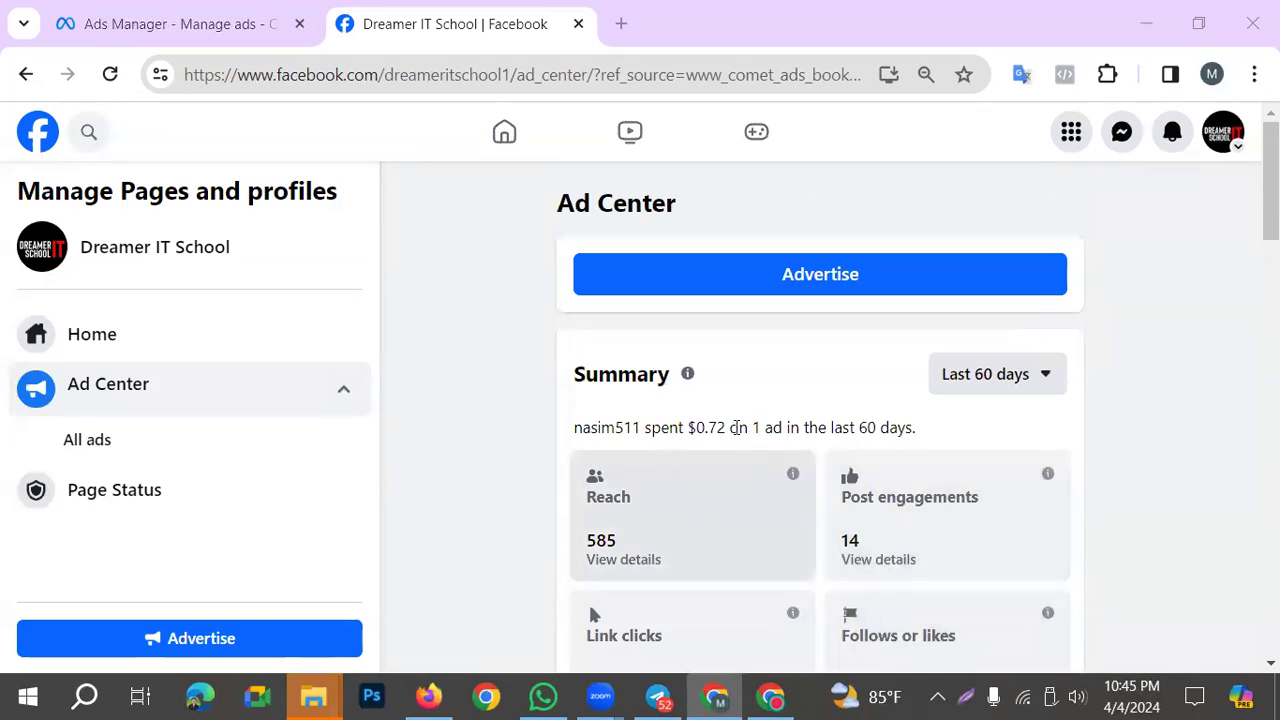
Mark the Advertise option of the Ad Center with a red rectangle and a red arrow on a screen capture
{"action": "left_click", "coordinate": [965, 698]}
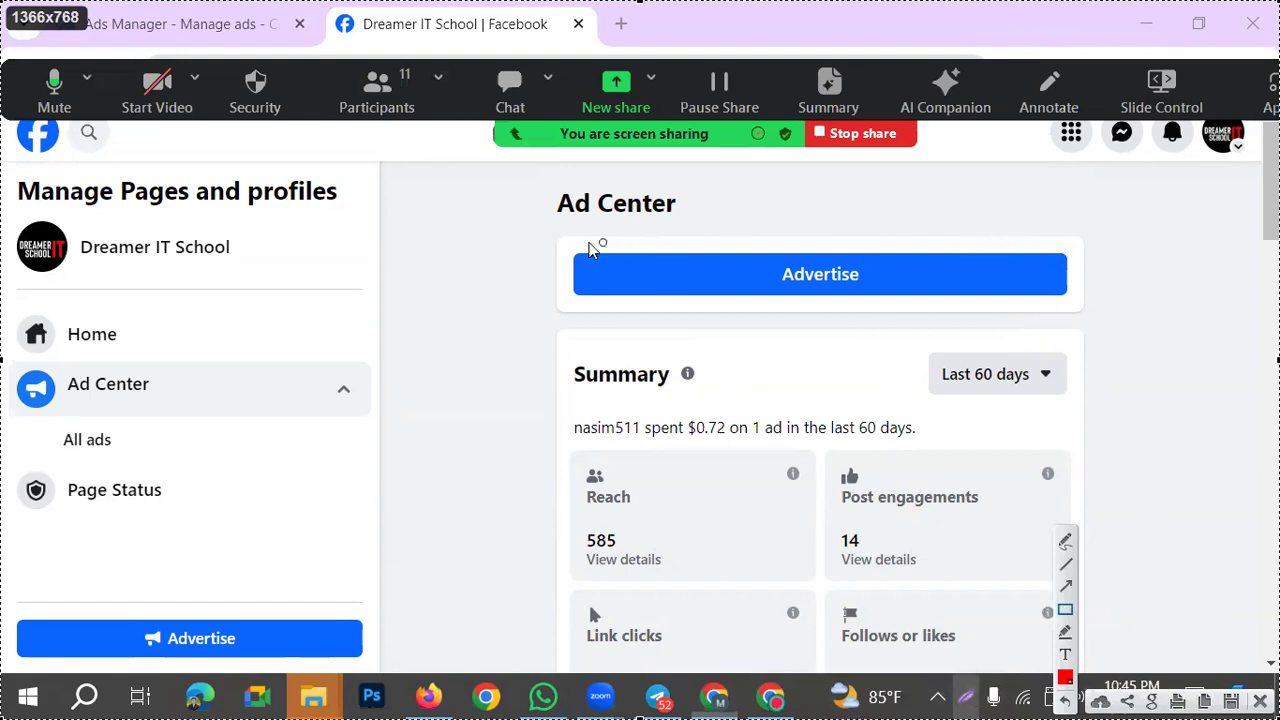
{"action": "mouse_move", "coordinate": [569, 240]}
{"action": "left_mouse_down"}
{"action": "mouse_move", "coordinate": [677, 314]}
{"action": "mouse_move", "coordinate": [782, 299]}
{"action": "mouse_move", "coordinate": [1086, 309]}
{"action": "mouse_move", "coordinate": [1066, 318]}
{"action": "left_mouse_up"}
{"action": "left_click", "coordinate": [1065, 586]}
{"action": "mouse_move", "coordinate": [607, 552]}
{"action": "left_mouse_down"}
{"action": "mouse_move", "coordinate": [678, 366]}
{"action": "mouse_move", "coordinate": [772, 326]}
{"action": "left_mouse_up"}
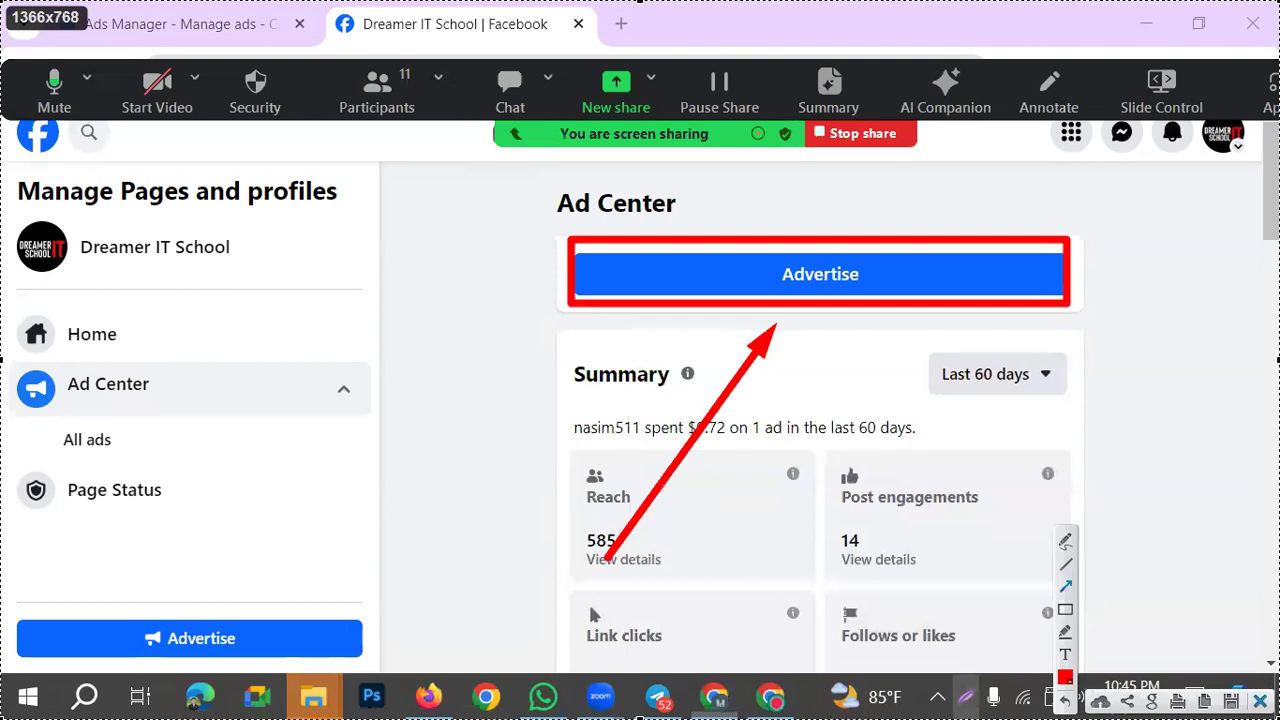
Start a new advertisement from the Ad Center, choosing Create new ad as the ad type
{"action": "left_click", "coordinate": [820, 280]}
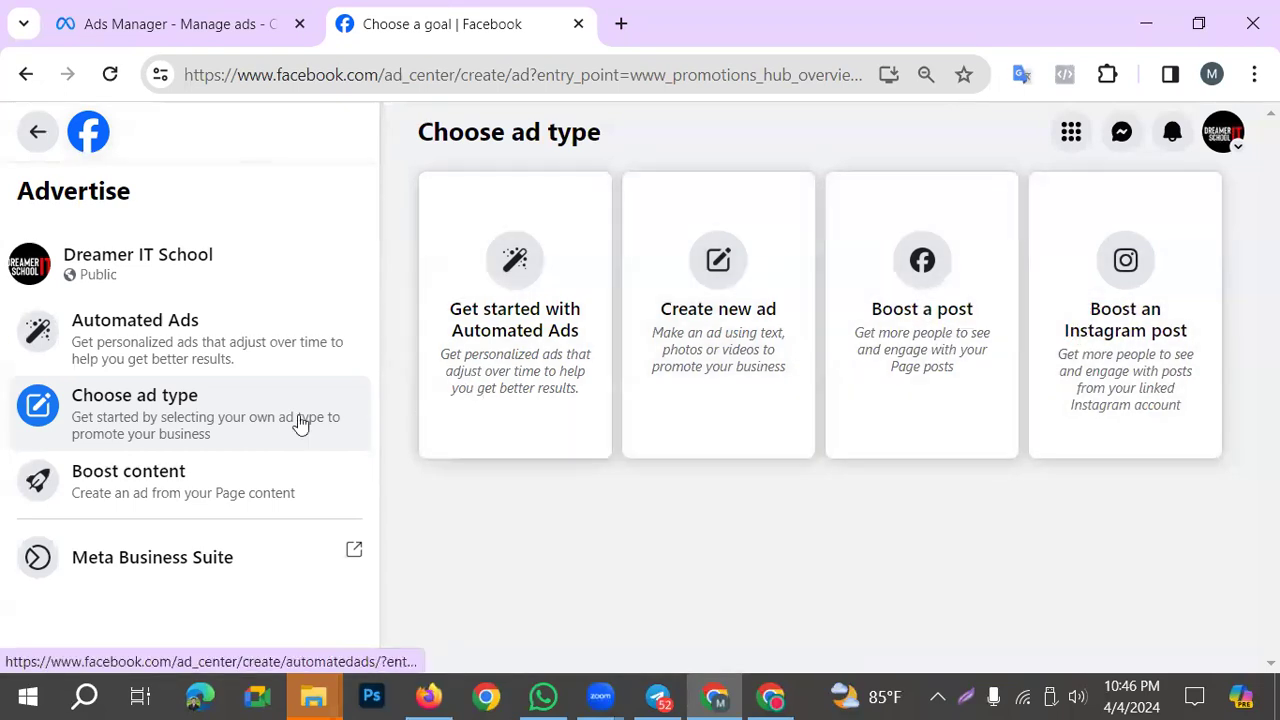
{"action": "left_click", "coordinate": [715, 287]}
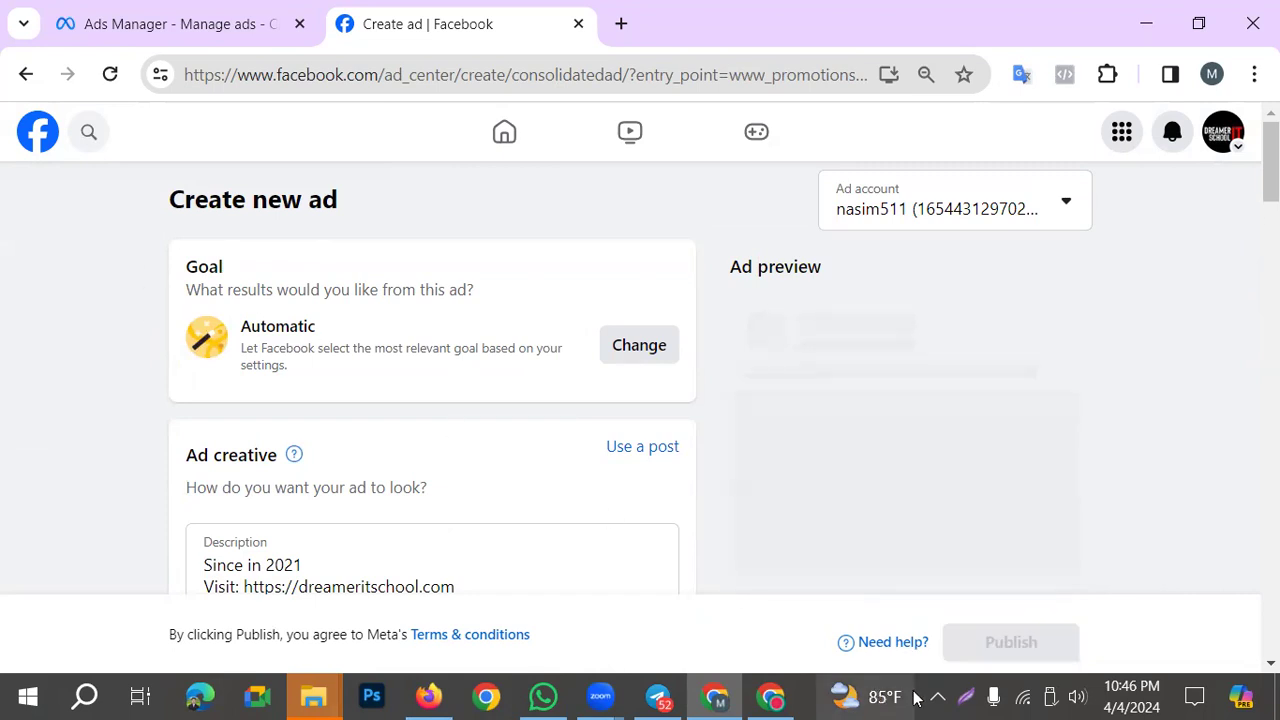
Frame the Goal section of the new ad form with a rectangle on a screen capture
{"action": "left_click", "coordinate": [966, 698]}
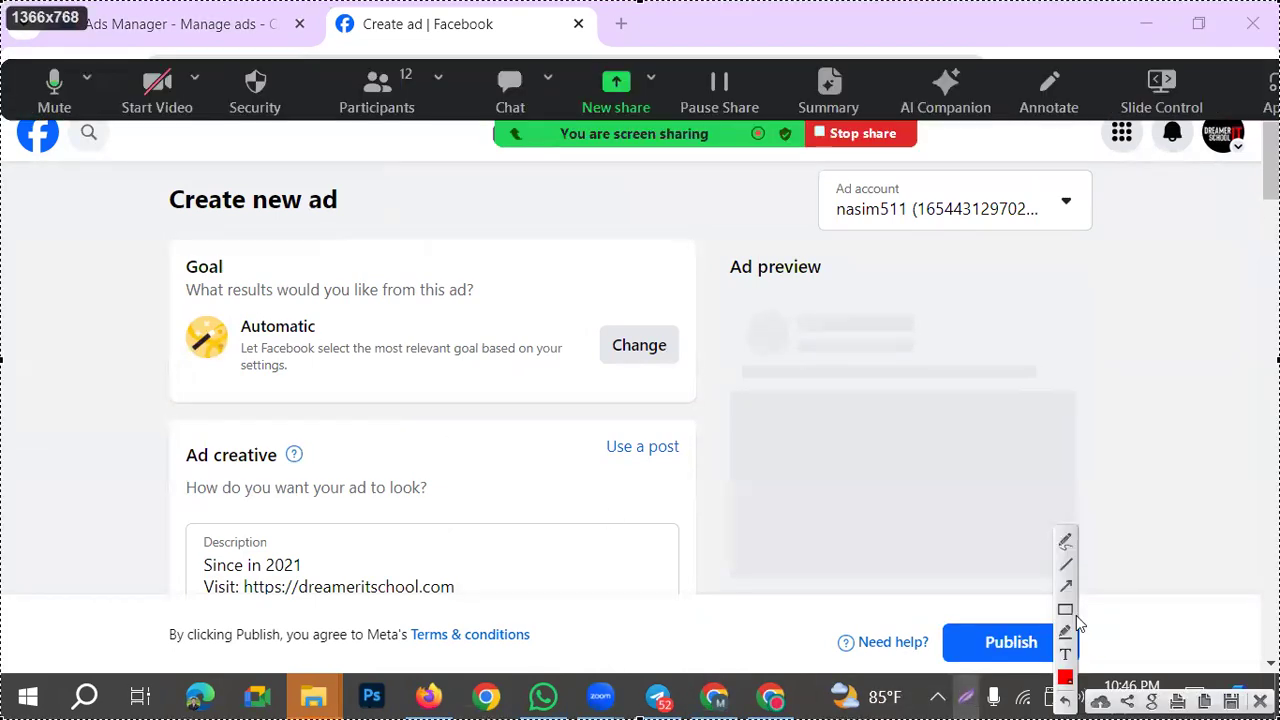
{"action": "left_click", "coordinate": [1066, 612]}
{"action": "left_click_drag", "start_coordinate": [171, 260], "coordinate": [693, 385]}
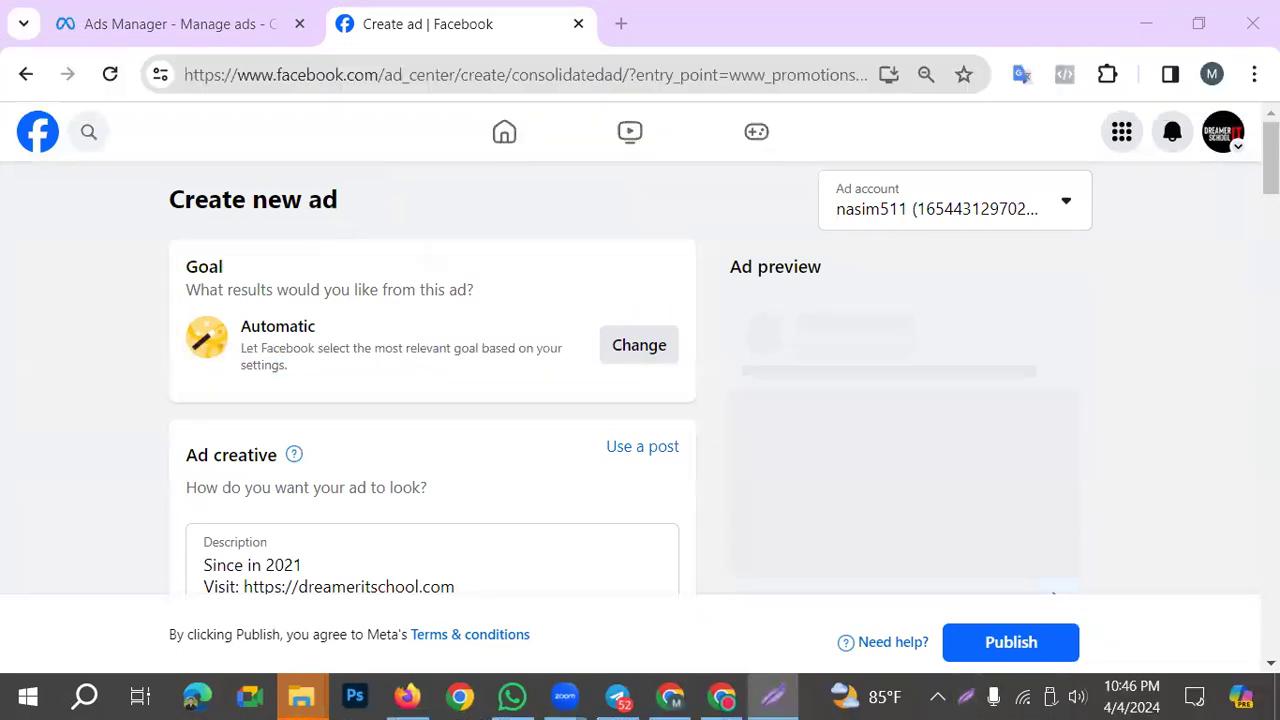
Open the new ad's goal choices and examine every option from Automatic through Get more website visitors
{"action": "left_click", "coordinate": [666, 358]}
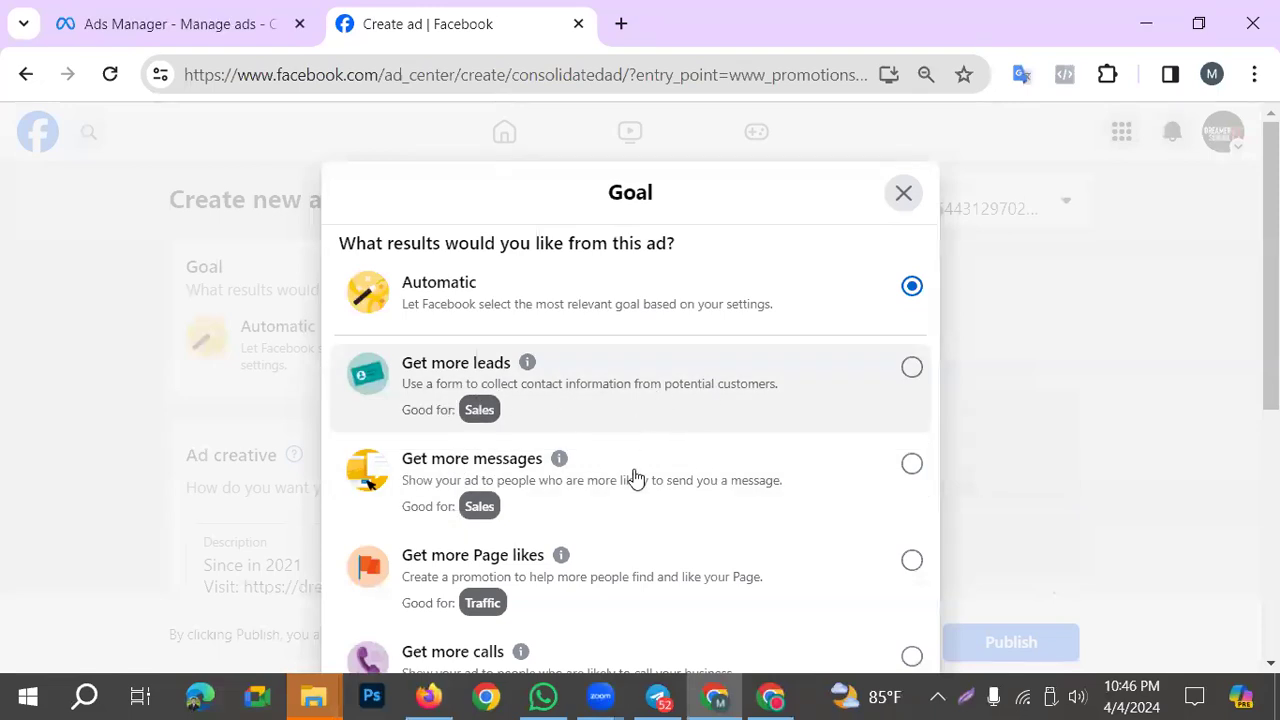
{"action": "scroll", "coordinate": [748, 517], "scroll_direction": "down", "scroll_amount": 1}
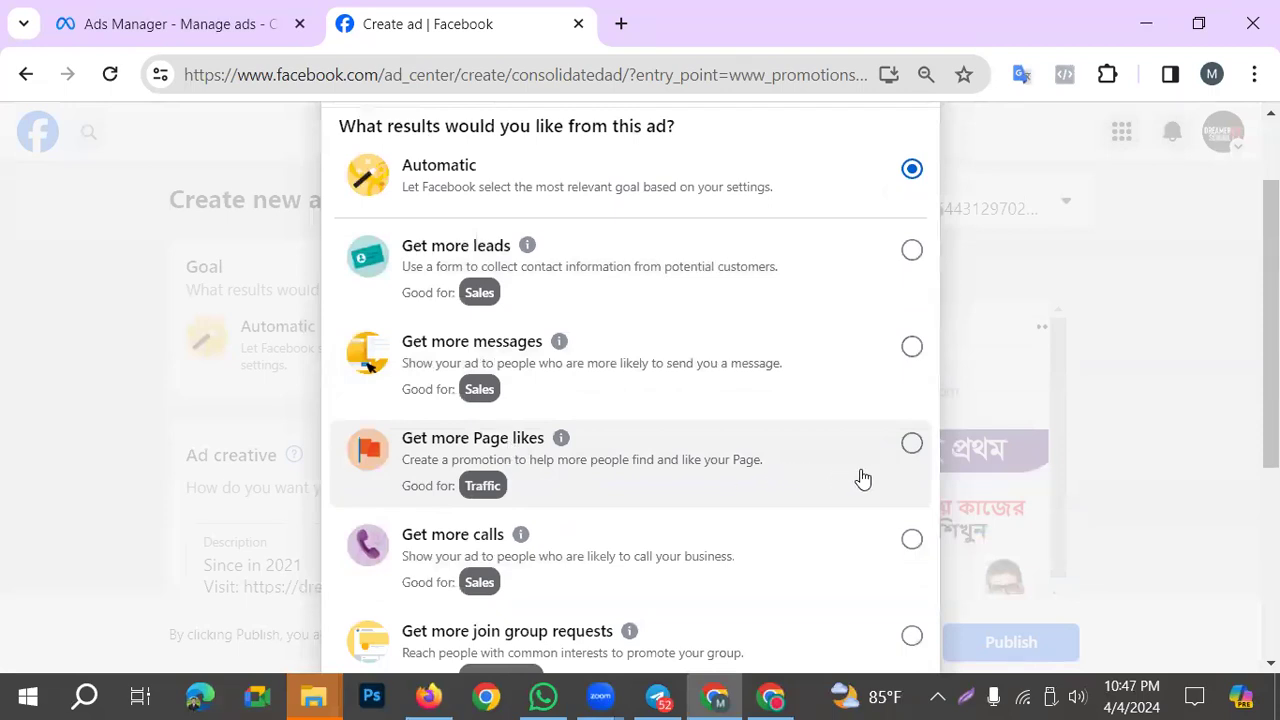
{"action": "scroll", "coordinate": [833, 480], "scroll_direction": "down", "scroll_amount": 1}
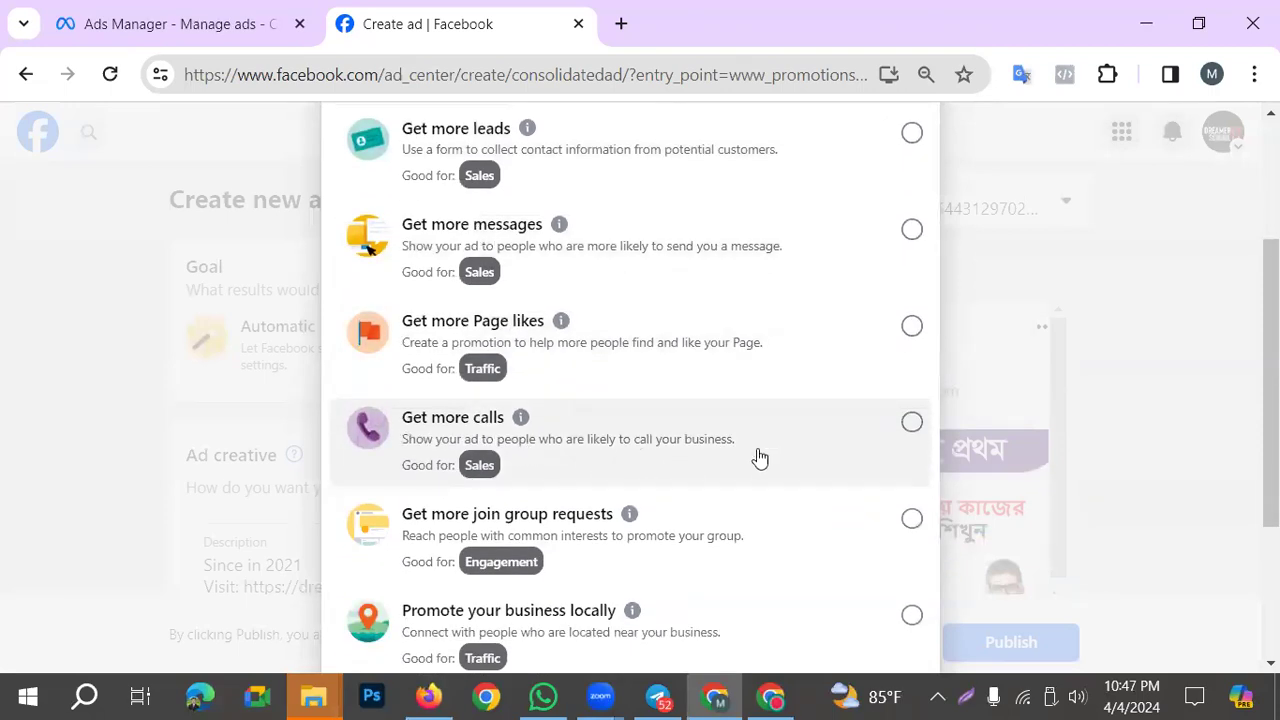
{"action": "scroll", "coordinate": [680, 488], "scroll_direction": "down", "scroll_amount": 1}
{"action": "scroll", "coordinate": [680, 488], "scroll_direction": "down", "scroll_amount": 2}
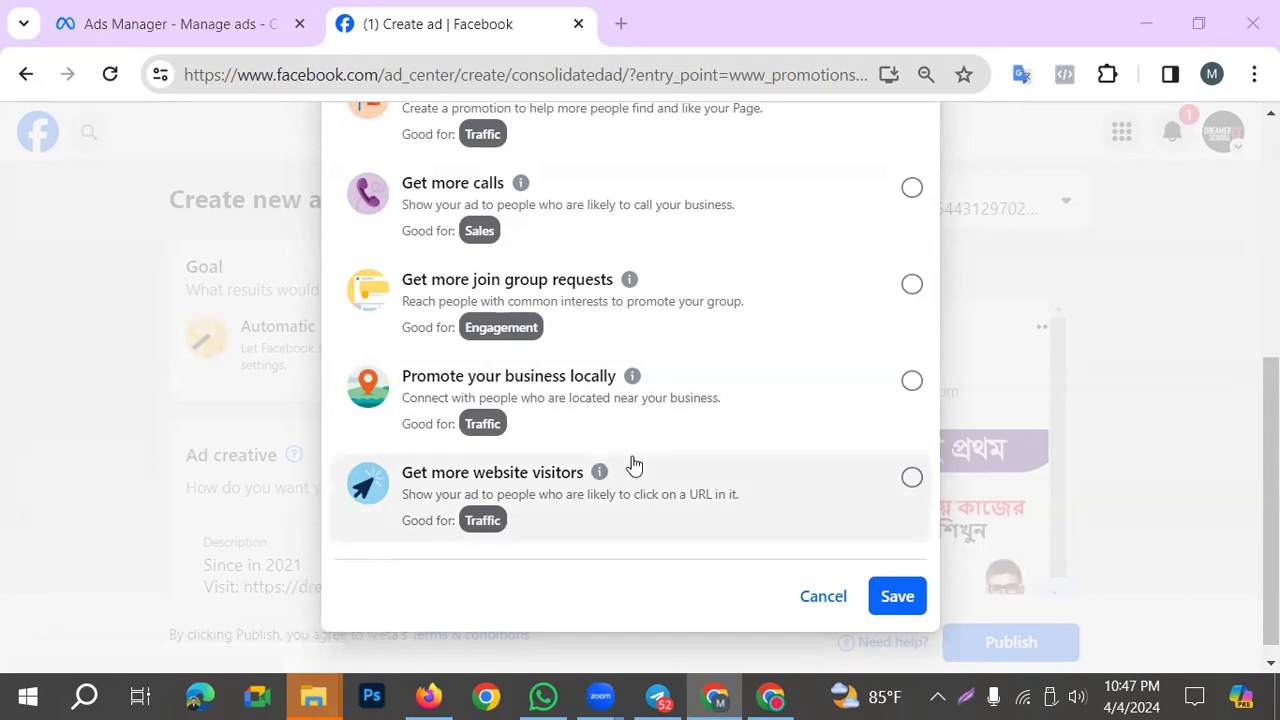
{"action": "scroll", "coordinate": [632, 478], "scroll_direction": "down", "scroll_amount": 1}
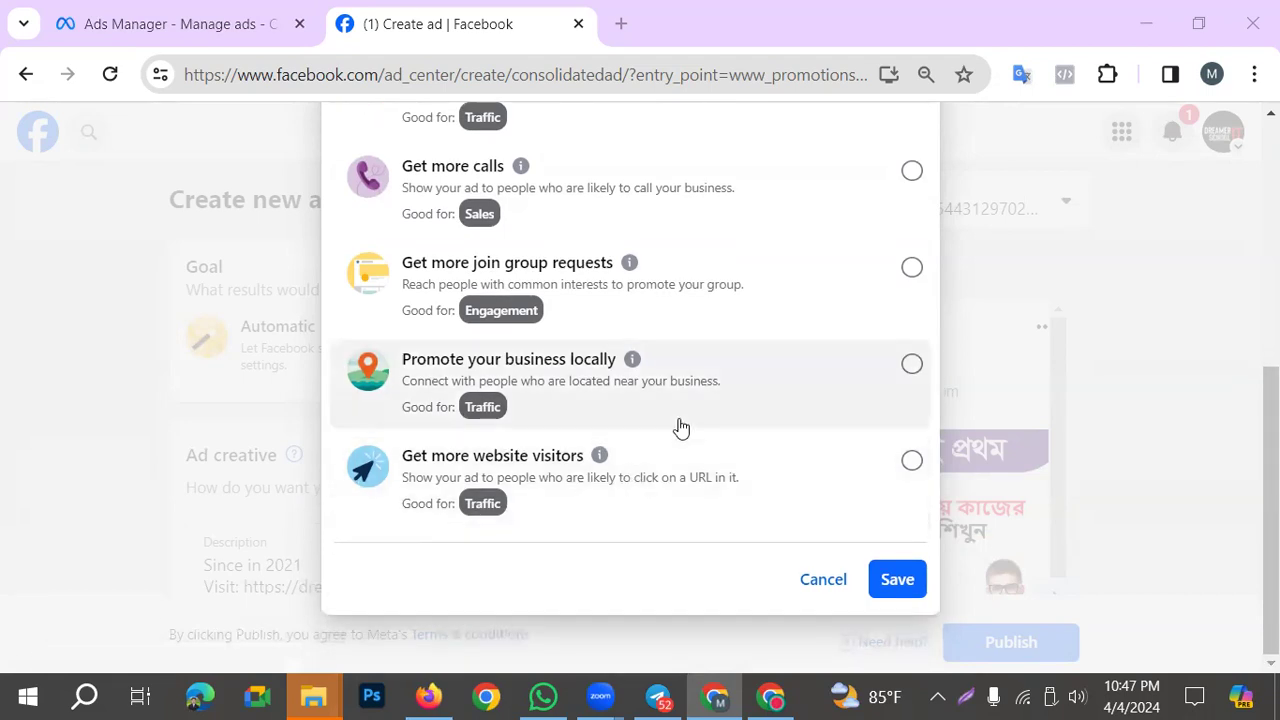
{"action": "scroll", "coordinate": [573, 490], "scroll_direction": "up", "scroll_amount": 2}
{"action": "scroll", "coordinate": [560, 482], "scroll_direction": "up", "scroll_amount": 2}
{"action": "scroll", "coordinate": [500, 450], "scroll_direction": "down", "scroll_amount": 4}
{"action": "scroll", "coordinate": [876, 412], "scroll_direction": "up", "scroll_amount": 5}
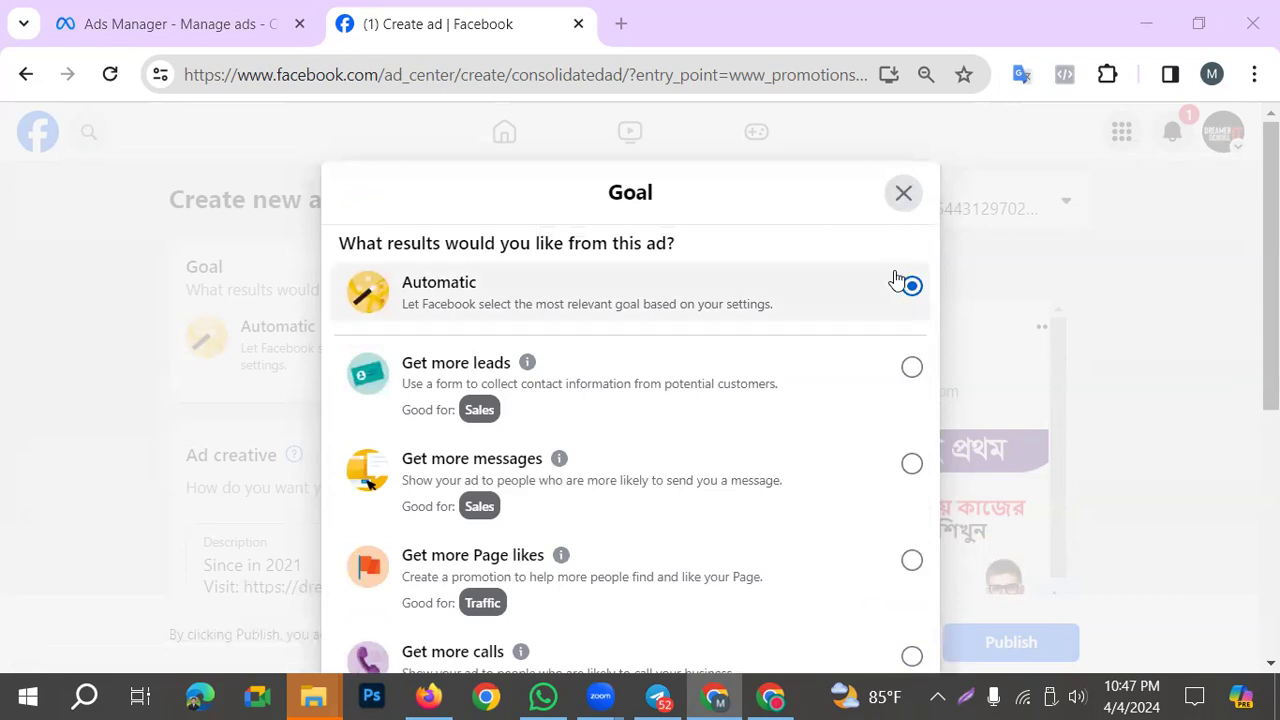
{"action": "scroll", "coordinate": [417, 517], "scroll_direction": "down", "scroll_amount": 5}
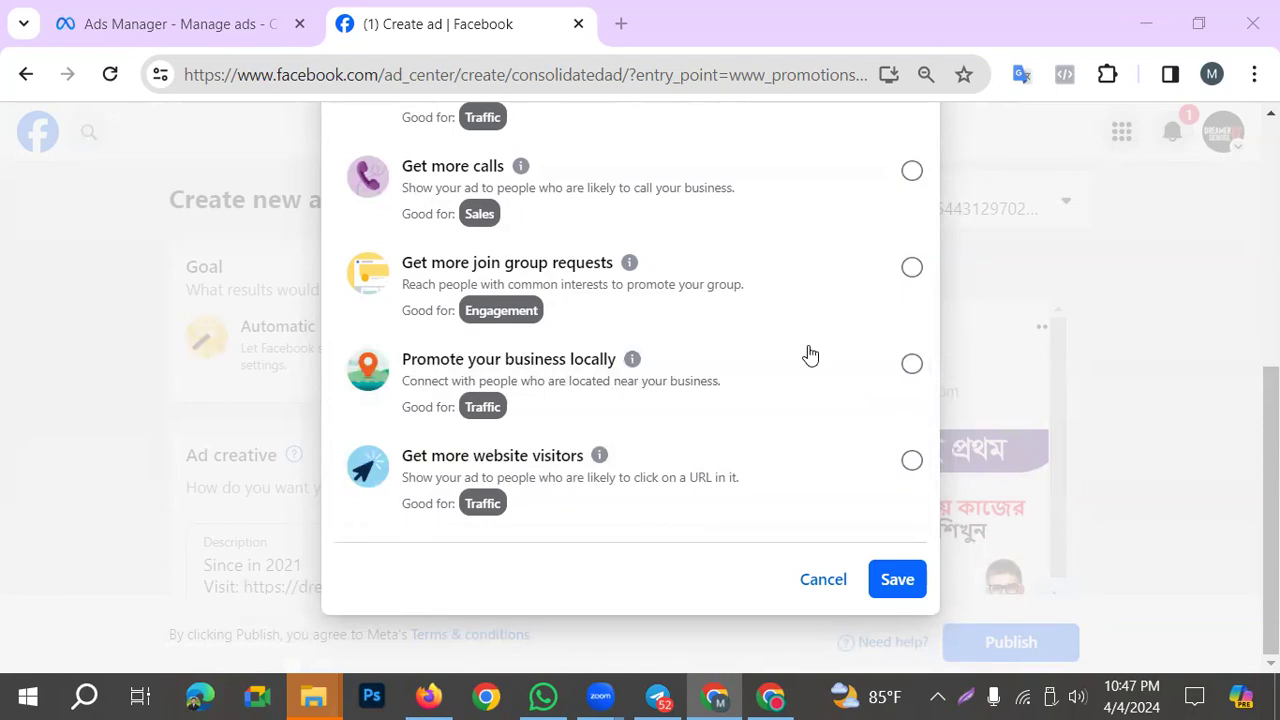
{"action": "scroll", "coordinate": [729, 357], "scroll_direction": "up", "scroll_amount": 3}
{"action": "scroll", "coordinate": [512, 485], "scroll_direction": "down", "scroll_amount": 1}
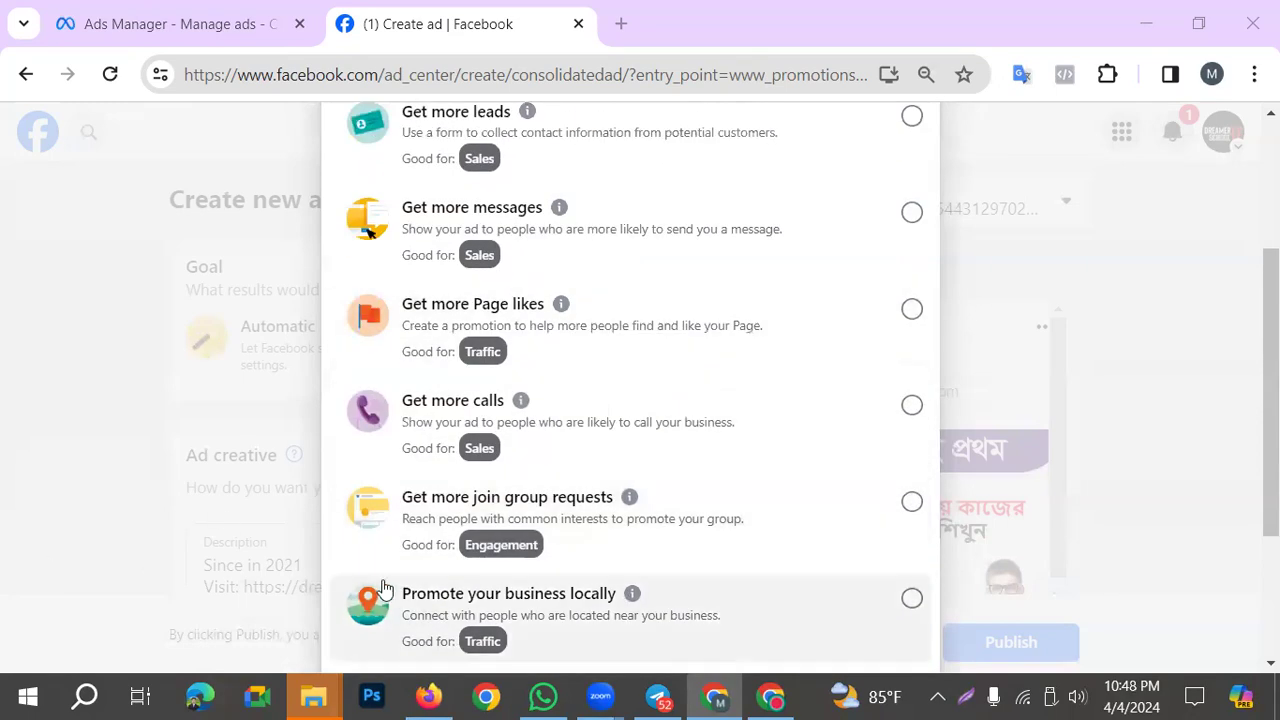
{"action": "scroll", "coordinate": [515, 485], "scroll_direction": "up", "scroll_amount": 5}
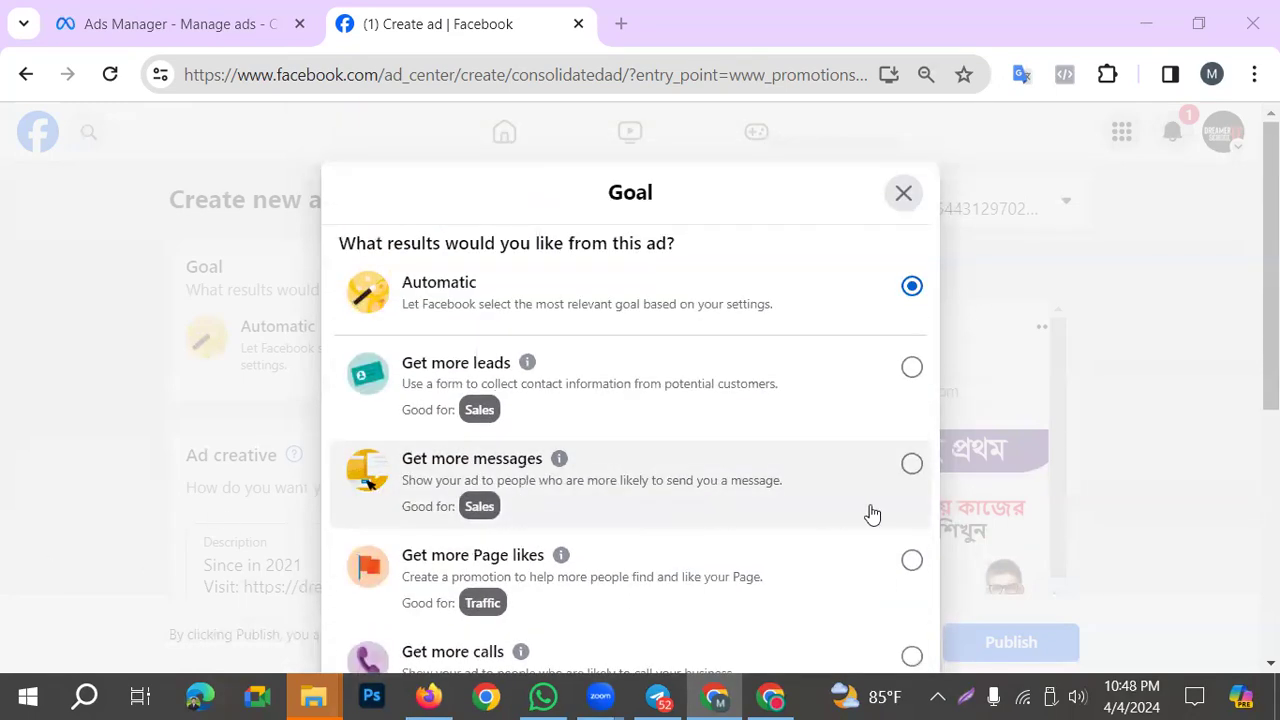
{"action": "scroll", "coordinate": [900, 530], "scroll_direction": "down", "scroll_amount": 3}
{"action": "scroll", "coordinate": [1000, 550], "scroll_direction": "up", "scroll_amount": 3}
{"action": "scroll", "coordinate": [900, 540], "scroll_direction": "down", "scroll_amount": 5}
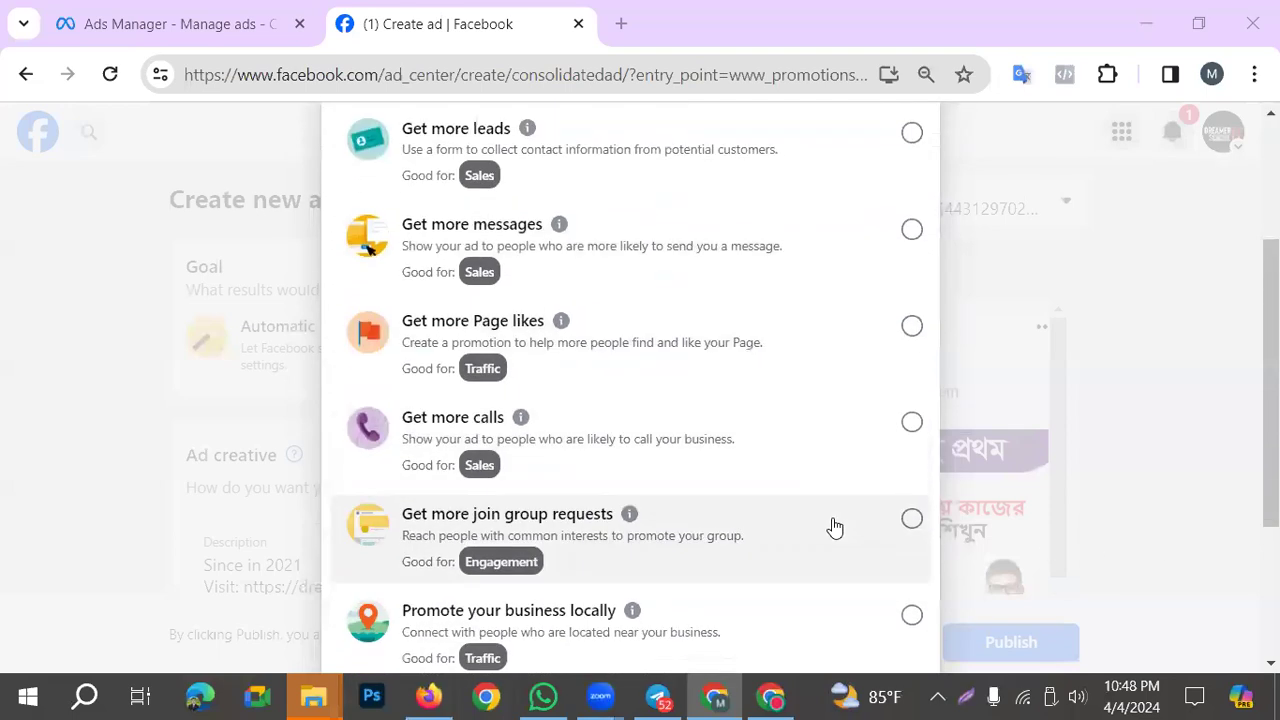
Set the ad's goal to Get more leads, save it, and dismiss the unrelated file download prompt
{"action": "scroll", "coordinate": [805, 495], "scroll_direction": "up", "scroll_amount": 5}
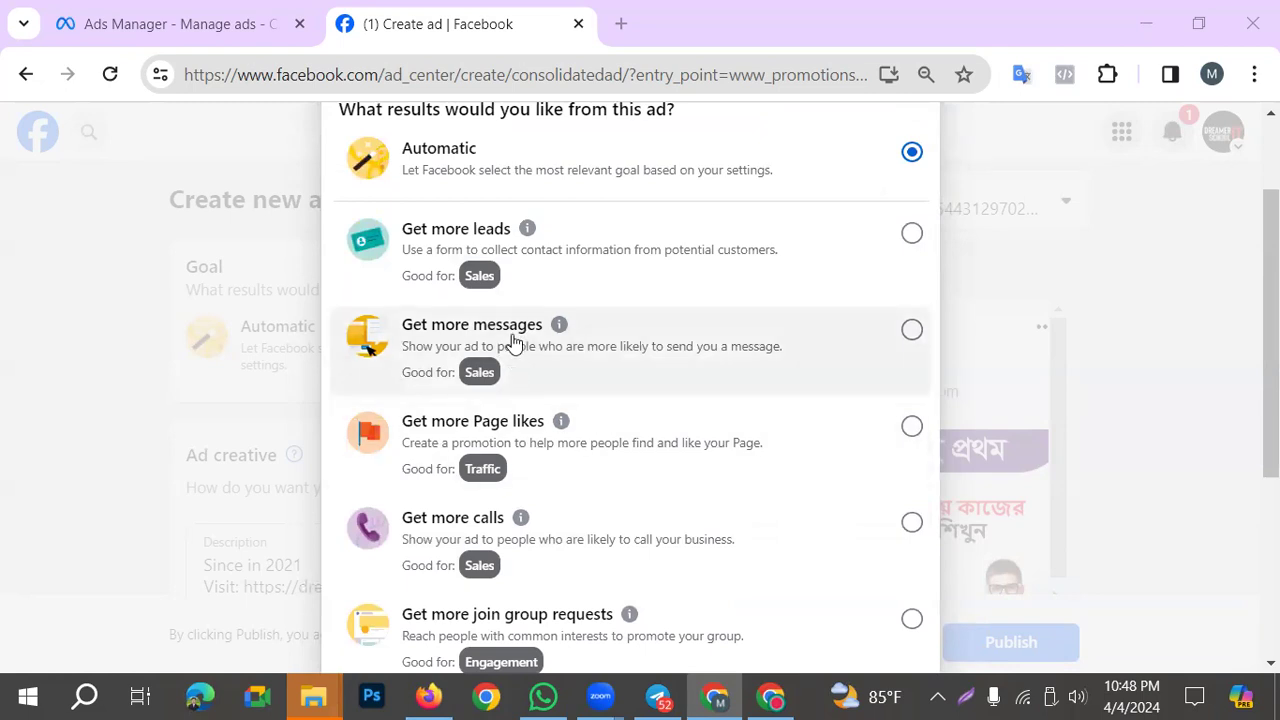
{"action": "left_click", "coordinate": [517, 263]}
{"action": "scroll", "coordinate": [760, 590], "scroll_direction": "down", "scroll_amount": 2}
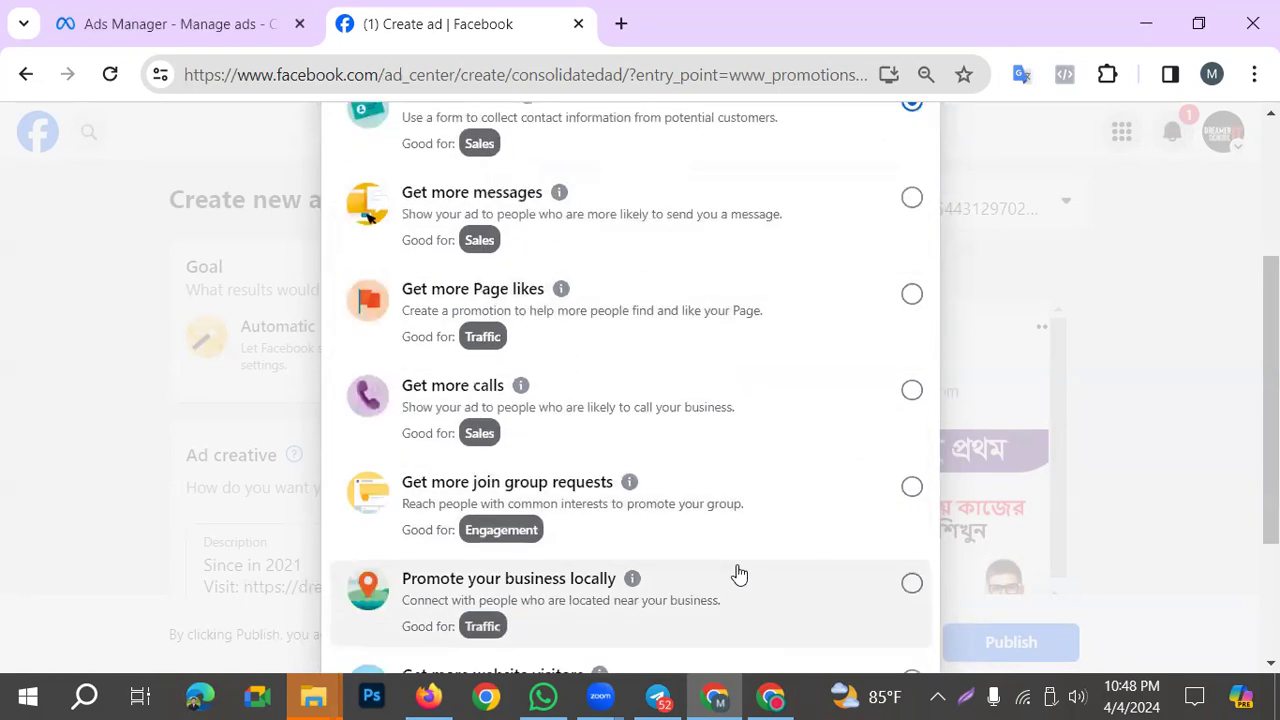
{"action": "scroll", "coordinate": [735, 570], "scroll_direction": "down", "scroll_amount": 2}
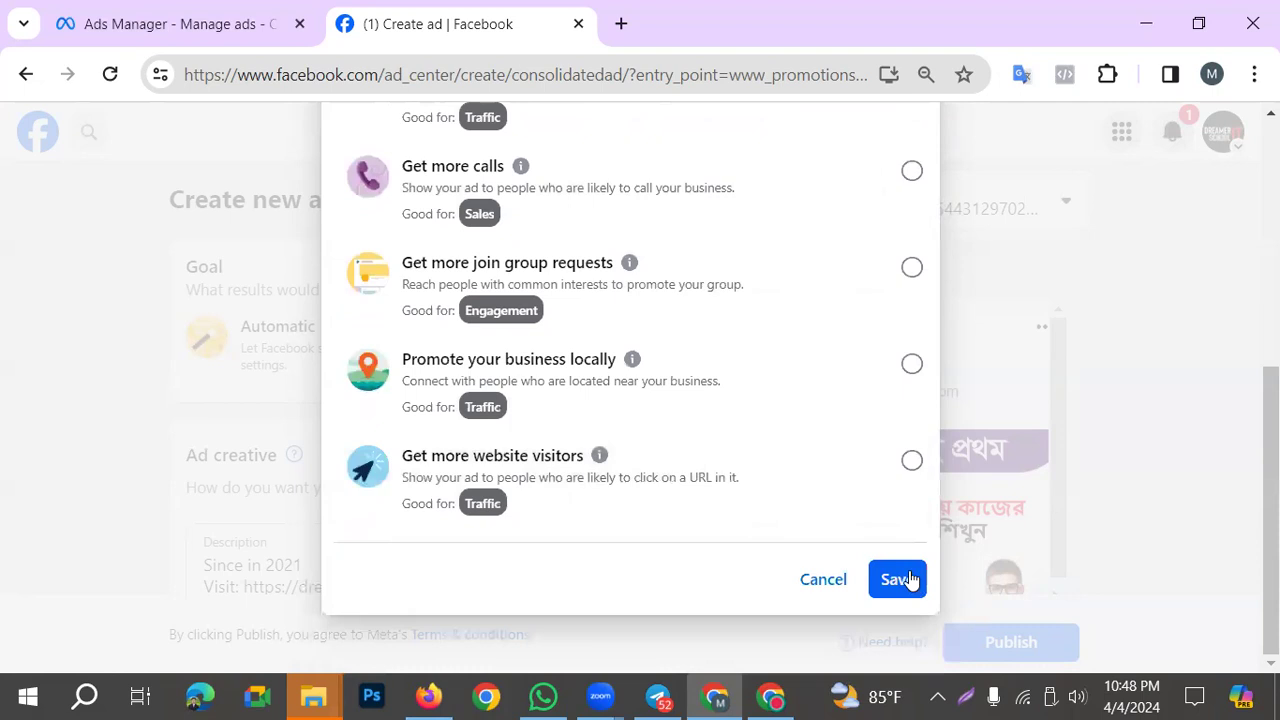
{"action": "left_click", "coordinate": [897, 579]}
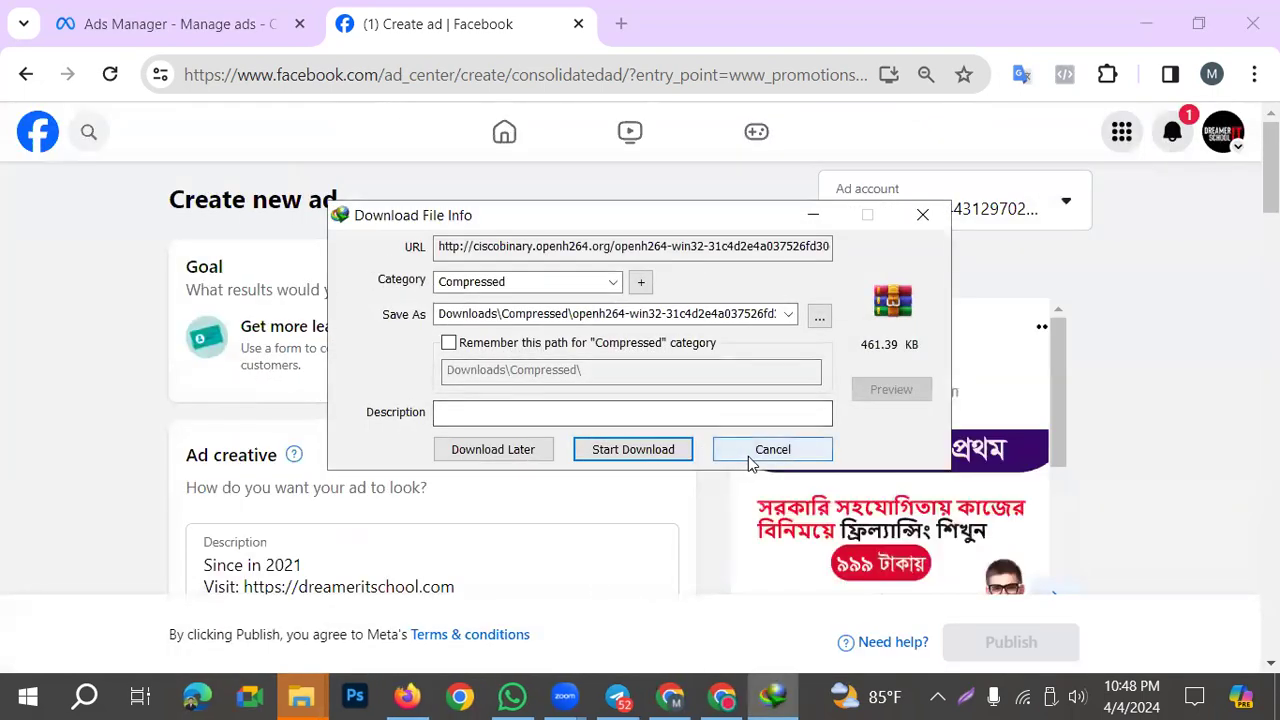
{"action": "left_click", "coordinate": [750, 452]}
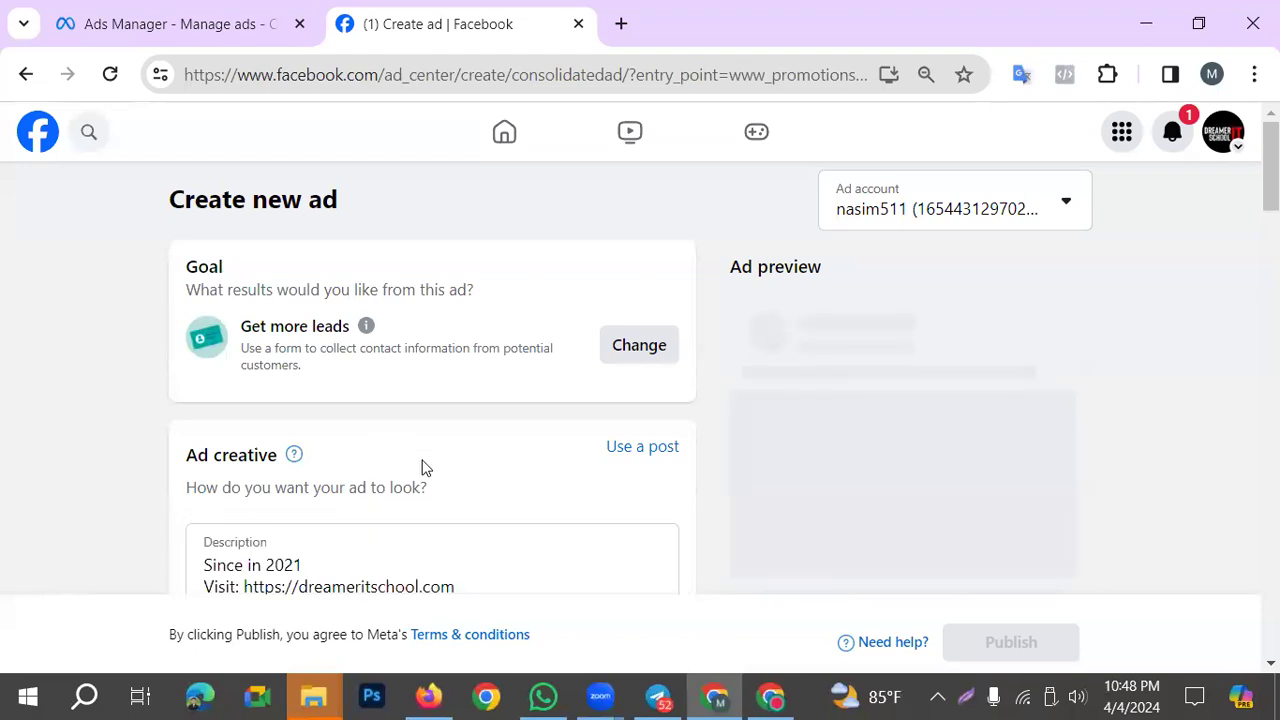
Examine the ad creative section, including its description text, media image and the matching ad preview
{"action": "scroll", "coordinate": [422, 467], "scroll_direction": "down", "scroll_amount": 2}
{"action": "left_click_drag", "start_coordinate": [425, 368], "coordinate": [189, 391]}
{"action": "scroll", "coordinate": [392, 429], "scroll_direction": "down", "scroll_amount": 3}
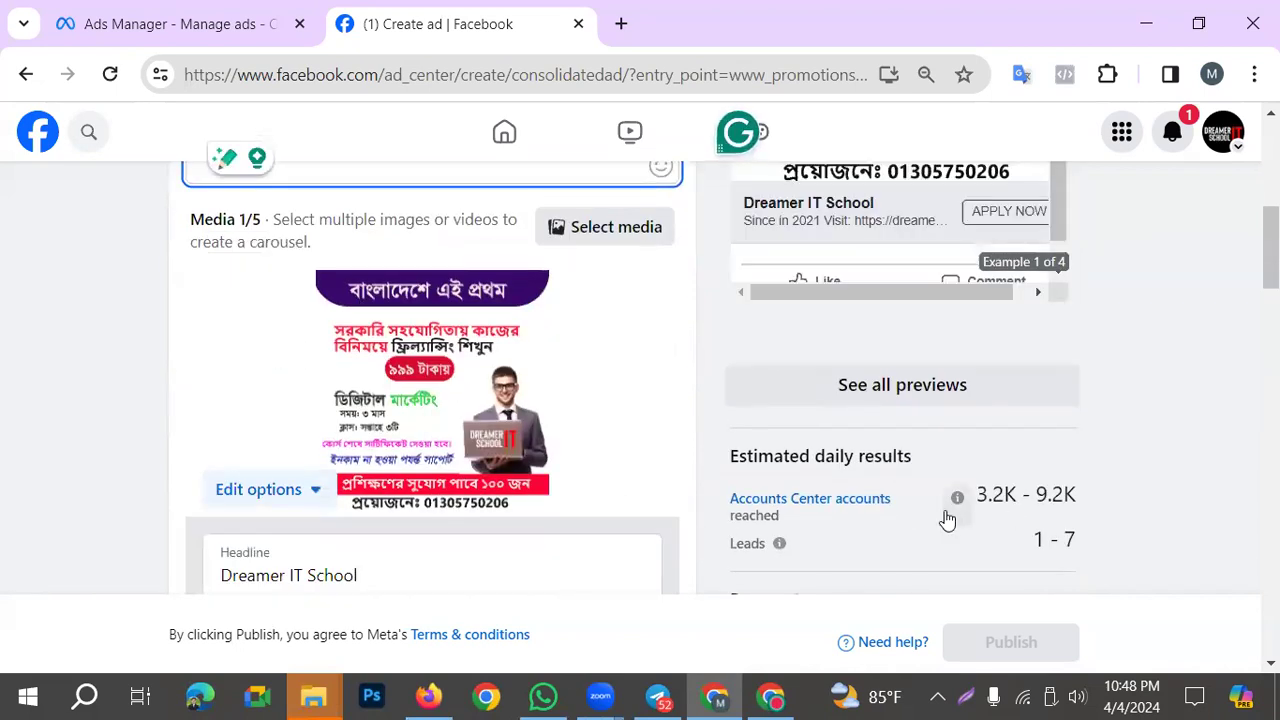
{"action": "scroll", "coordinate": [947, 519], "scroll_direction": "up", "scroll_amount": 2}
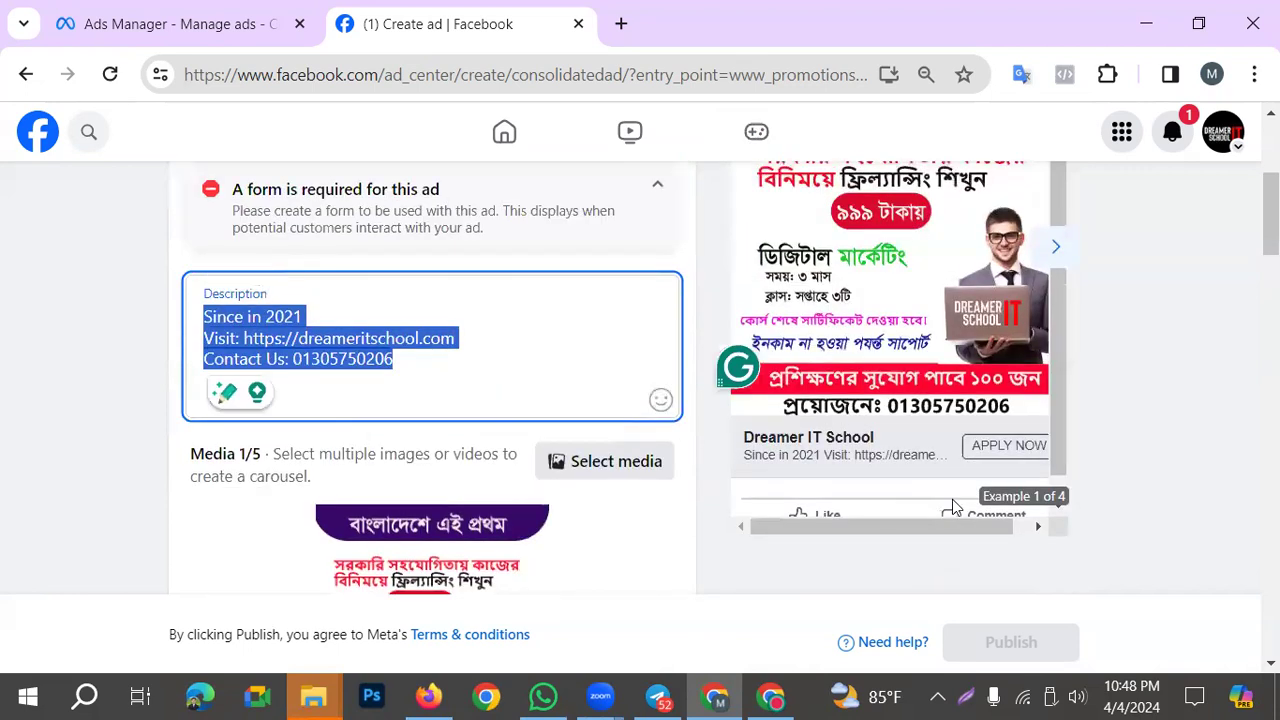
{"action": "scroll", "coordinate": [952, 507], "scroll_direction": "up", "scroll_amount": 1}
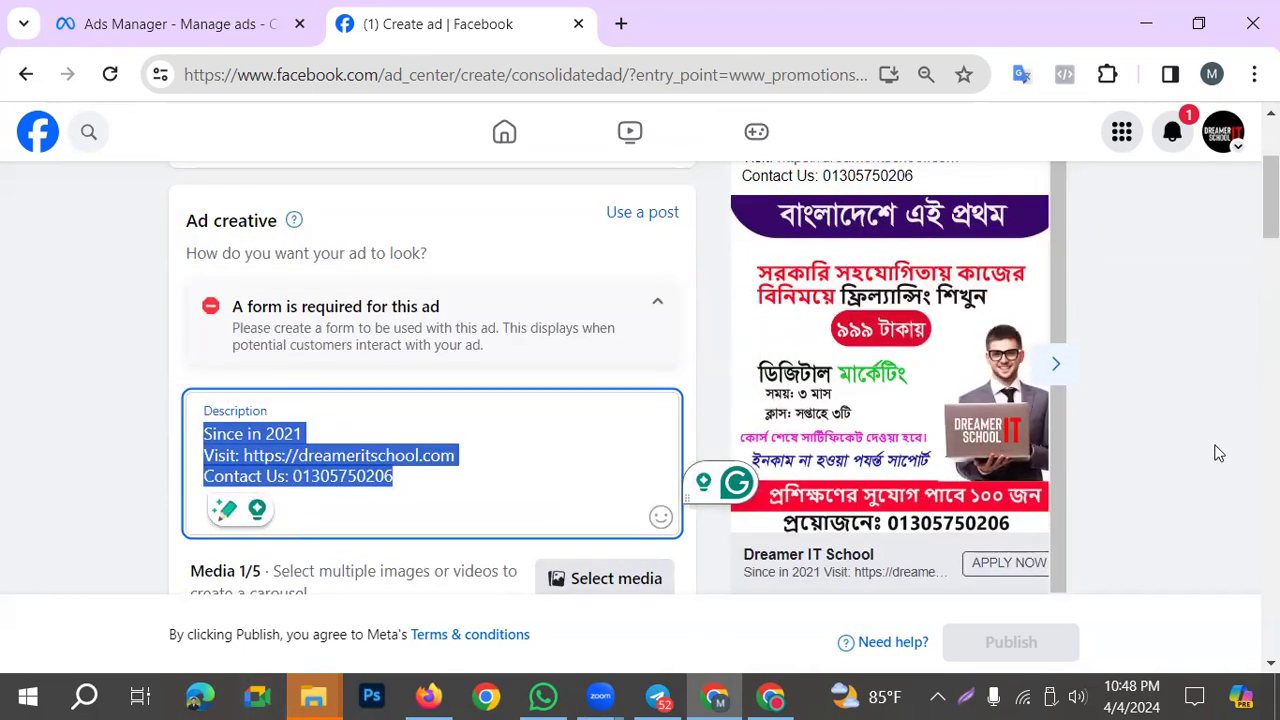
{"action": "scroll", "coordinate": [1108, 449], "scroll_direction": "down", "scroll_amount": 1}
{"action": "scroll", "coordinate": [965, 508], "scroll_direction": "up", "scroll_amount": 1}
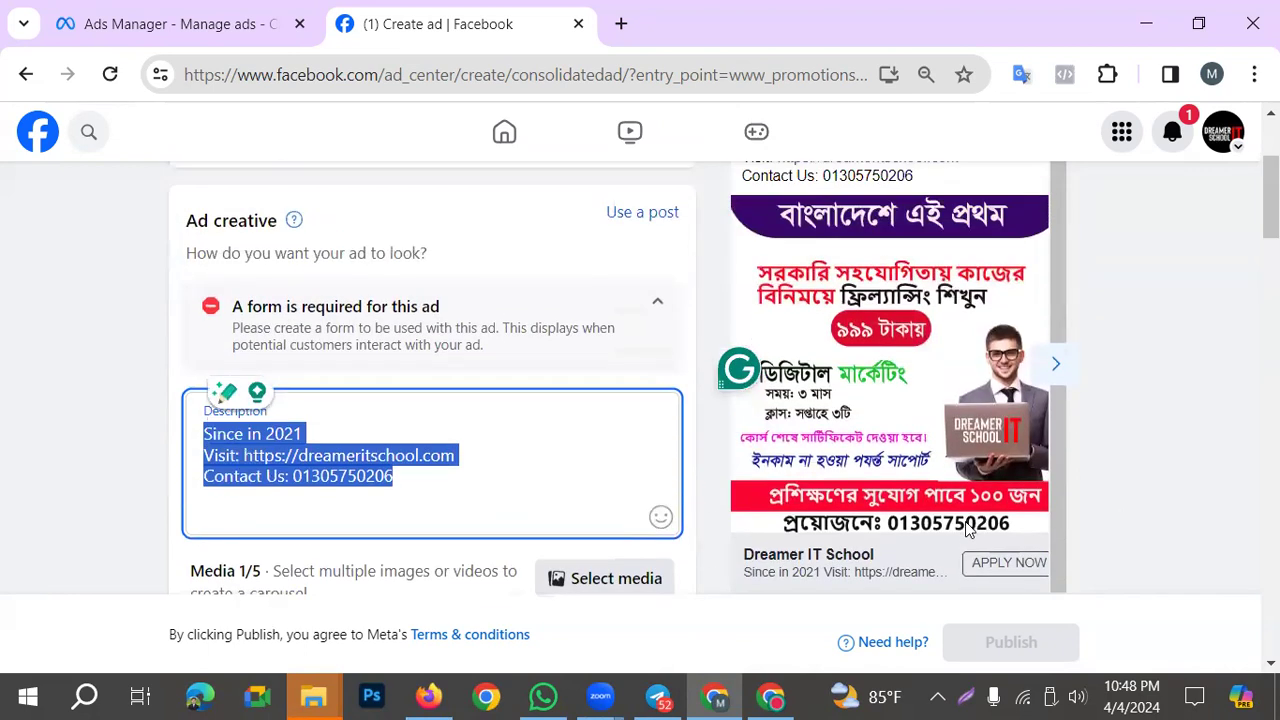
{"action": "scroll", "coordinate": [941, 465], "scroll_direction": "up", "scroll_amount": 1}
{"action": "scroll", "coordinate": [900, 430], "scroll_direction": "down", "scroll_amount": 4}
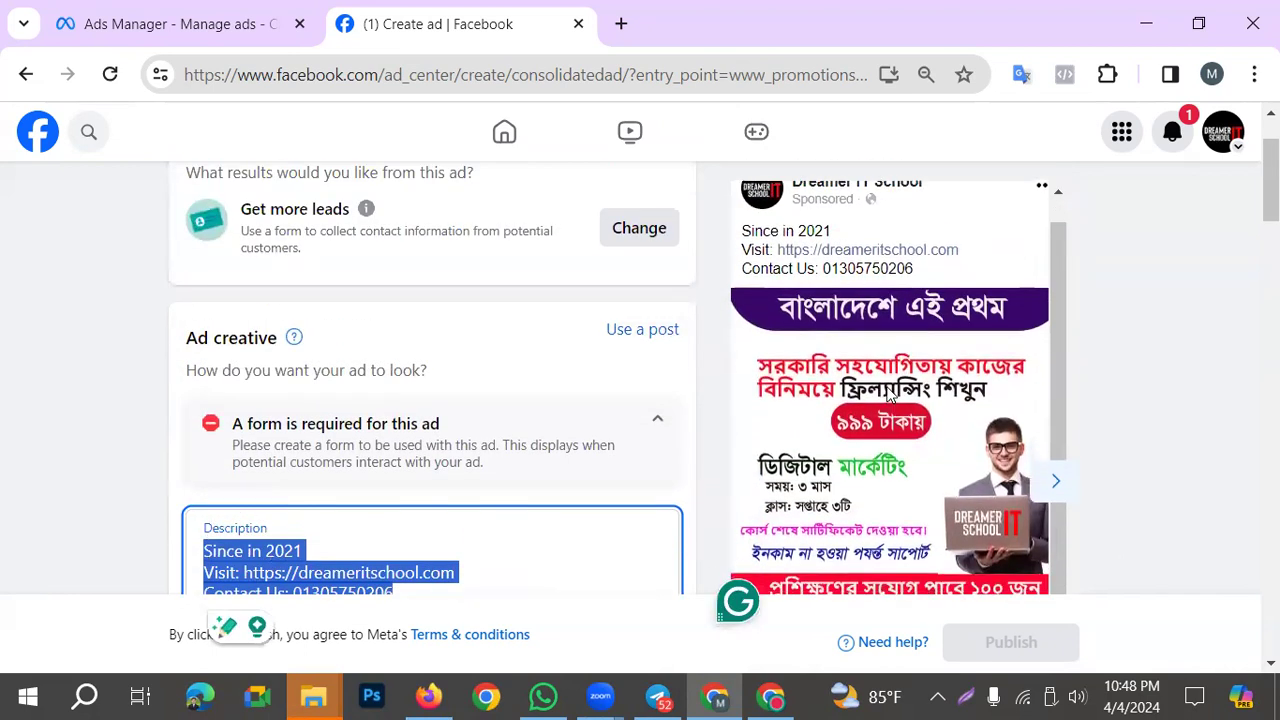
{"action": "scroll", "coordinate": [394, 429], "scroll_direction": "down", "scroll_amount": 3}
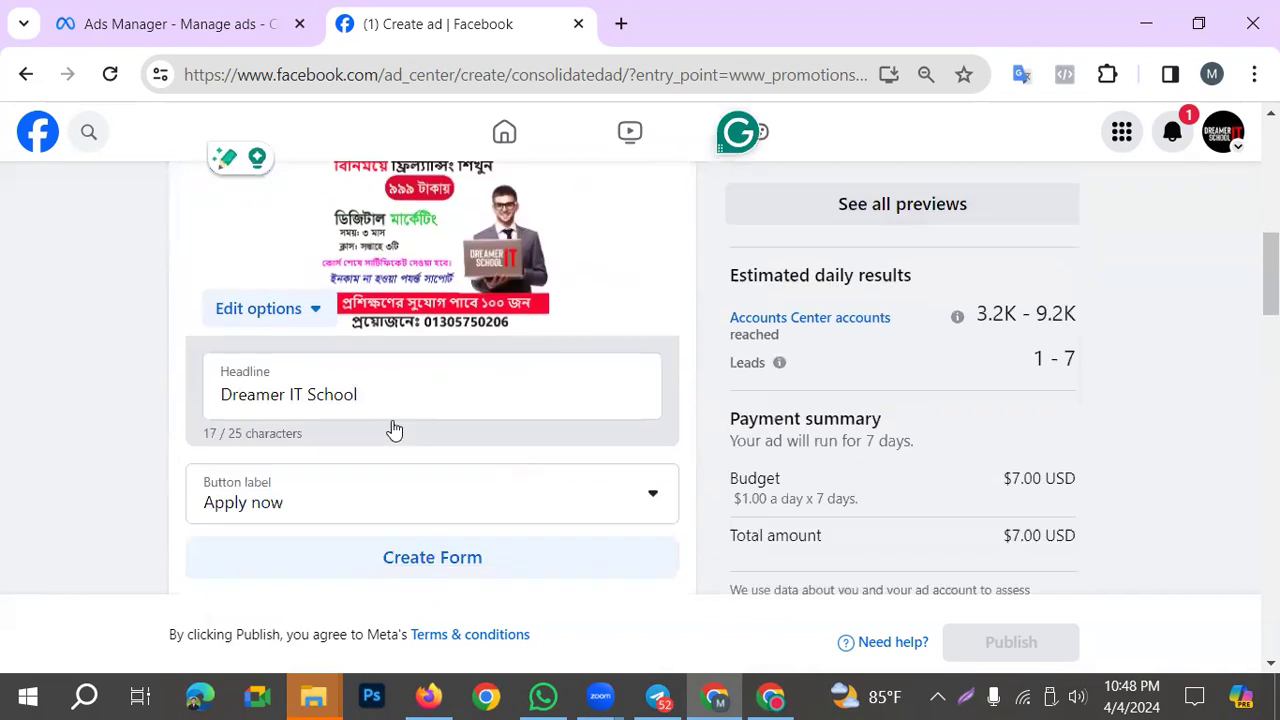
Review the ad's headline field and its button label choices, keeping Apply now as the button label
{"action": "scroll", "coordinate": [427, 451], "scroll_direction": "down", "scroll_amount": 1}
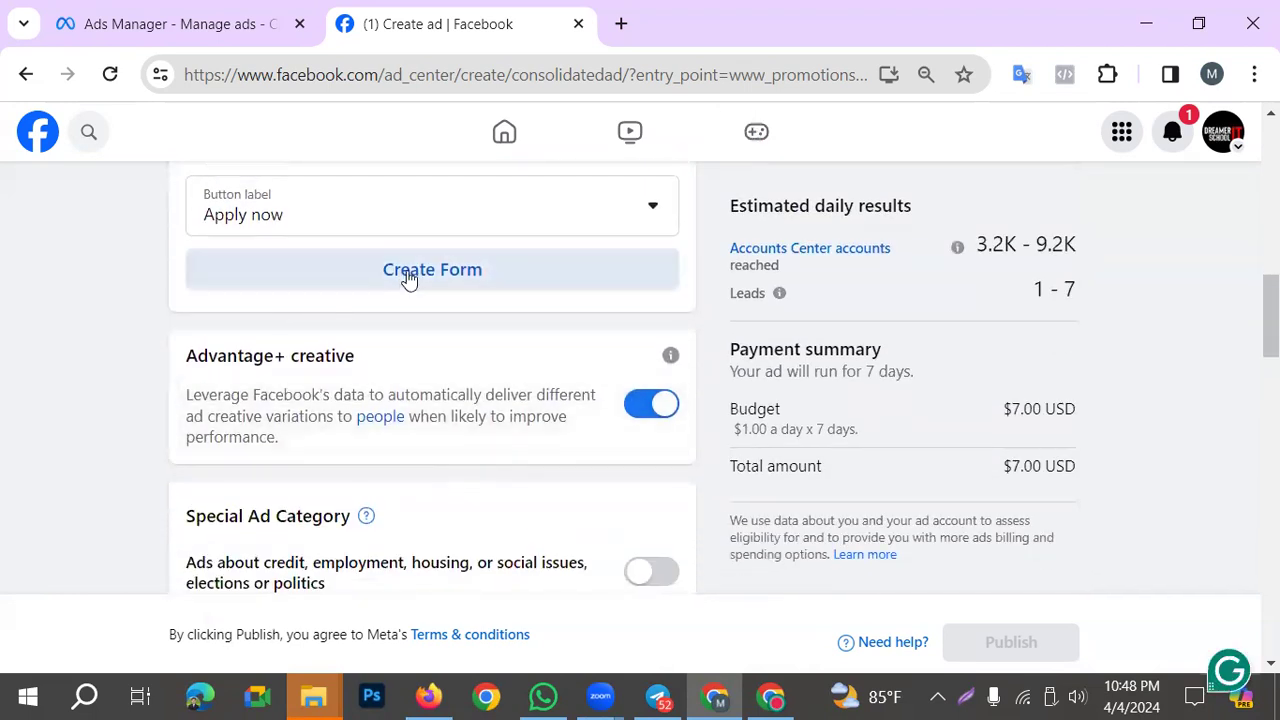
{"action": "scroll", "coordinate": [415, 400], "scroll_direction": "up", "scroll_amount": 1}
{"action": "left_click", "coordinate": [493, 330]}
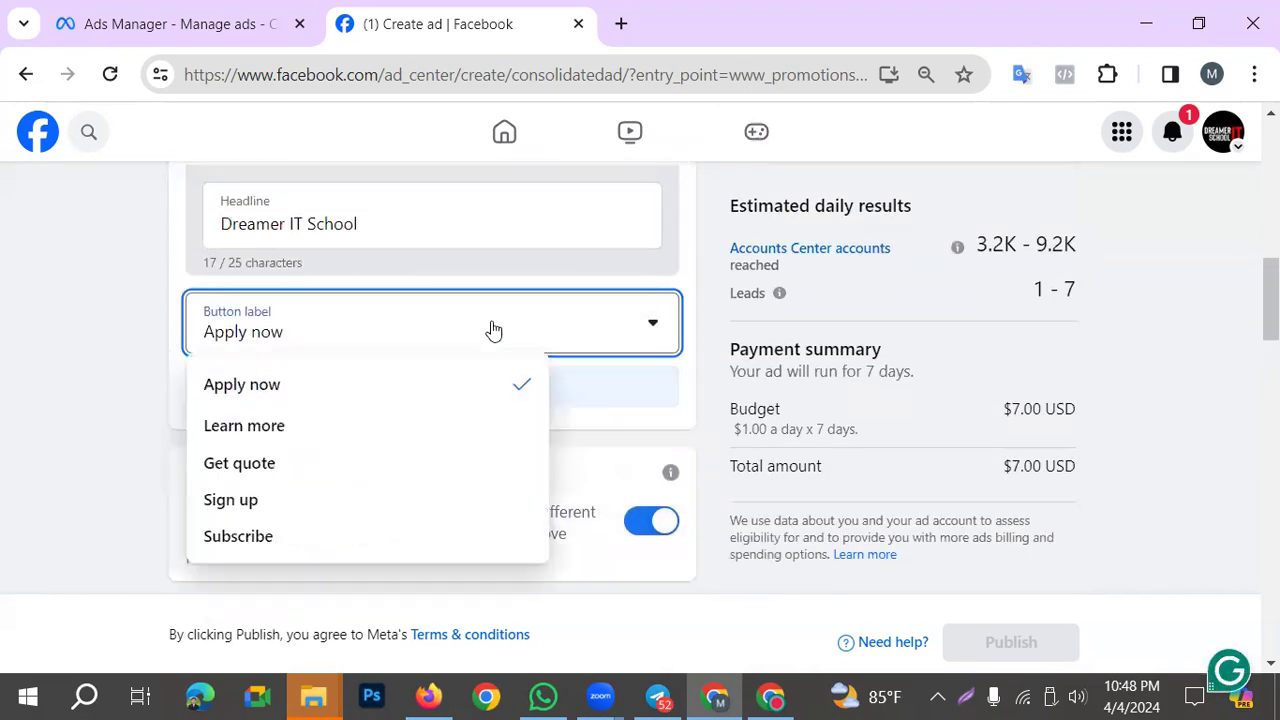
{"action": "left_click_drag", "start_coordinate": [325, 218], "coordinate": [342, 218]}
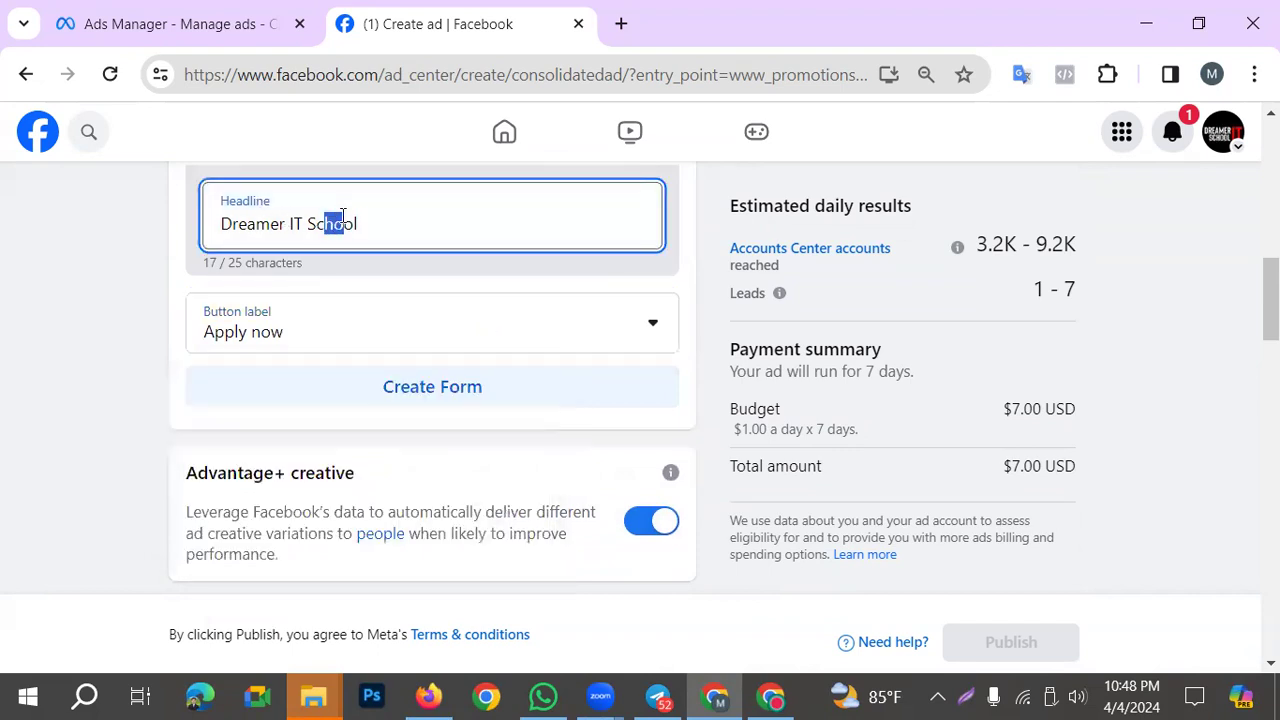
{"action": "scroll", "coordinate": [500, 360], "scroll_direction": "down", "scroll_amount": 1}
{"action": "scroll", "coordinate": [543, 429], "scroll_direction": "up", "scroll_amount": 1}
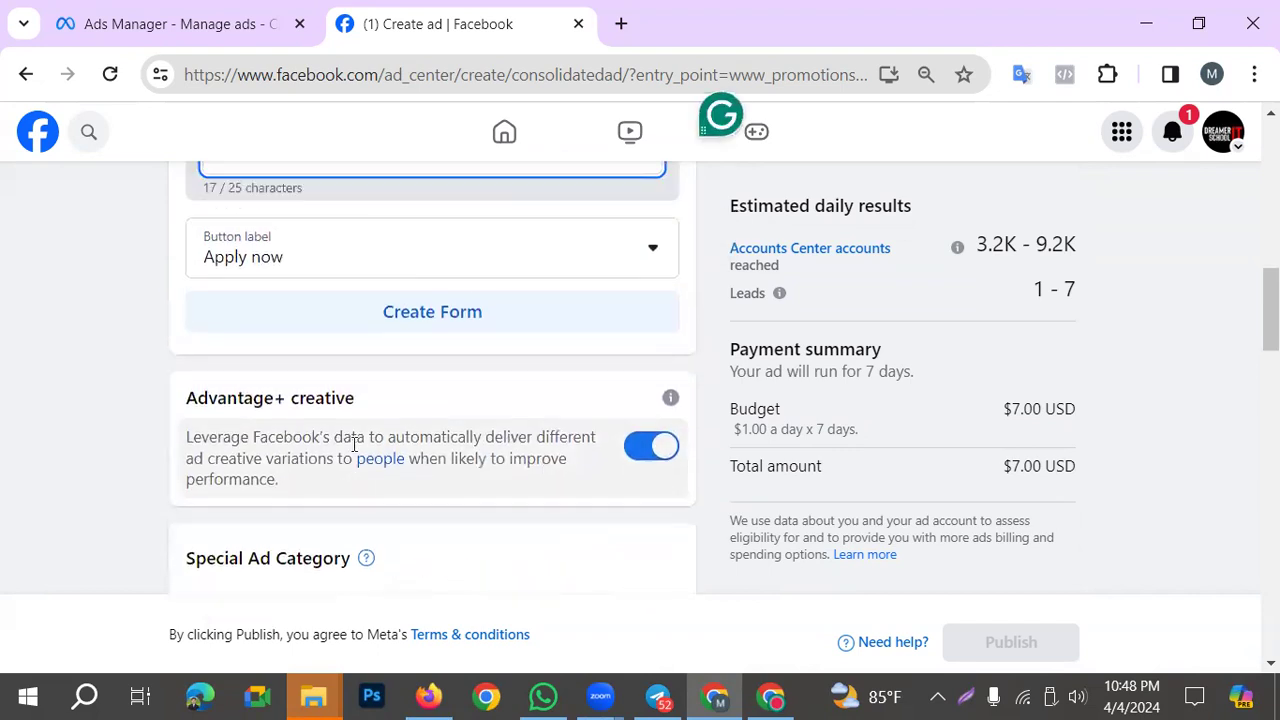
{"action": "left_click", "coordinate": [380, 214]}
{"action": "left_click_drag", "start_coordinate": [380, 214], "coordinate": [209, 222]}
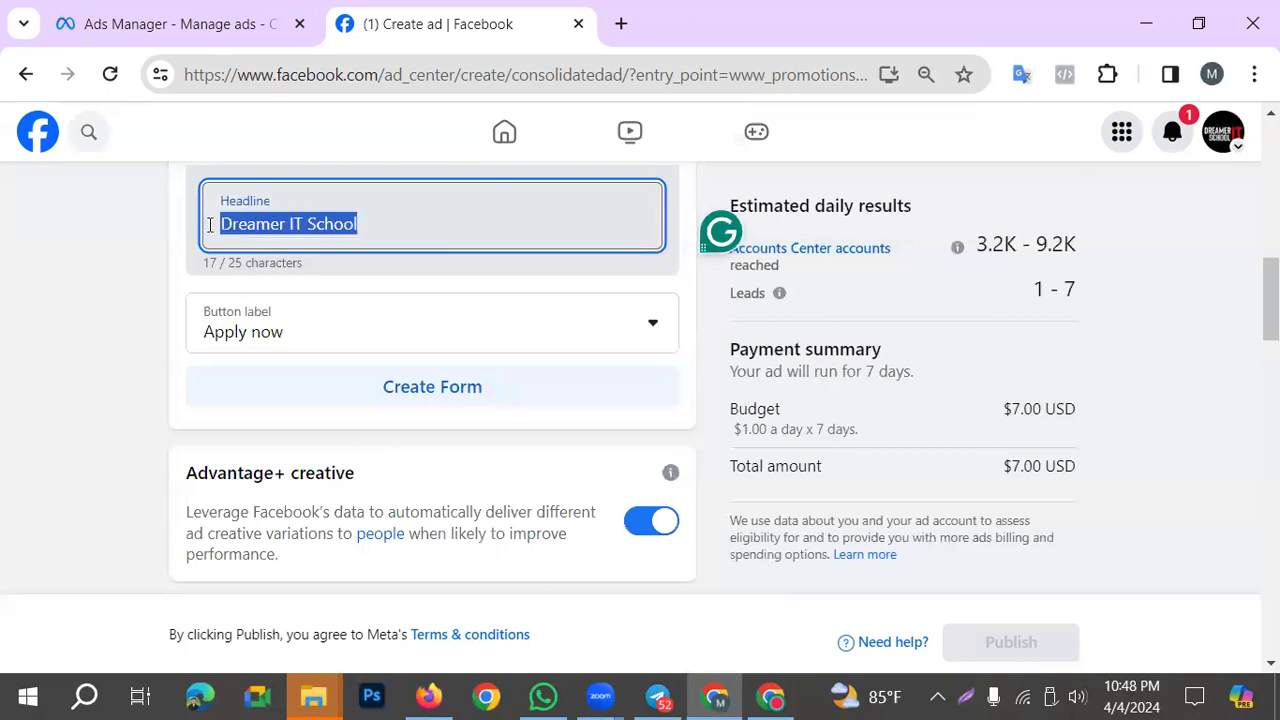
{"action": "left_click", "coordinate": [95, 285]}
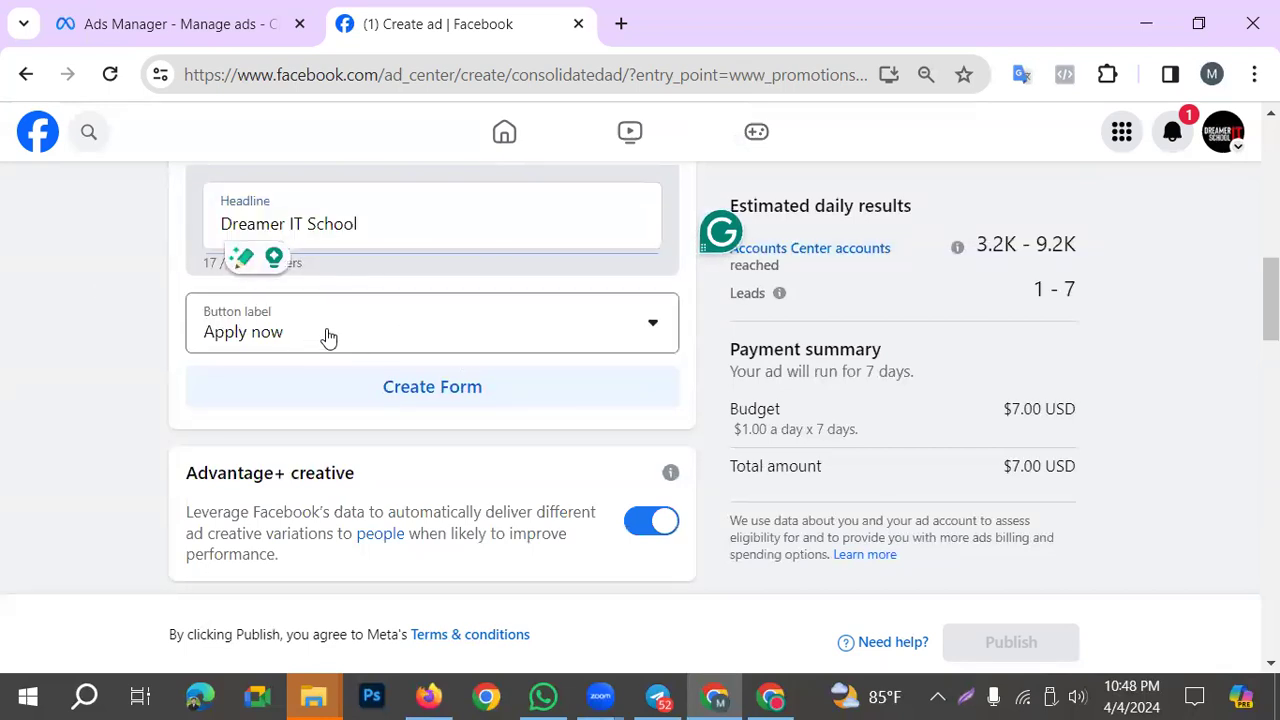
{"action": "left_click", "coordinate": [355, 338]}
{"action": "left_click", "coordinate": [292, 396]}
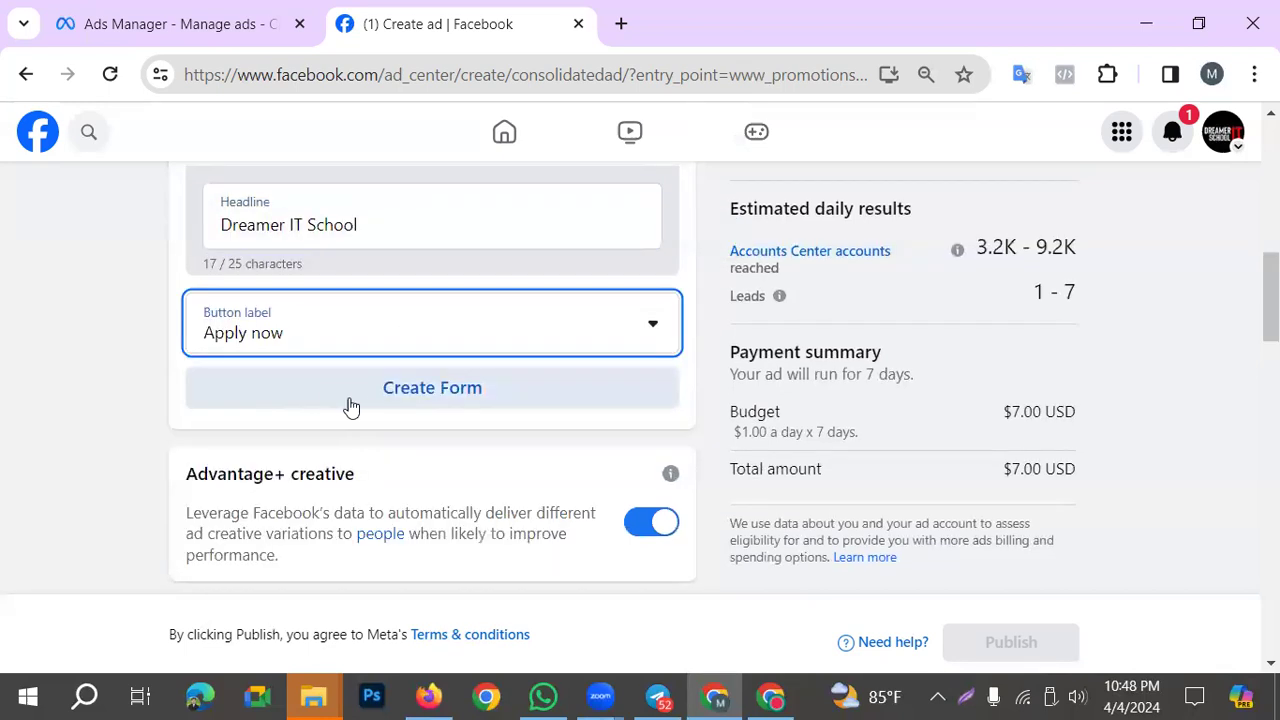
Start a contact form for the ad that asks for the phone number instead of the email
{"action": "left_click", "coordinate": [371, 388]}
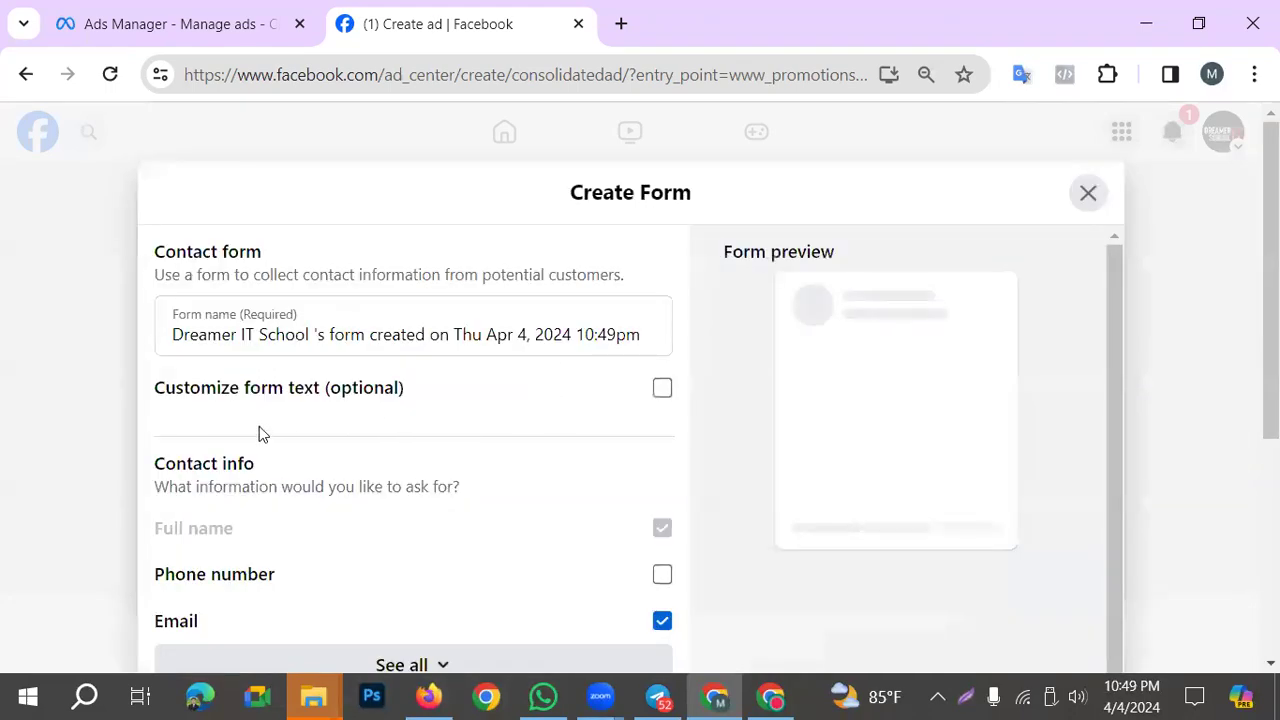
{"action": "left_click", "coordinate": [366, 332]}
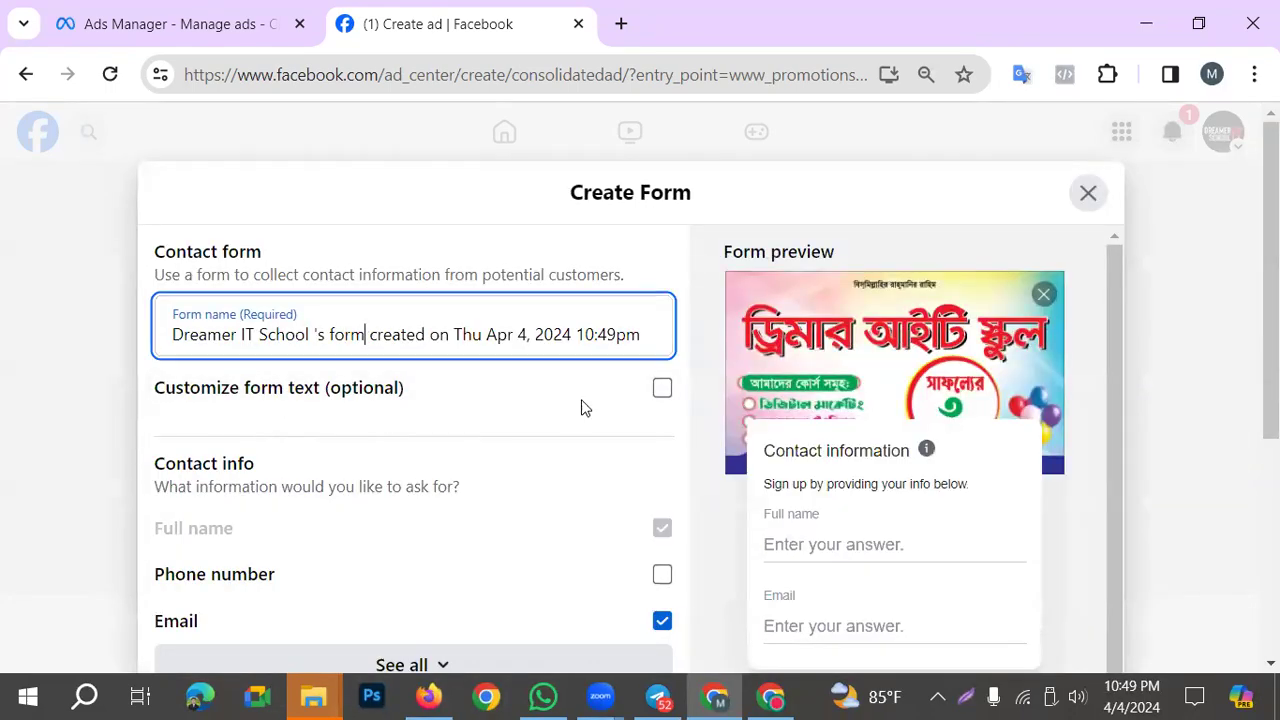
{"action": "scroll", "coordinate": [866, 494], "scroll_direction": "down", "scroll_amount": 1}
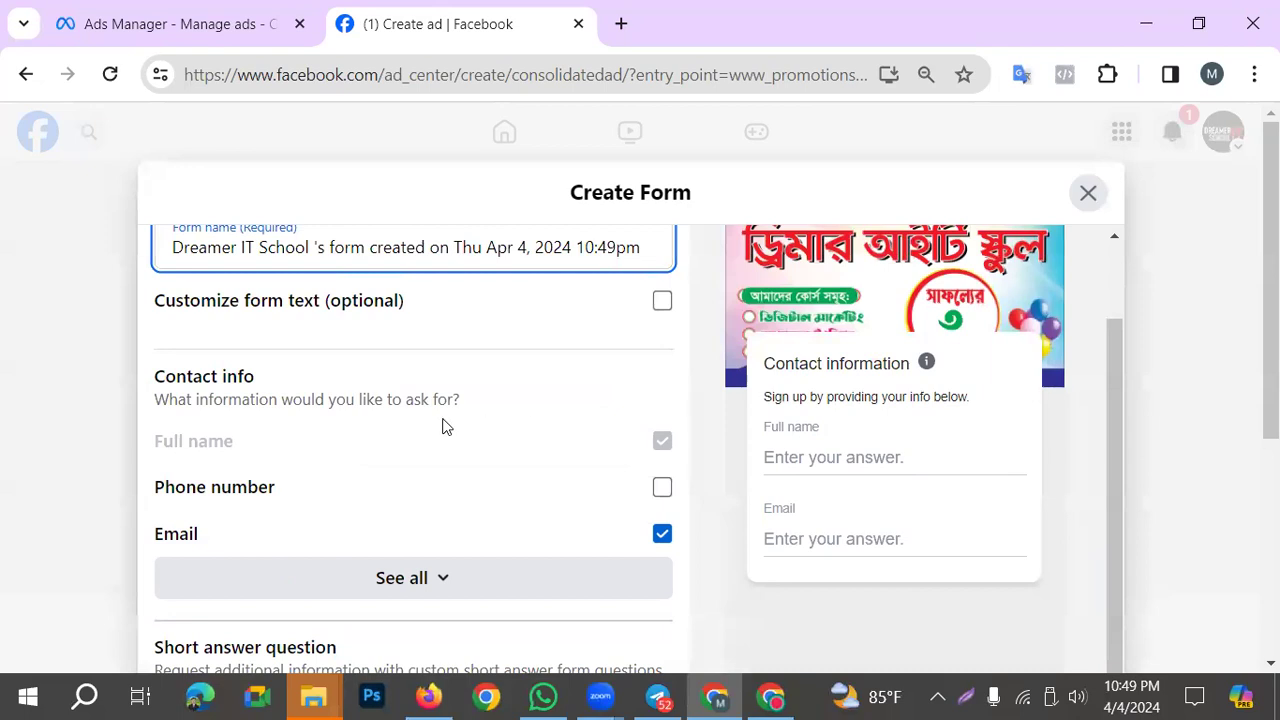
{"action": "left_click", "coordinate": [662, 487]}
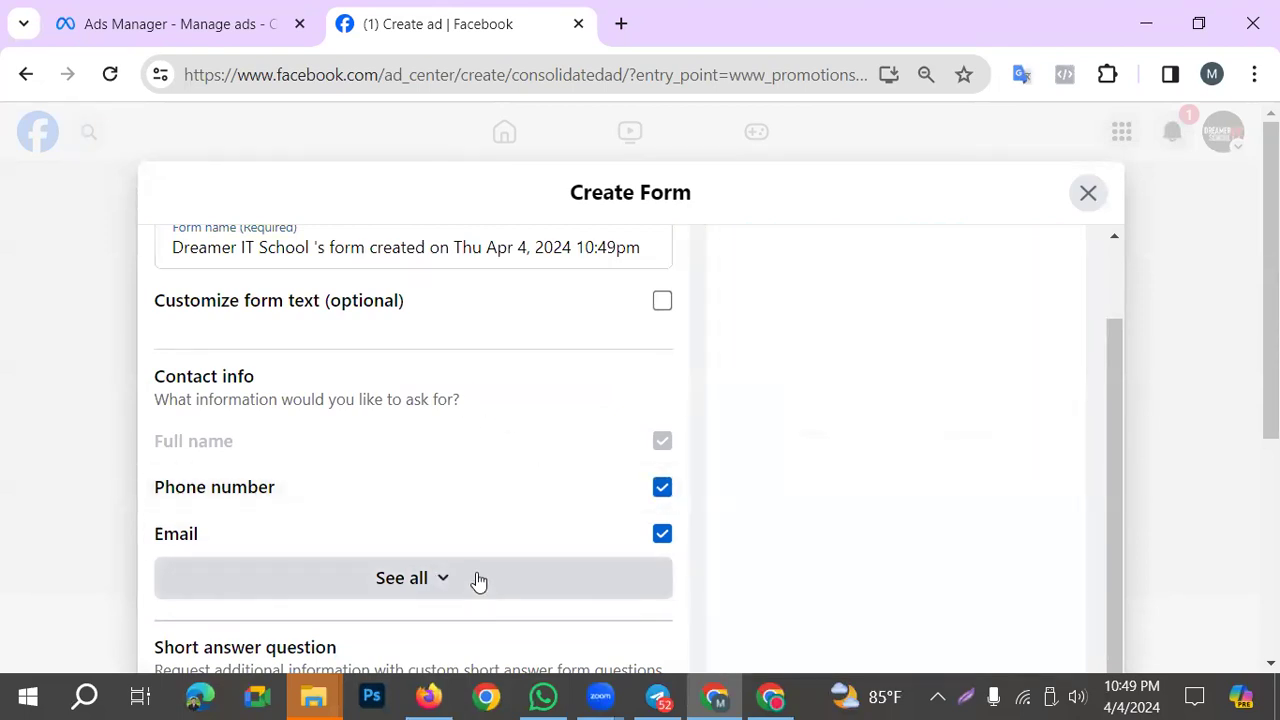
{"action": "left_click", "coordinate": [662, 534]}
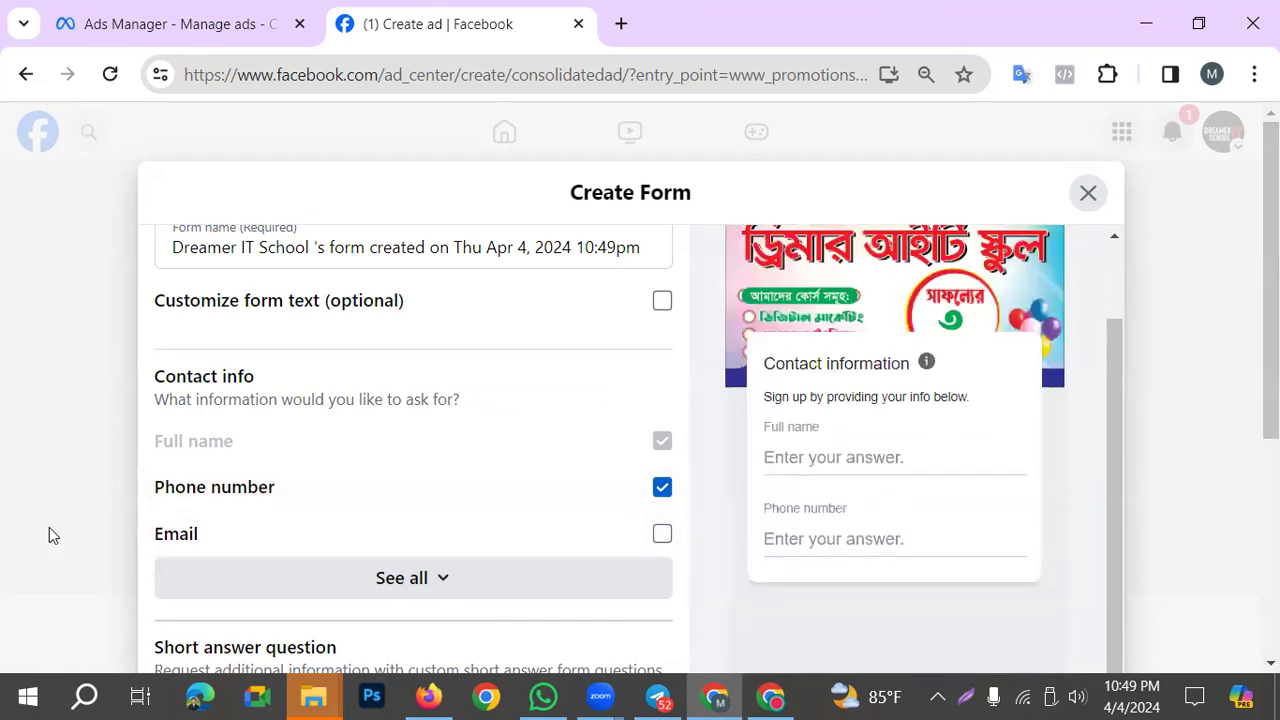
Examine the contact form's short answer question, form language and privacy policy options, and close the form without saving
{"action": "scroll", "coordinate": [668, 477], "scroll_direction": "down", "scroll_amount": 2}
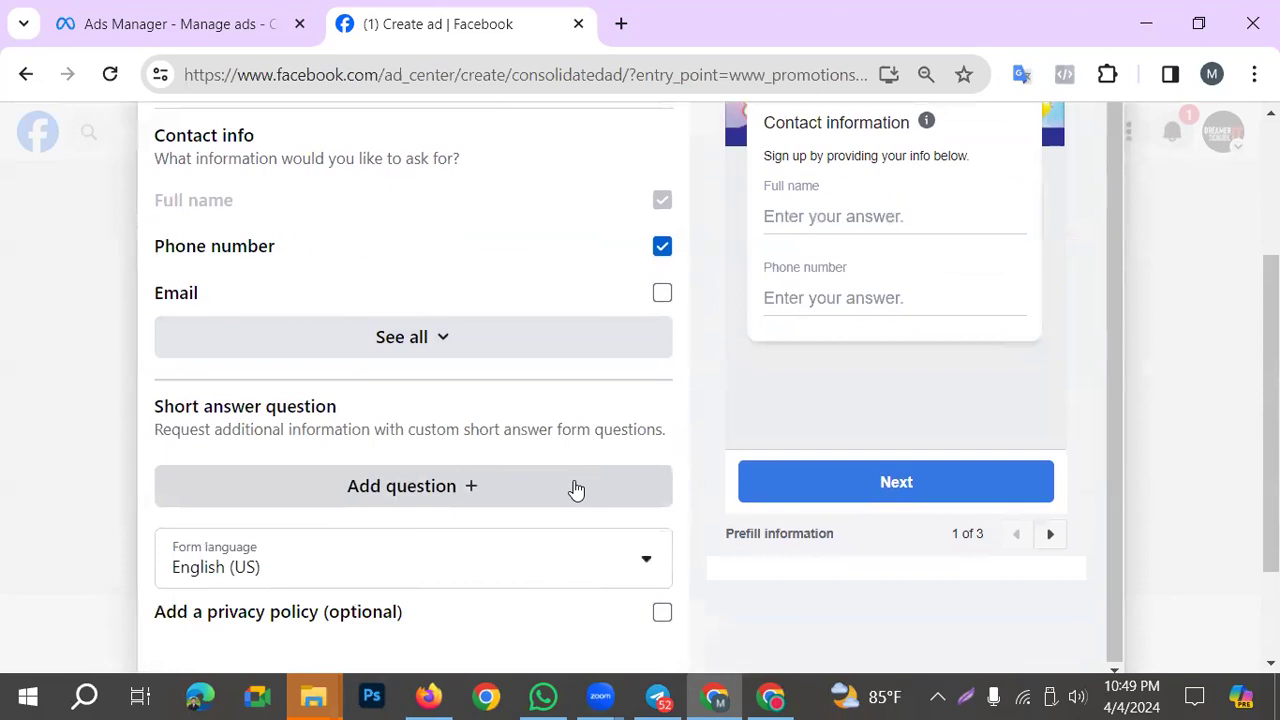
{"action": "scroll", "coordinate": [571, 491], "scroll_direction": "down", "scroll_amount": 1}
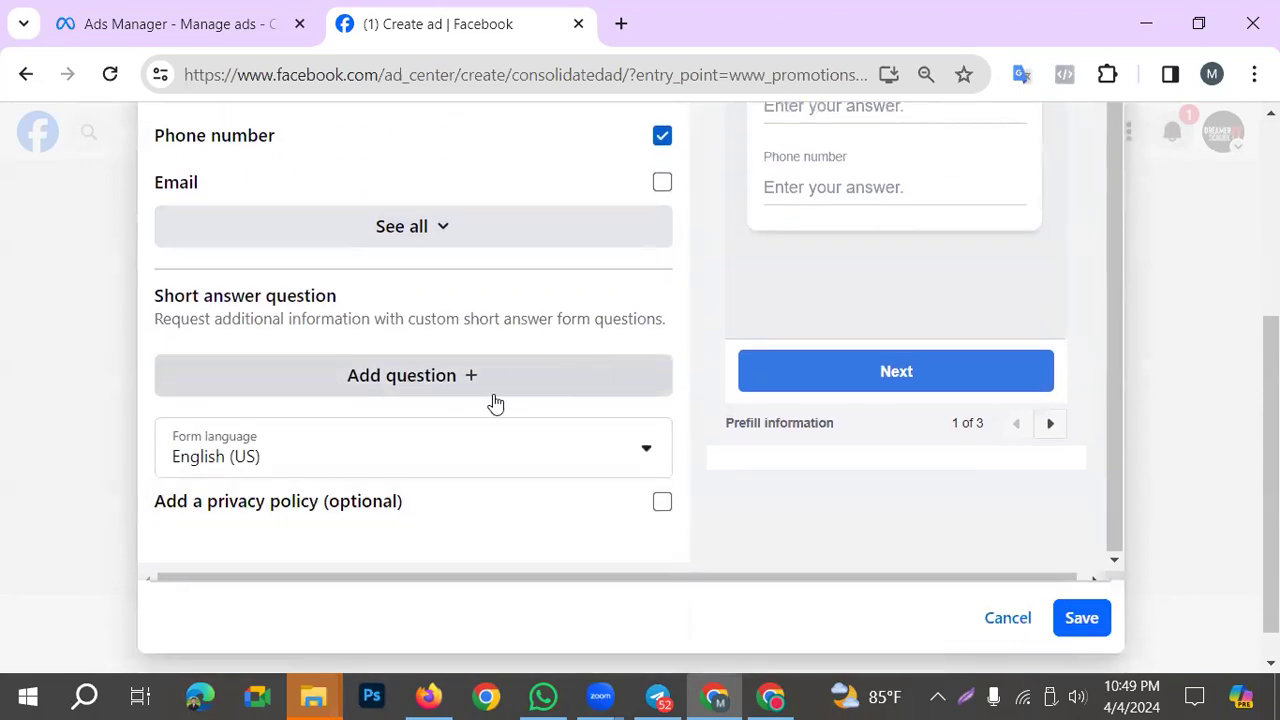
{"action": "scroll", "coordinate": [457, 386], "scroll_direction": "down", "scroll_amount": 1}
{"action": "scroll", "coordinate": [466, 386], "scroll_direction": "up", "scroll_amount": 1}
{"action": "scroll", "coordinate": [432, 412], "scroll_direction": "up", "scroll_amount": 4}
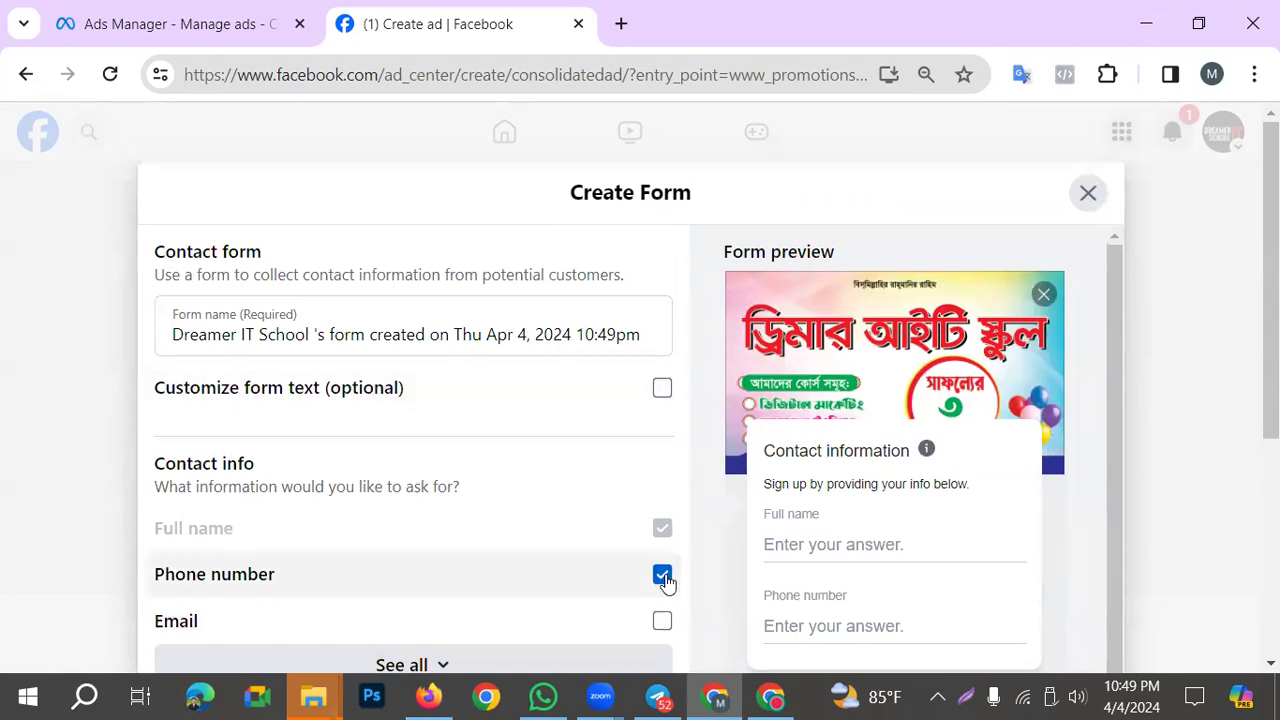
{"action": "scroll", "coordinate": [530, 548], "scroll_direction": "down", "scroll_amount": 1}
{"action": "scroll", "coordinate": [514, 551], "scroll_direction": "up", "scroll_amount": 1}
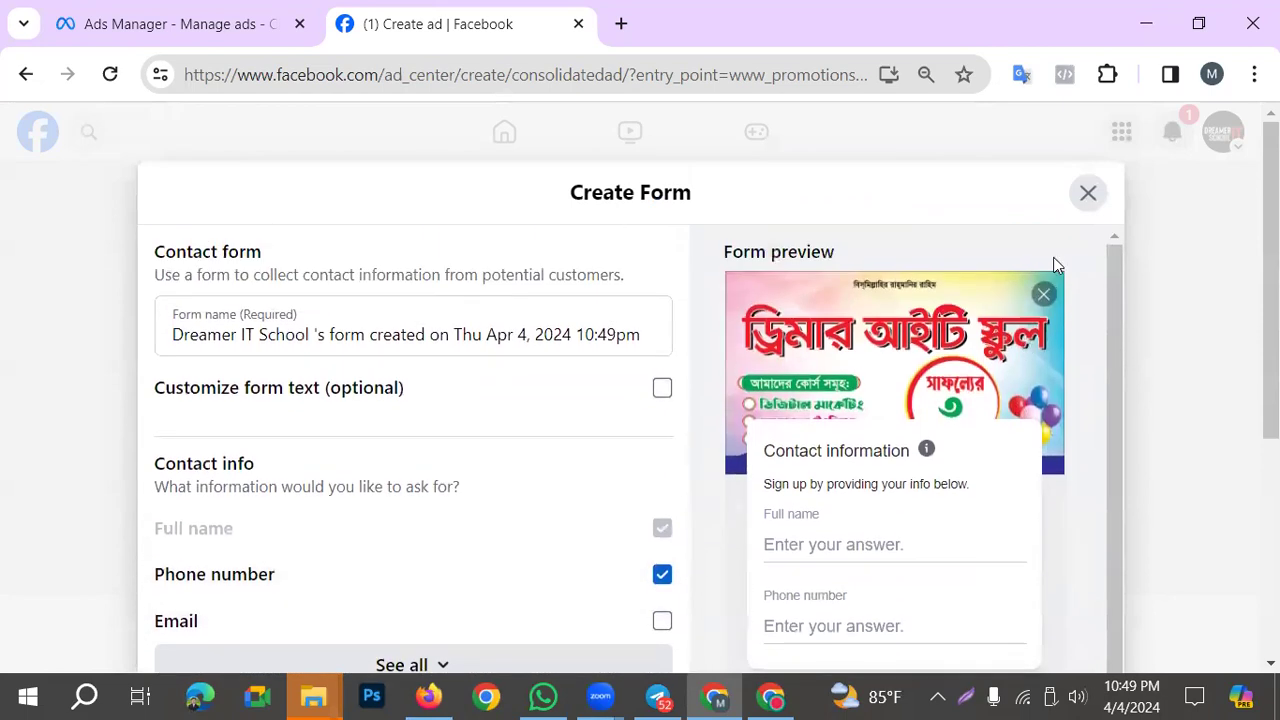
{"action": "left_click", "coordinate": [1088, 197]}
Open the Advantage audience details for editing and add the Lead generation (marketing) interest to the detailed targeting
{"action": "scroll", "coordinate": [443, 443], "scroll_direction": "down", "scroll_amount": 3}
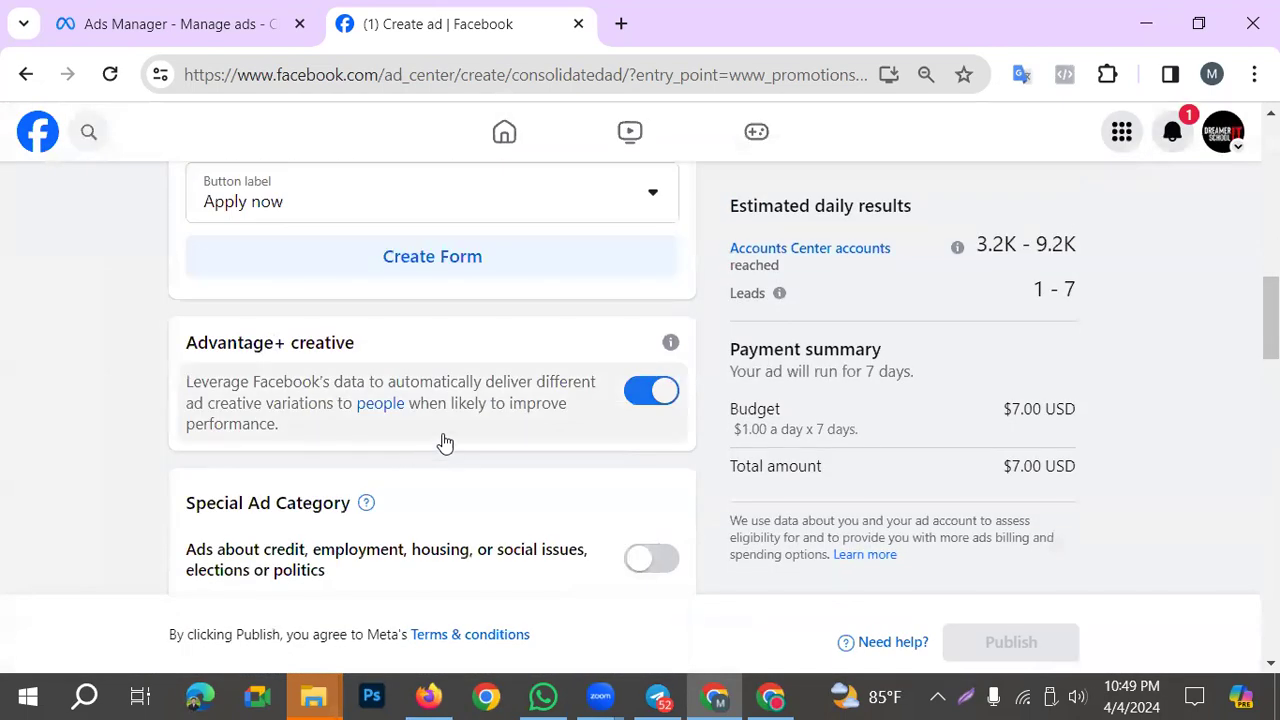
{"action": "scroll", "coordinate": [477, 425], "scroll_direction": "down", "scroll_amount": 1}
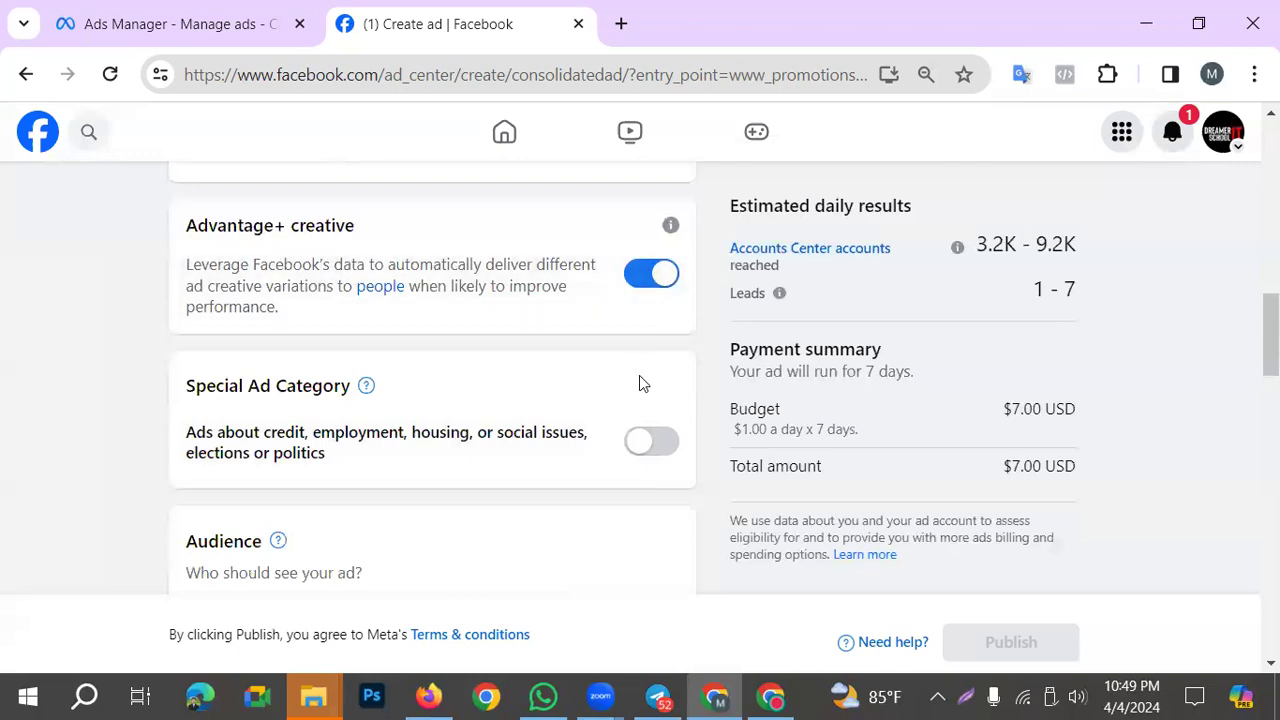
{"action": "scroll", "coordinate": [563, 465], "scroll_direction": "down", "scroll_amount": 1}
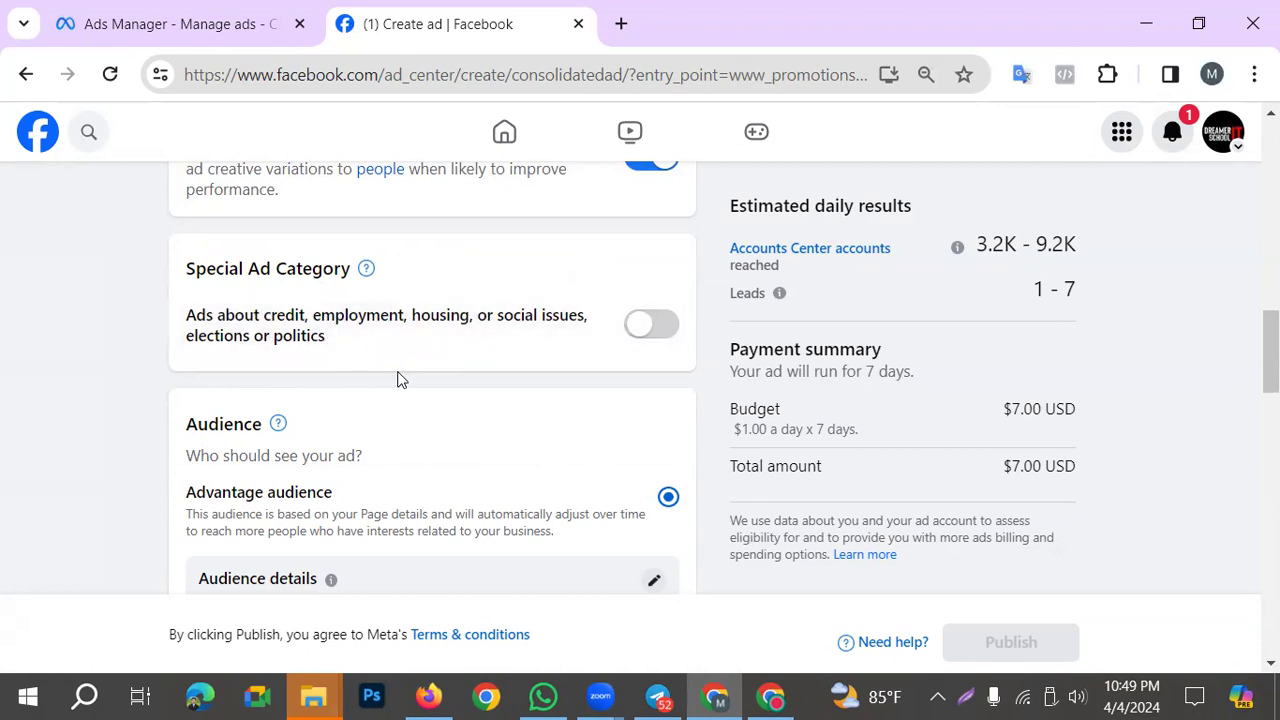
{"action": "scroll", "coordinate": [398, 378], "scroll_direction": "down", "scroll_amount": 2}
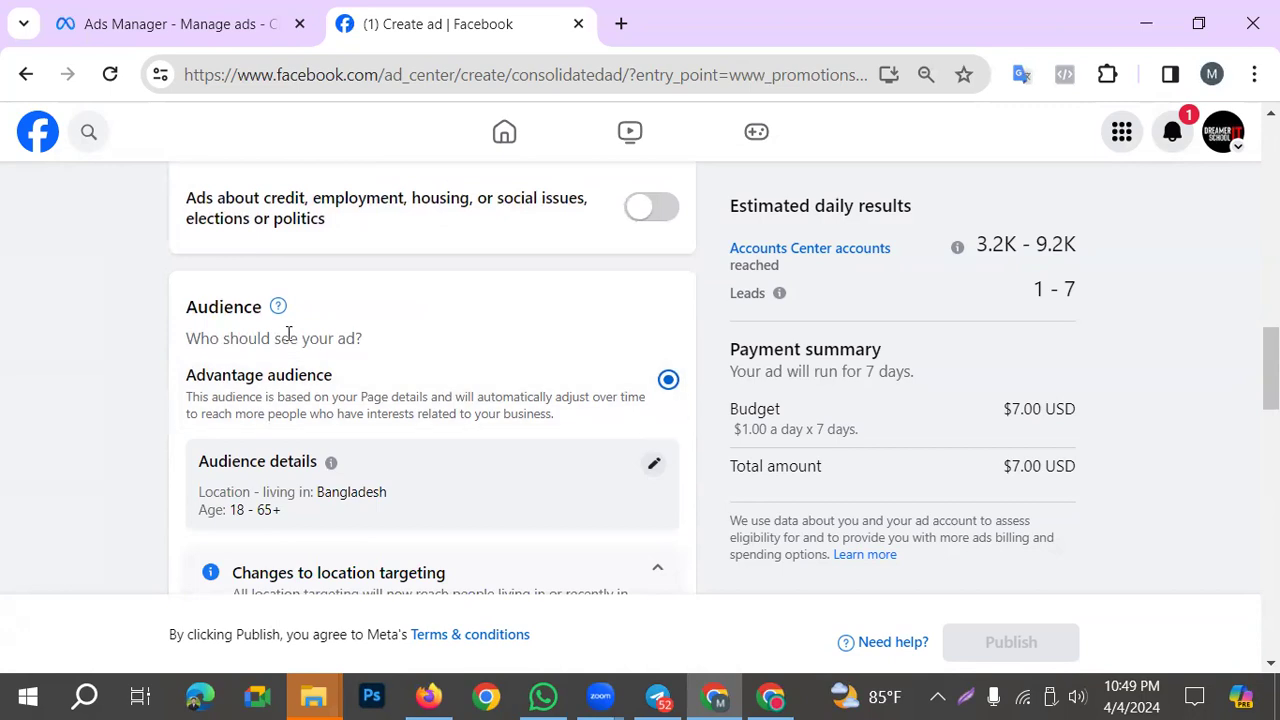
{"action": "scroll", "coordinate": [460, 423], "scroll_direction": "down", "scroll_amount": 1}
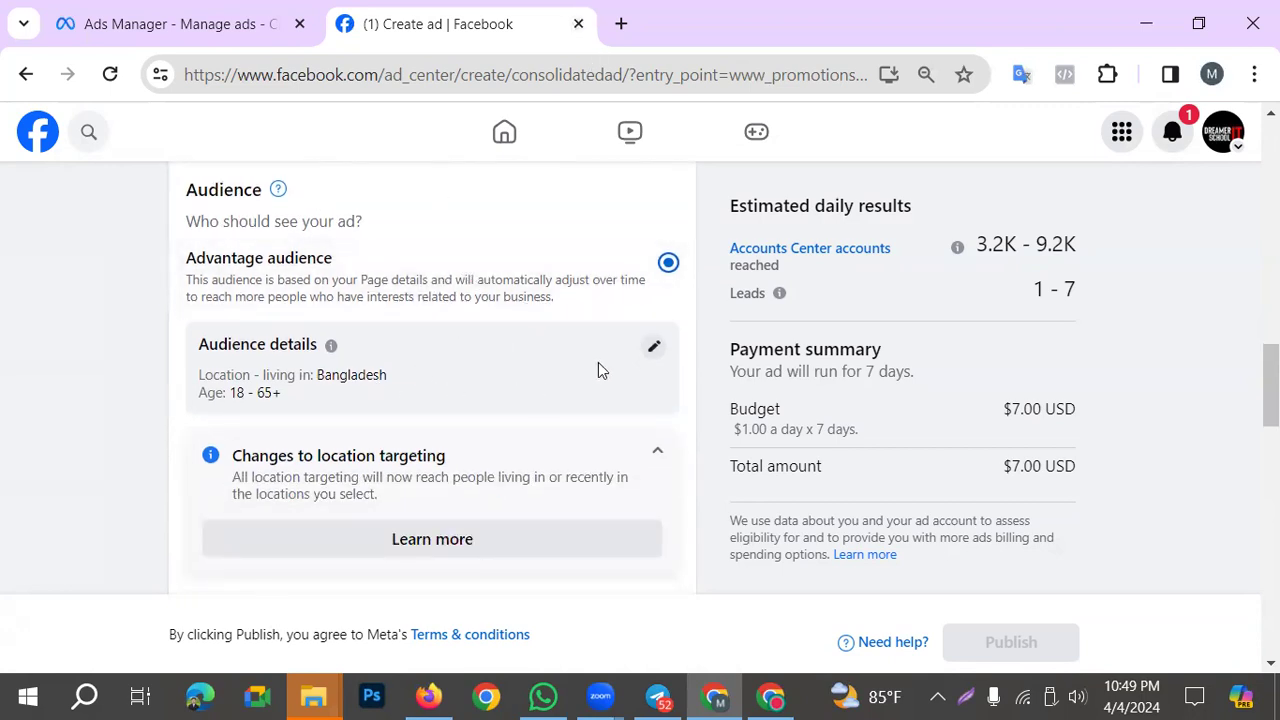
{"action": "left_click", "coordinate": [652, 352]}
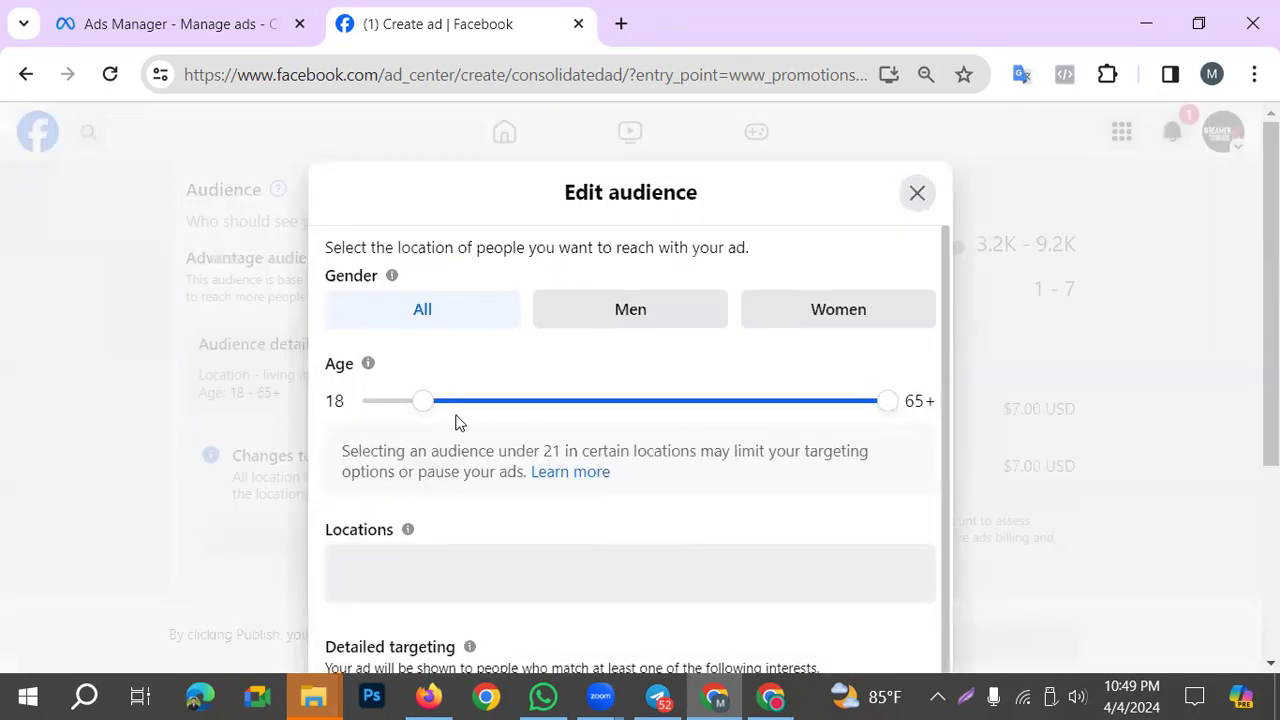
{"action": "scroll", "coordinate": [458, 565], "scroll_direction": "down", "scroll_amount": 3}
{"action": "scroll", "coordinate": [453, 510], "scroll_direction": "down", "scroll_amount": 1}
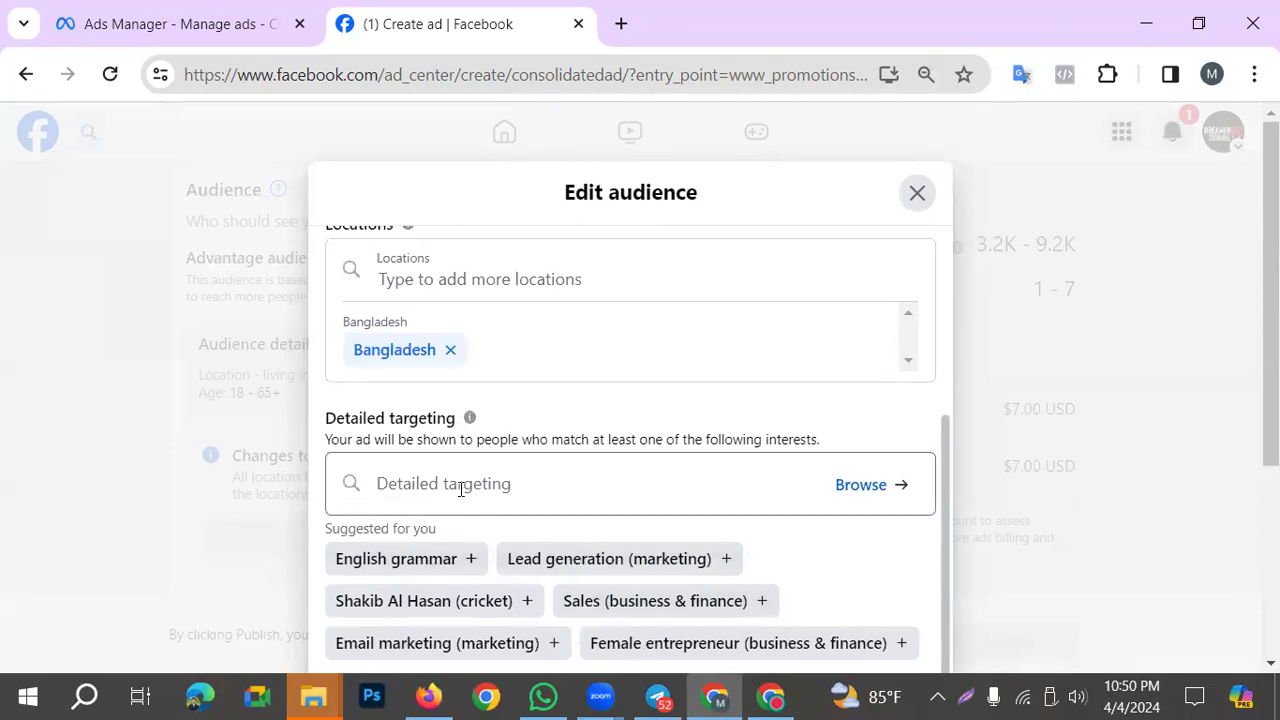
{"action": "left_click", "coordinate": [548, 559]}
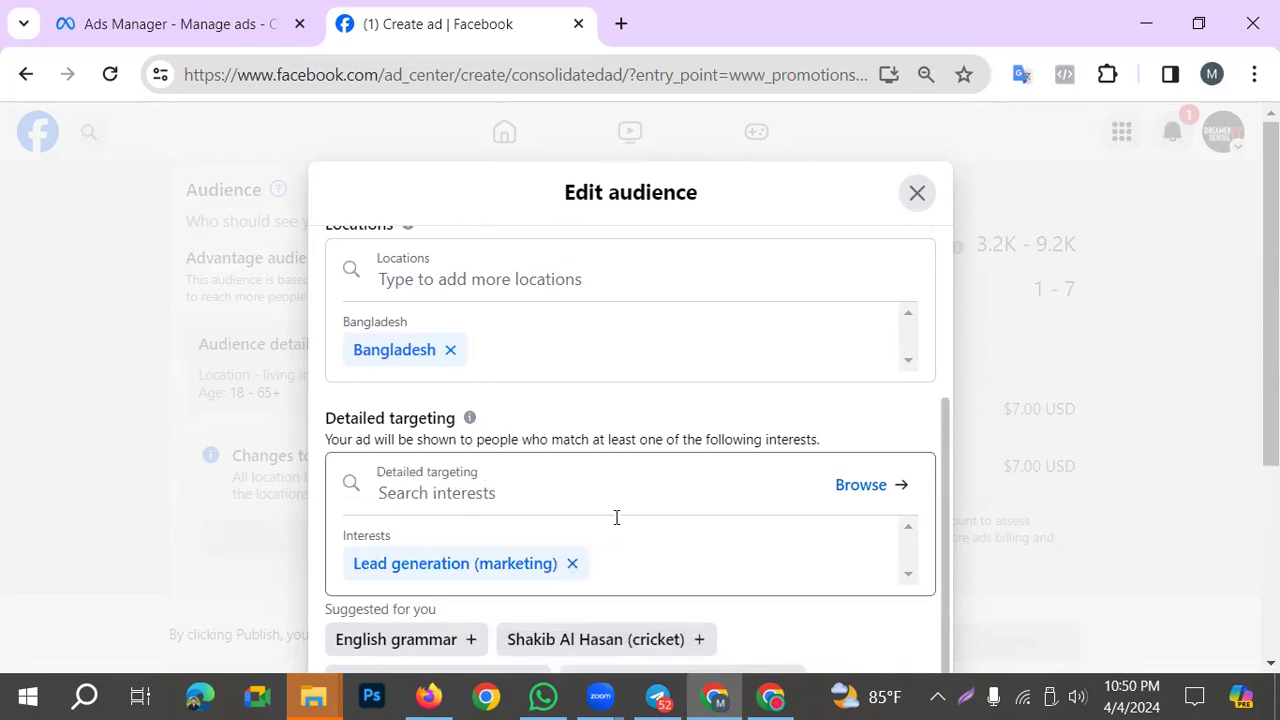
Add the suggested interests Sales (business & finance) and Email marketing (marketing) to the audience's detailed targeting
{"action": "scroll", "coordinate": [800, 468], "scroll_direction": "down", "scroll_amount": 1}
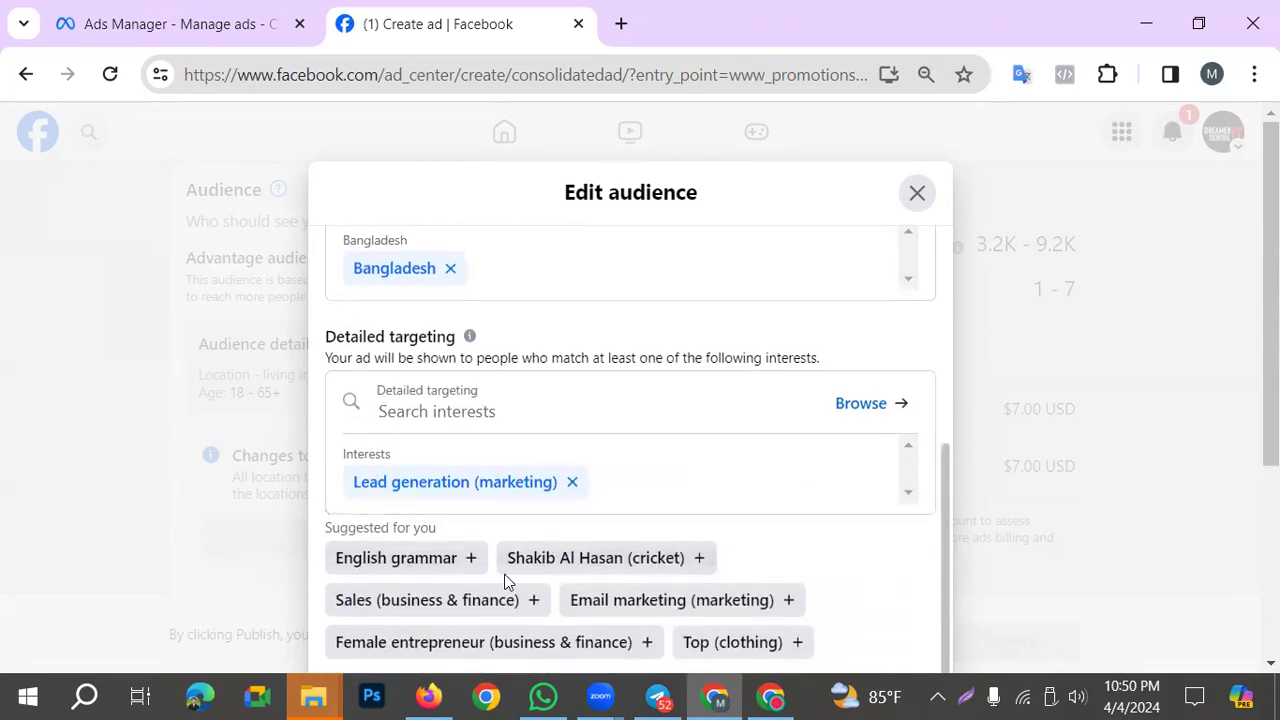
{"action": "left_click", "coordinate": [460, 607]}
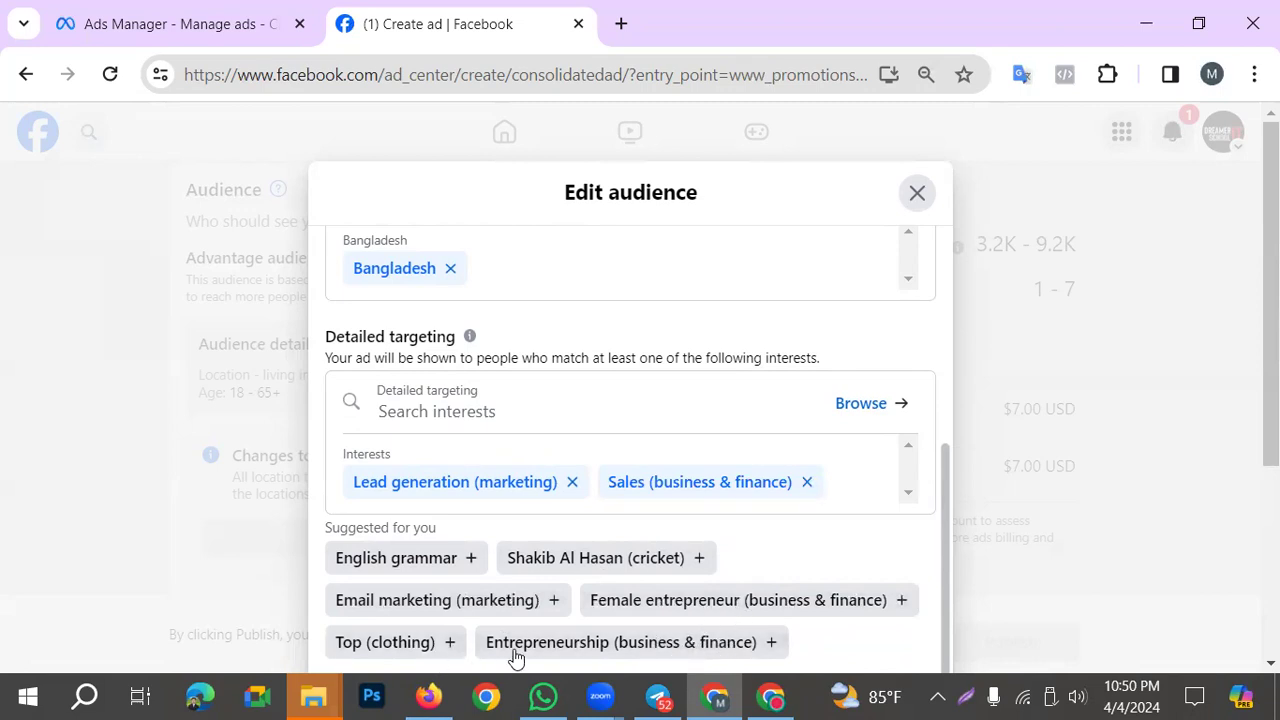
{"action": "left_click", "coordinate": [452, 605]}
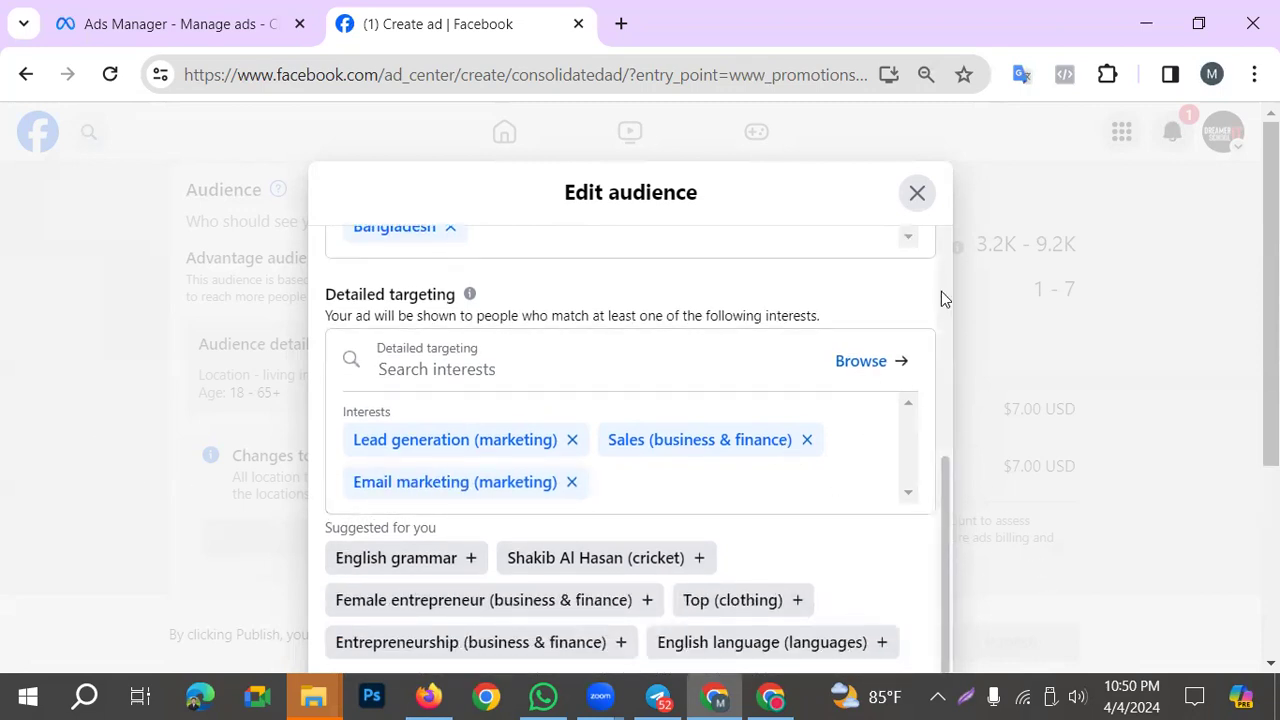
Mark the Ads Manager link for advanced targeting with a red box and arrow, and close the audience dialog without saving
{"action": "key", "text": "ctrl+minus"}
{"action": "key", "text": "ctrl+minus"}
{"action": "key", "text": "ctrl+minus"}
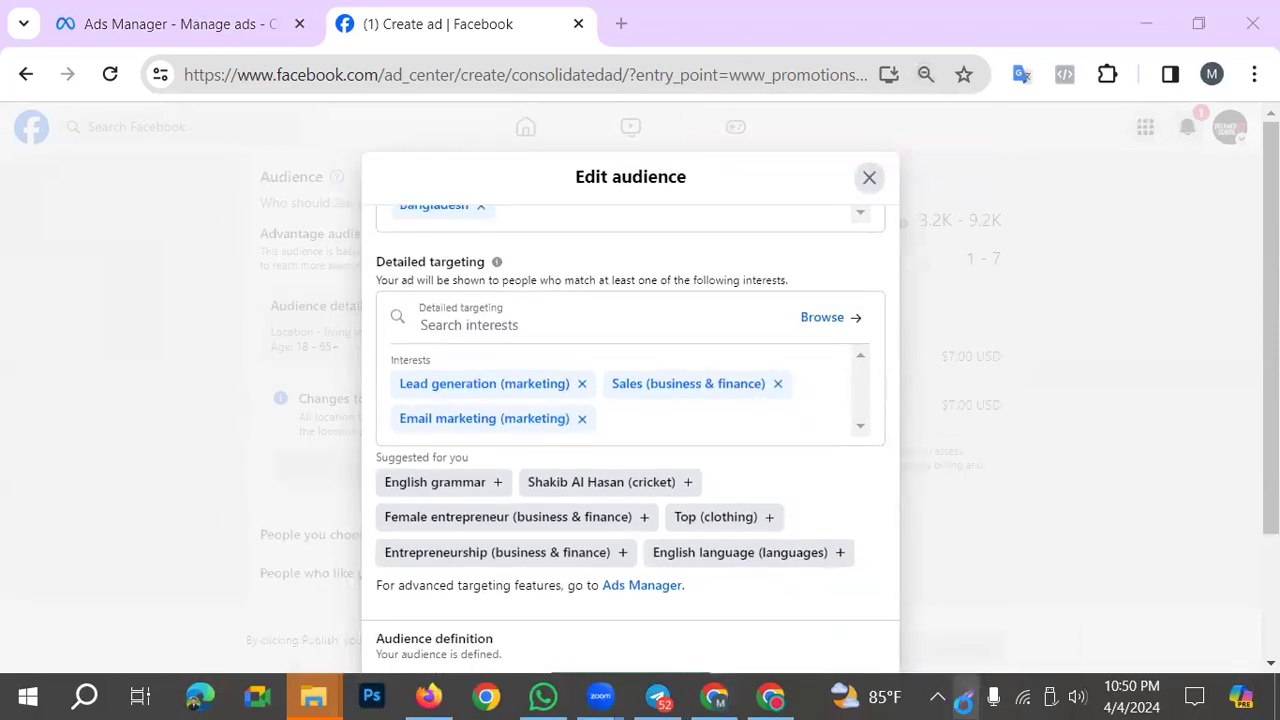
{"action": "left_click", "coordinate": [963, 701]}
{"action": "mouse_move", "coordinate": [354, 568]}
{"action": "left_mouse_down"}
{"action": "mouse_move", "coordinate": [543, 614]}
{"action": "mouse_move", "coordinate": [710, 606]}
{"action": "left_mouse_up"}
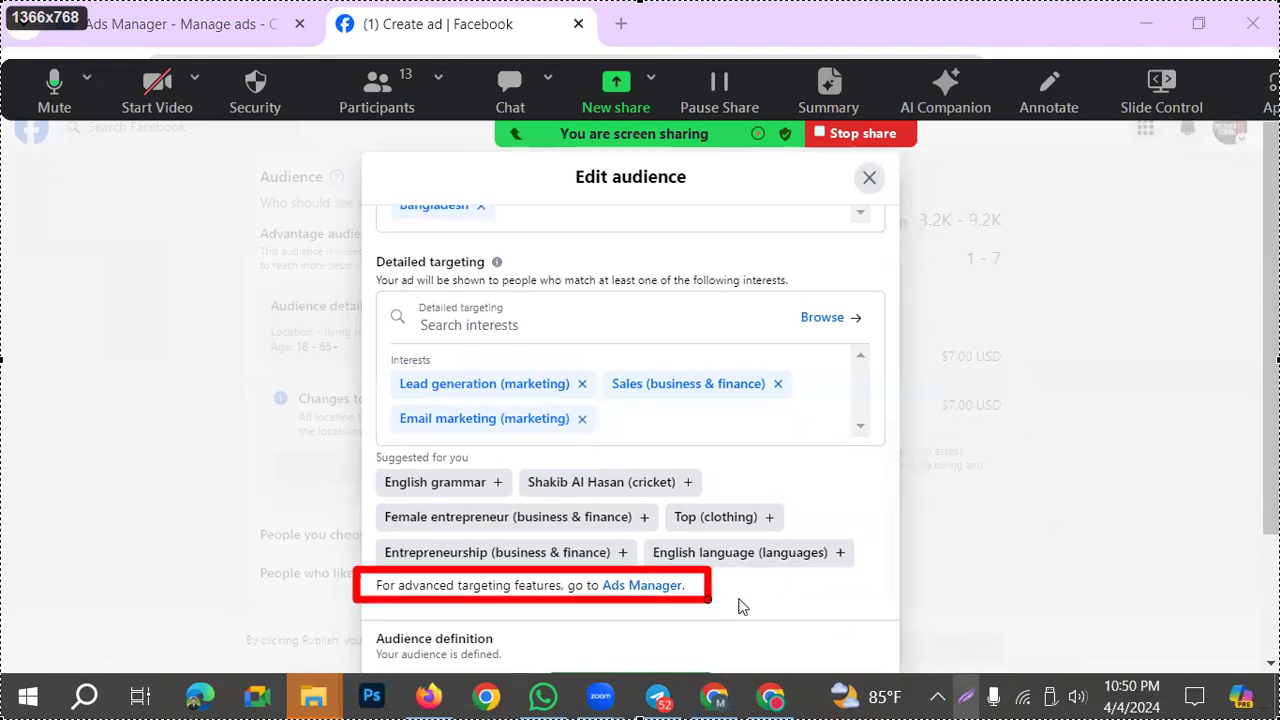
{"action": "mouse_move", "coordinate": [766, 663]}
{"action": "left_mouse_down"}
{"action": "mouse_move", "coordinate": [676, 625]}
{"action": "mouse_move", "coordinate": [662, 594]}
{"action": "left_mouse_up"}
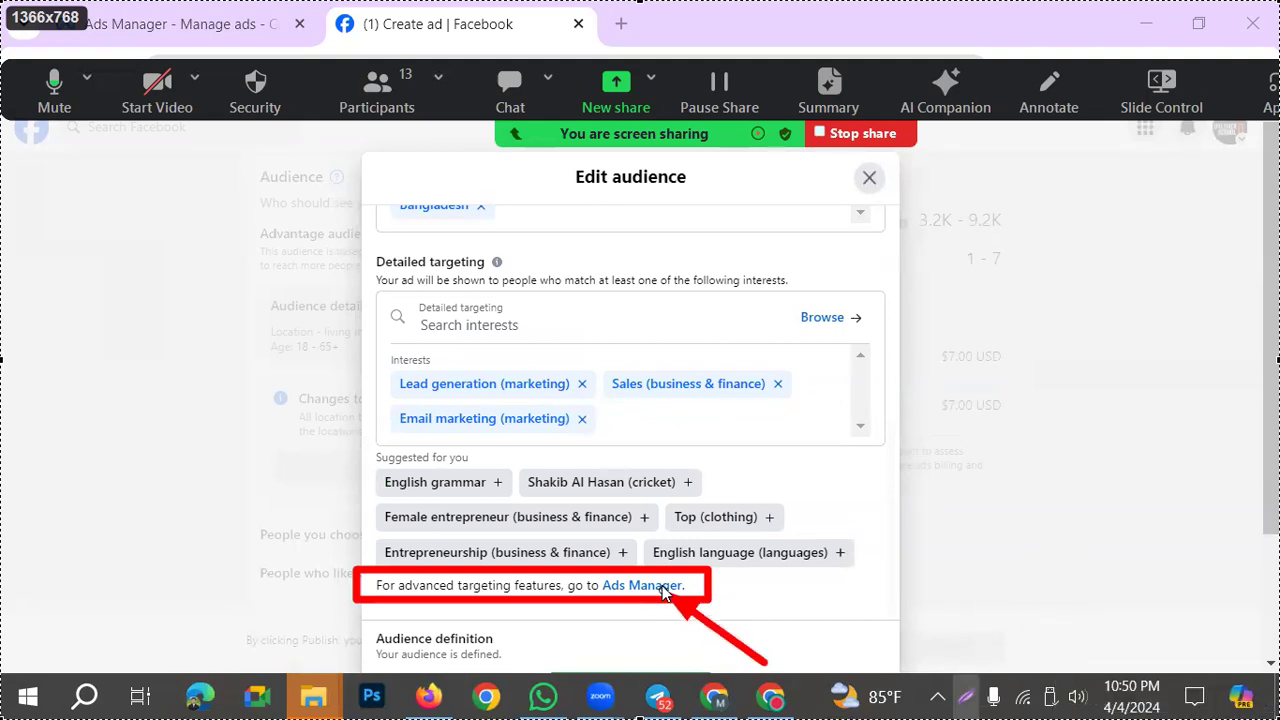
{"action": "left_click_drag", "start_coordinate": [662, 592], "coordinate": [664, 593]}
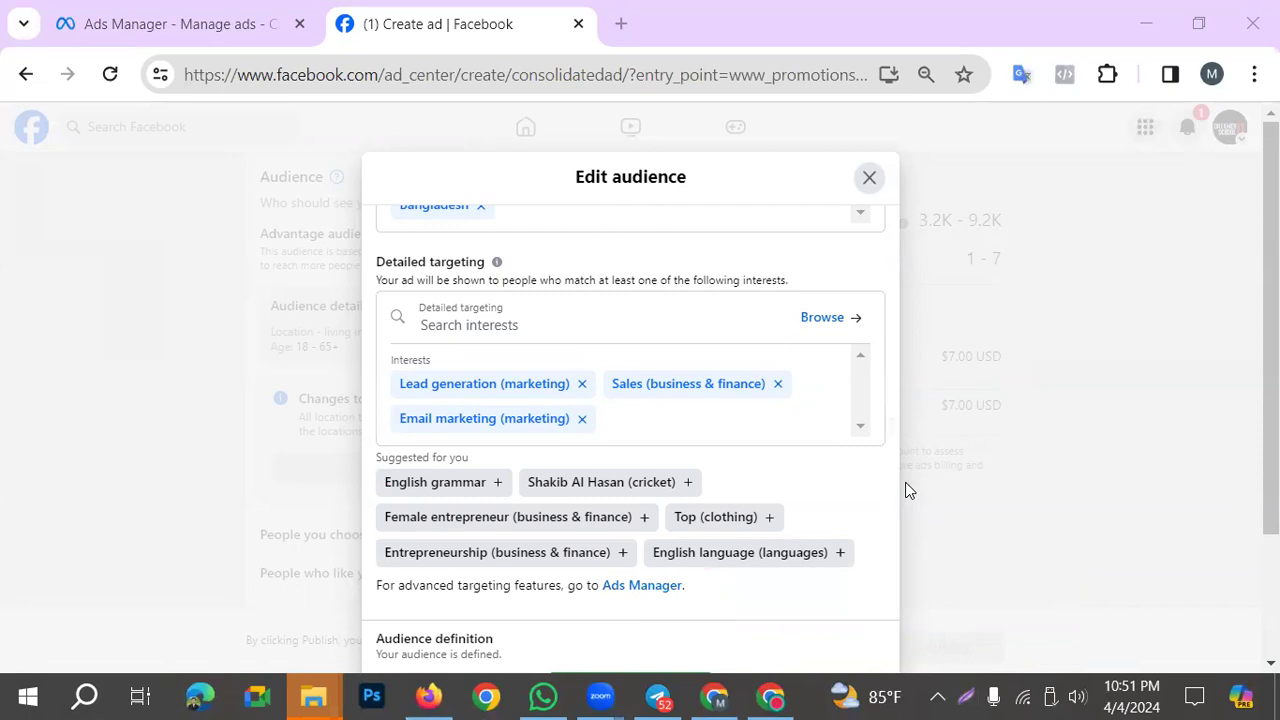
{"action": "left_click", "coordinate": [995, 380]}
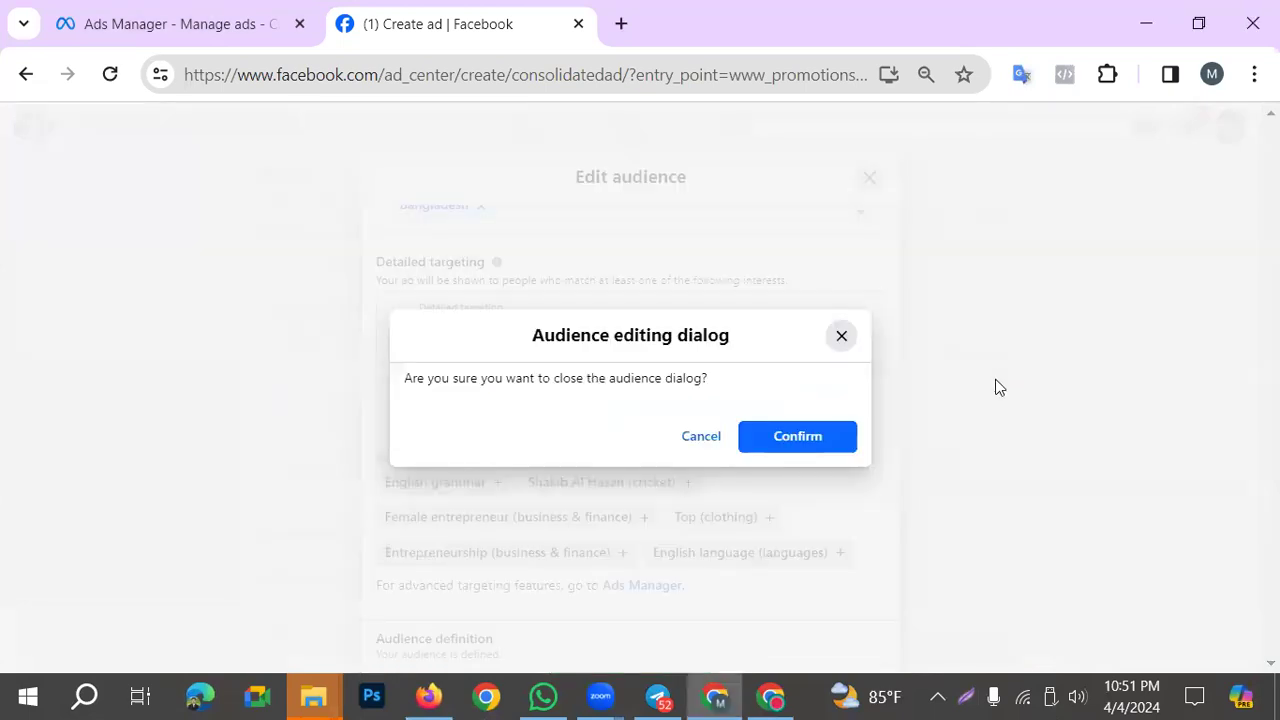
{"action": "left_click", "coordinate": [777, 440]}
Set the ad's duration to run continuously instead of ending on a chosen date
{"action": "scroll", "coordinate": [548, 266], "scroll_direction": "down", "scroll_amount": 2}
{"action": "scroll", "coordinate": [553, 437], "scroll_direction": "down", "scroll_amount": 2}
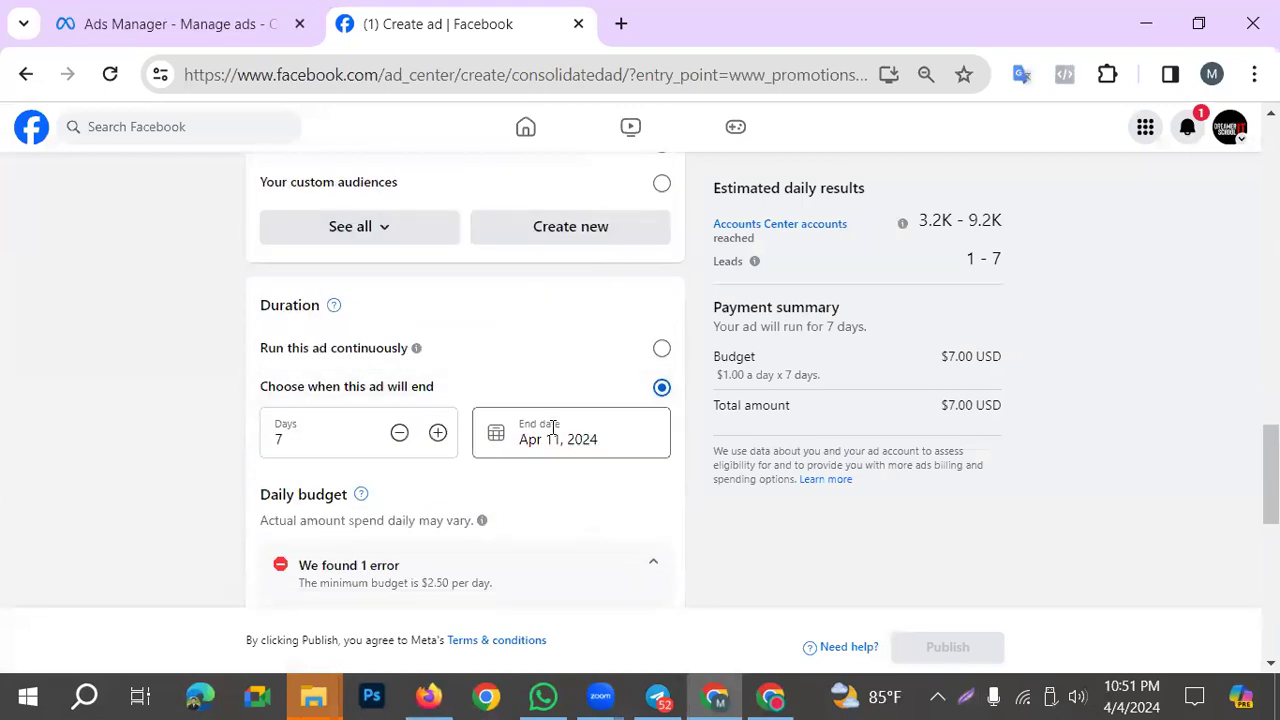
{"action": "left_click", "coordinate": [355, 435]}
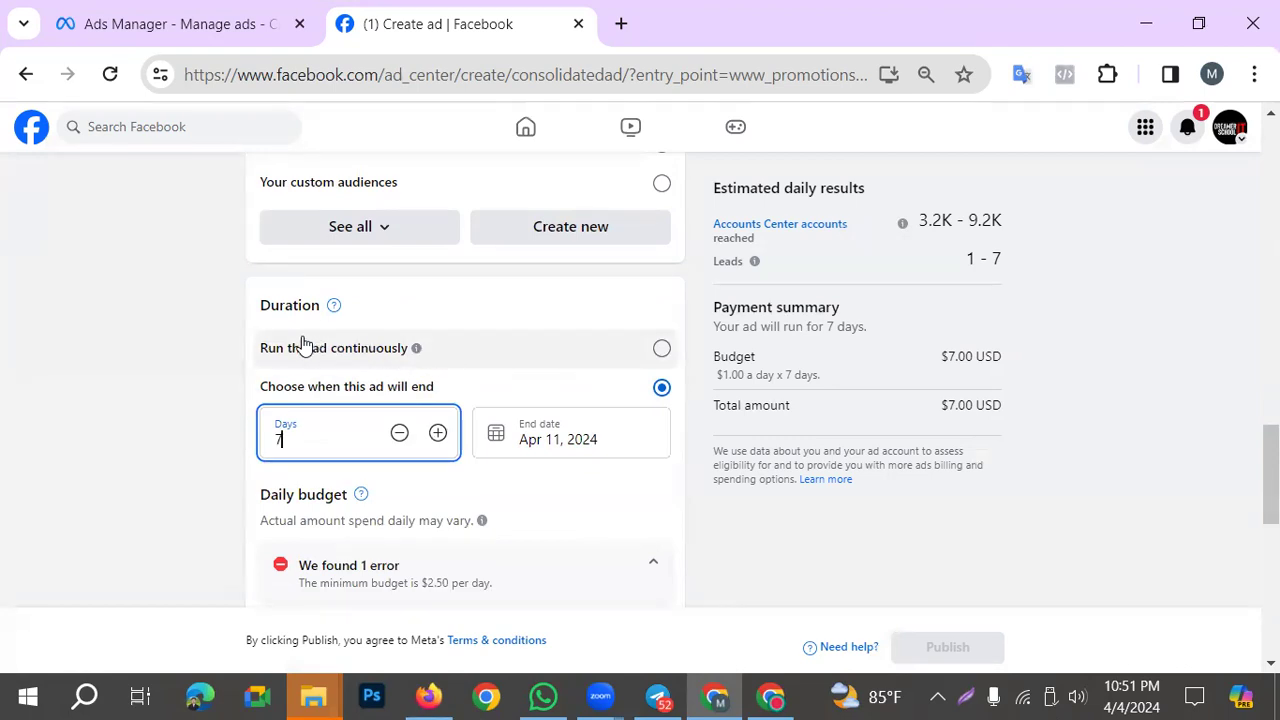
{"action": "left_click", "coordinate": [524, 358]}
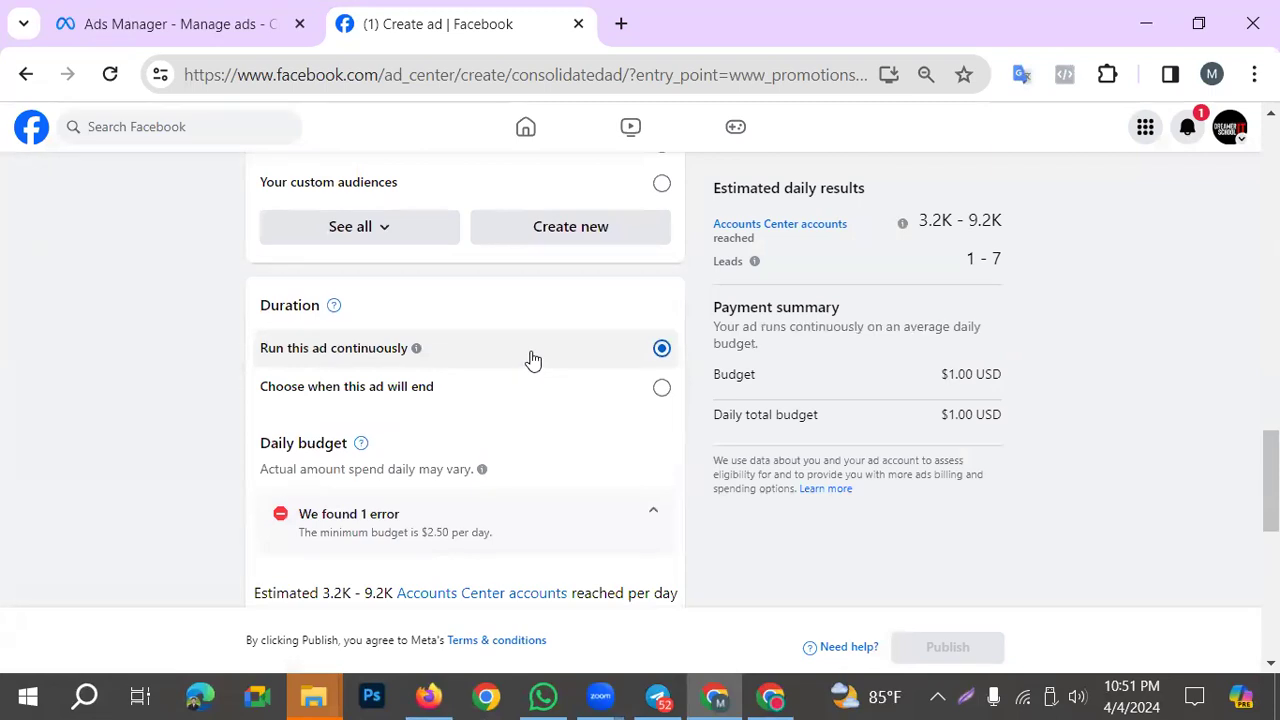
Set the ad's daily budget to $7.00
{"action": "scroll", "coordinate": [517, 386], "scroll_direction": "down", "scroll_amount": 1}
{"action": "left_click_drag", "start_coordinate": [350, 587], "coordinate": [372, 587]}
{"action": "left_click_drag", "start_coordinate": [354, 517], "coordinate": [463, 538]}
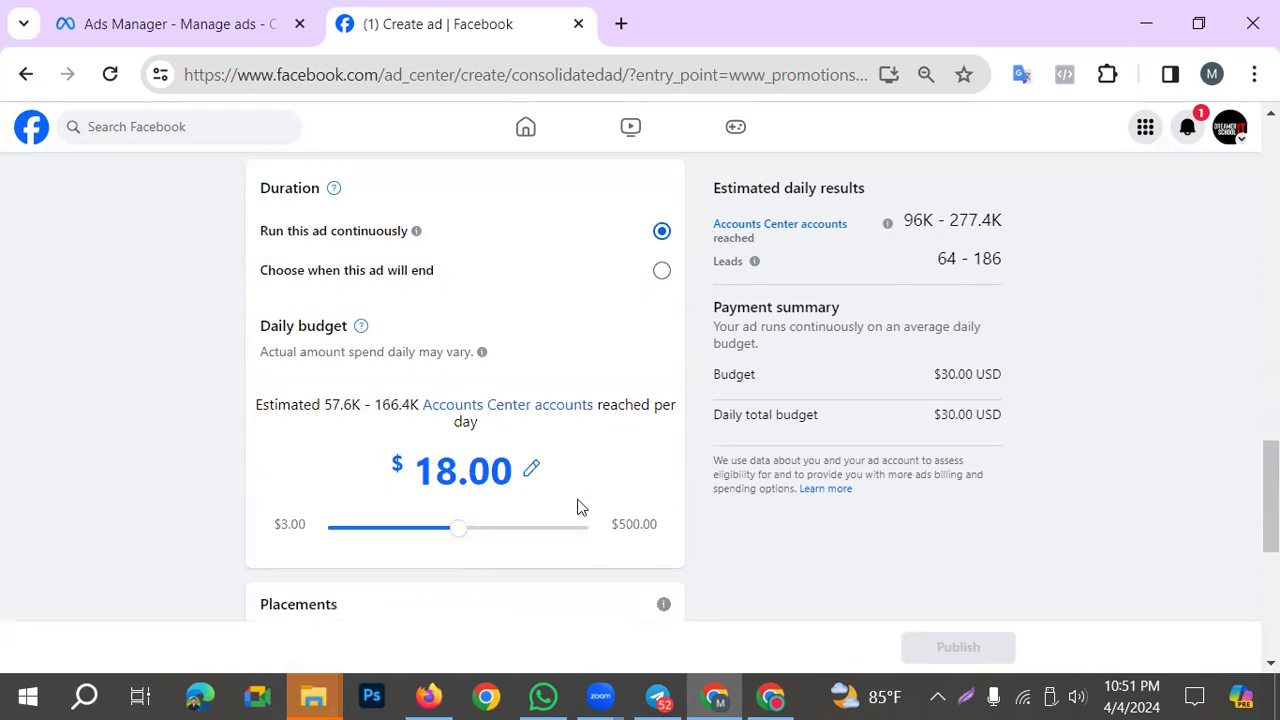
{"action": "scroll", "coordinate": [577, 508], "scroll_direction": "down", "scroll_amount": 1}
{"action": "left_click_drag", "start_coordinate": [458, 414], "coordinate": [380, 412]}
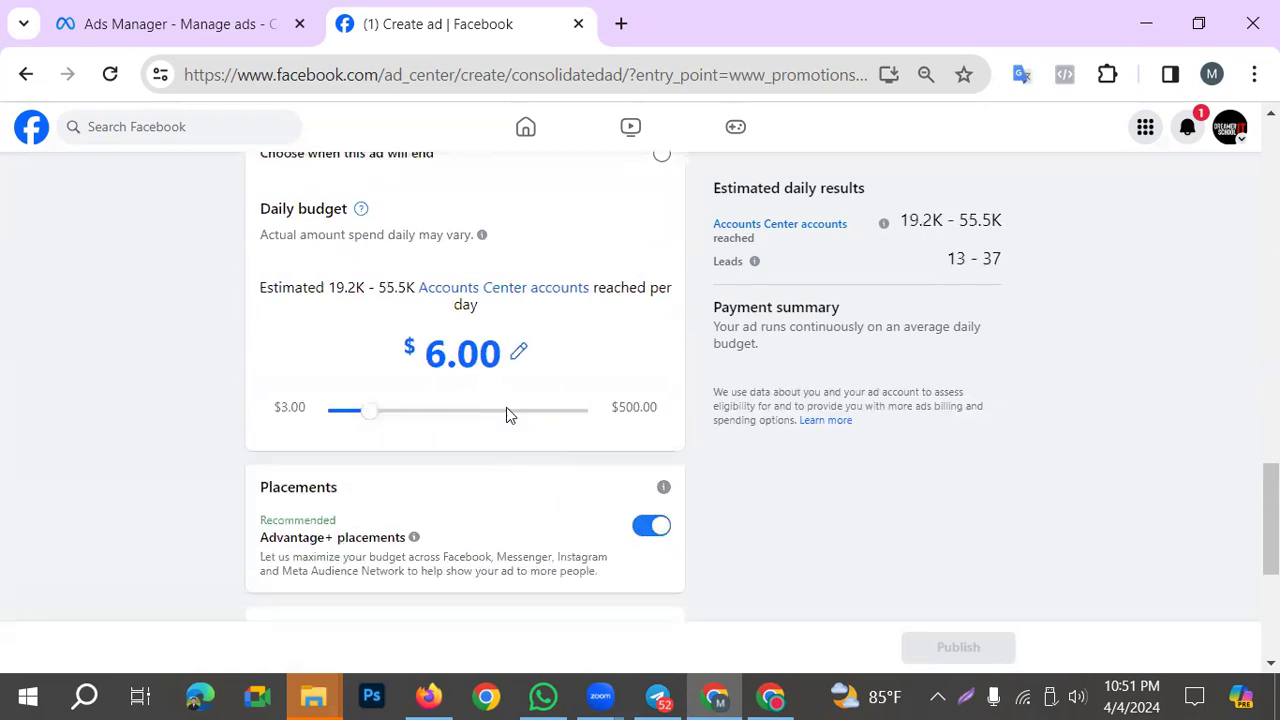
{"action": "left_click", "coordinate": [514, 360]}
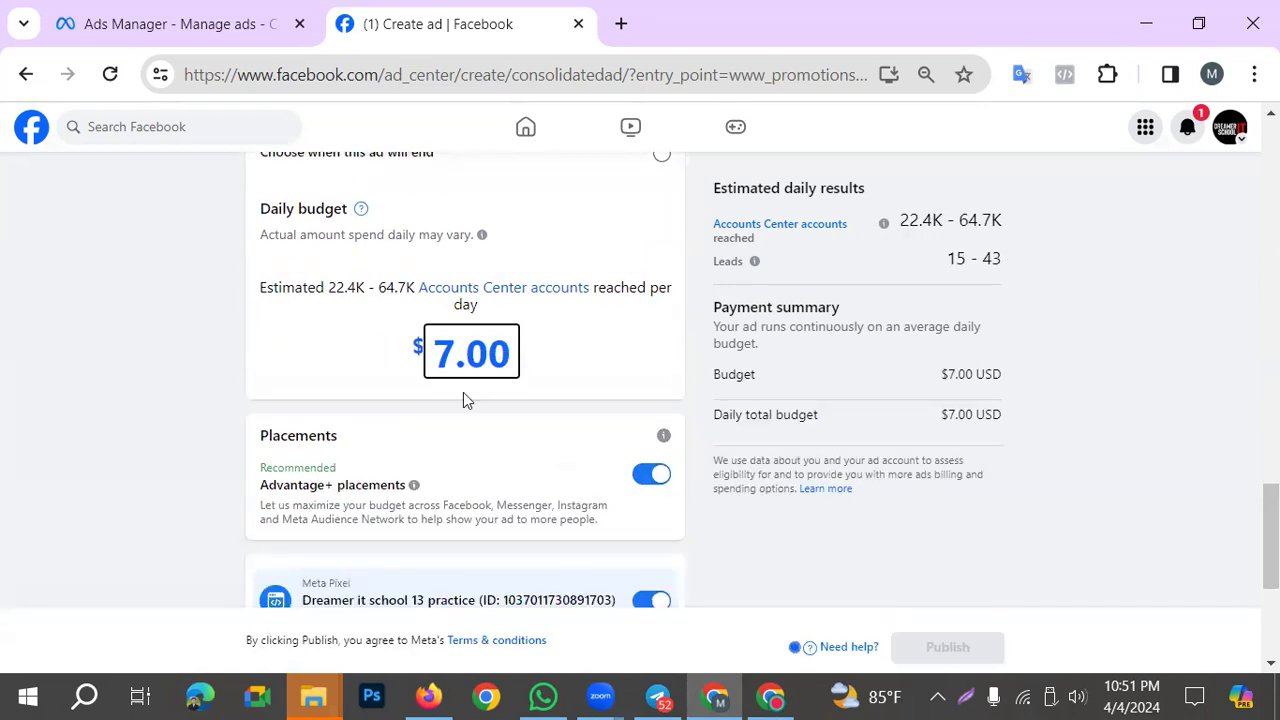
Choose practice pixel setup wordpress as the ad's Meta Pixel
{"action": "scroll", "coordinate": [336, 407], "scroll_direction": "down", "scroll_amount": 1}
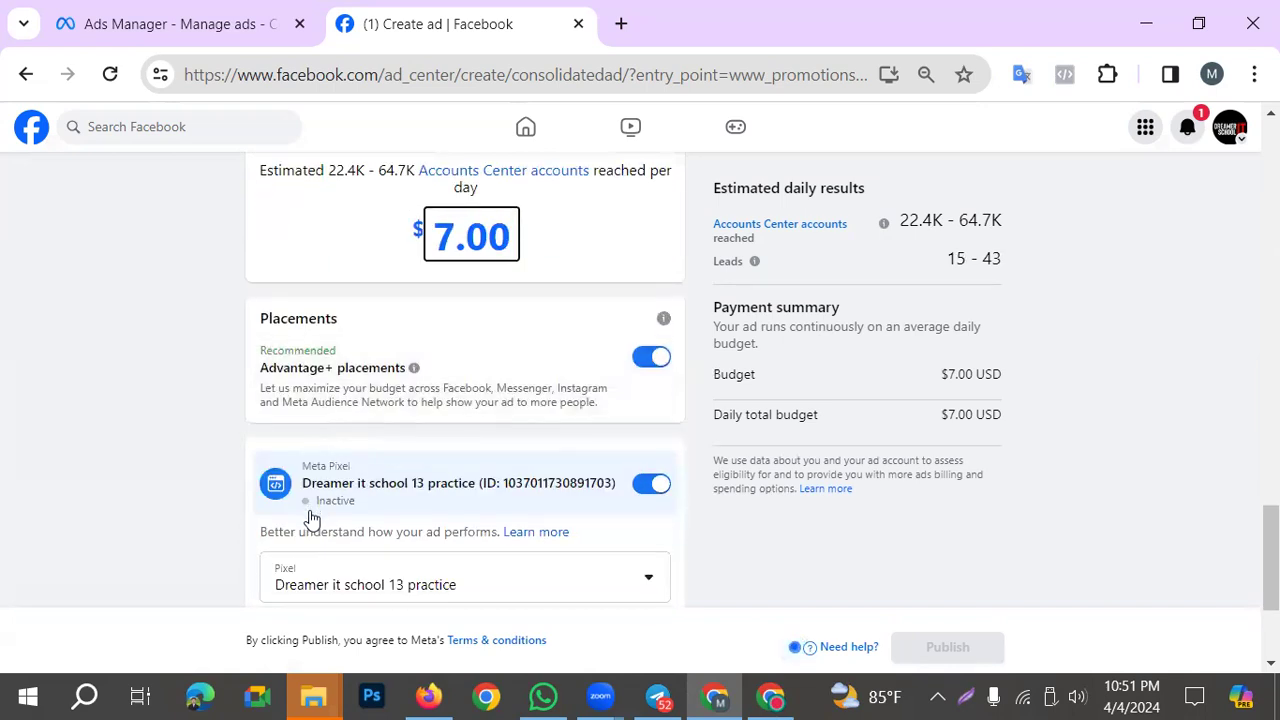
{"action": "scroll", "coordinate": [298, 524], "scroll_direction": "down", "scroll_amount": 1}
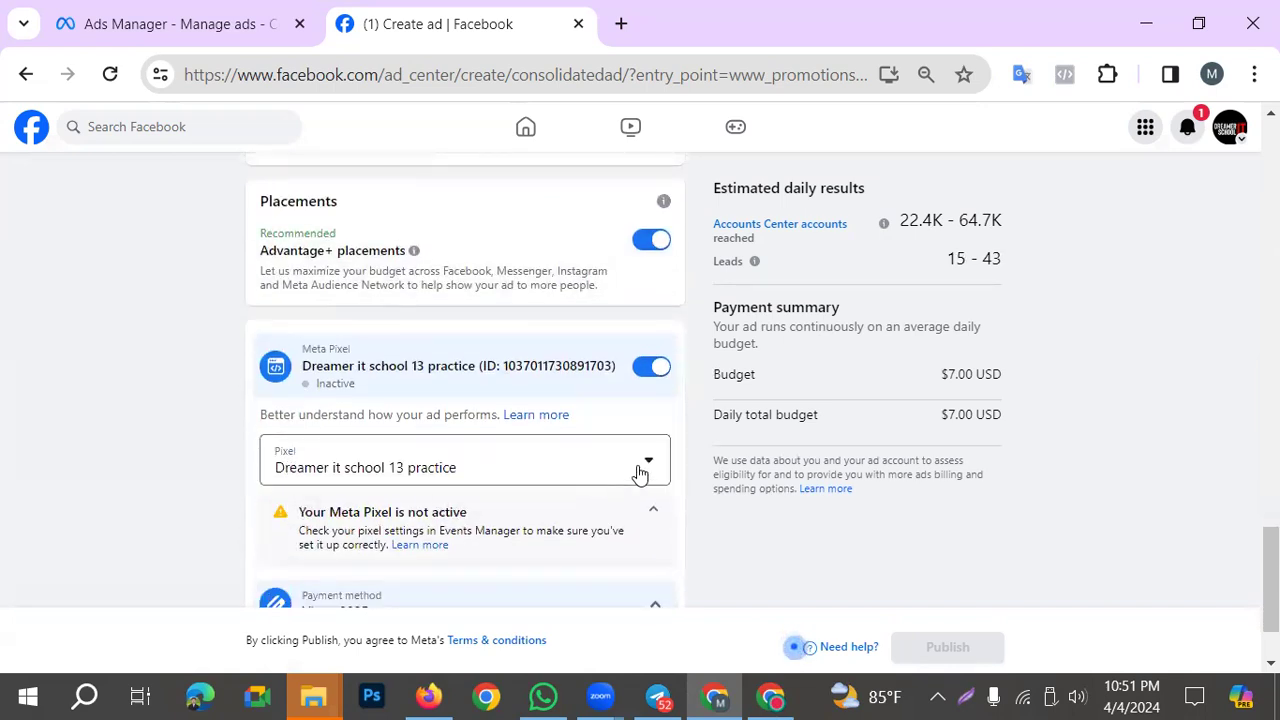
{"action": "left_click", "coordinate": [533, 477]}
{"action": "scroll", "coordinate": [571, 474], "scroll_direction": "down", "scroll_amount": 1}
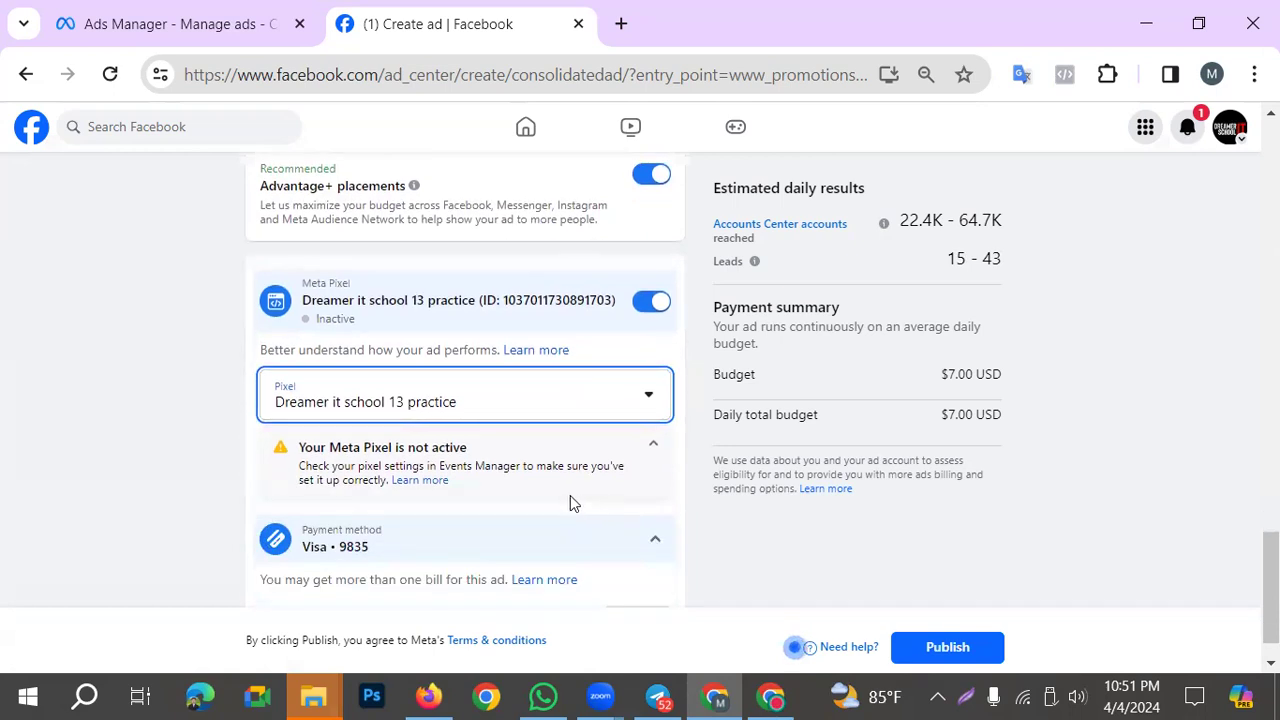
{"action": "left_click", "coordinate": [505, 405]}
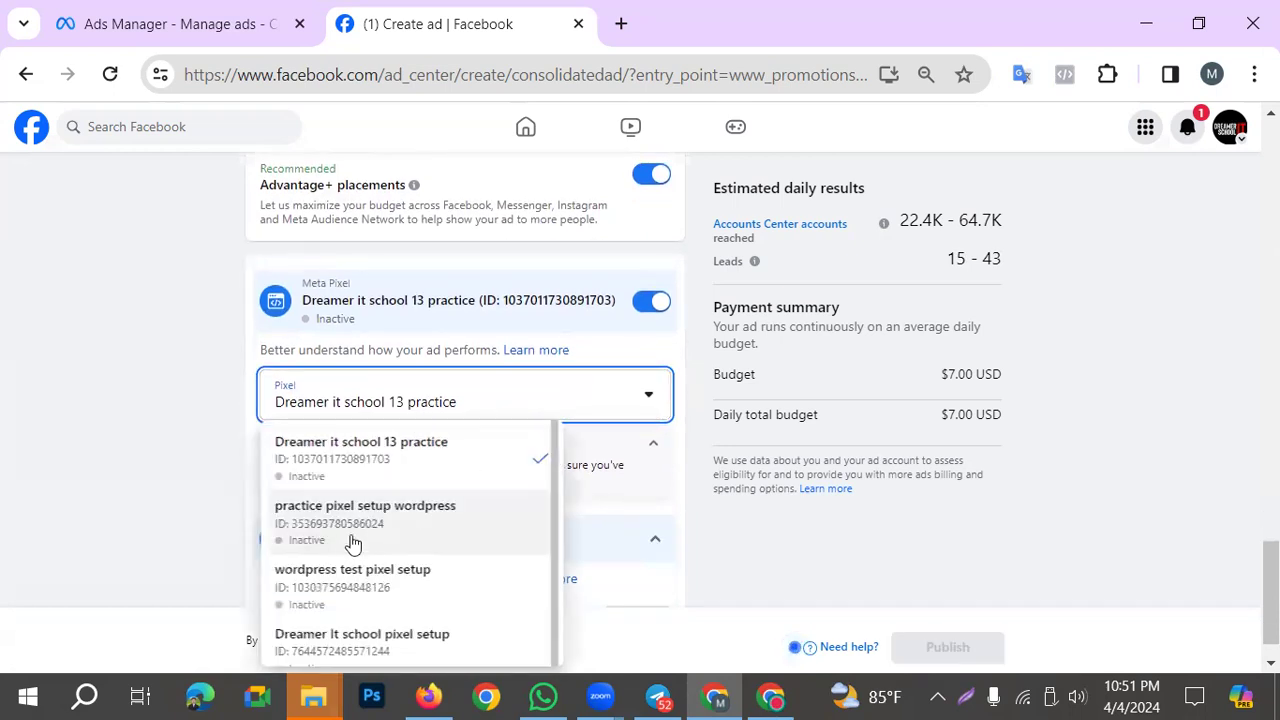
{"action": "scroll", "coordinate": [360, 442], "scroll_direction": "down", "scroll_amount": 1}
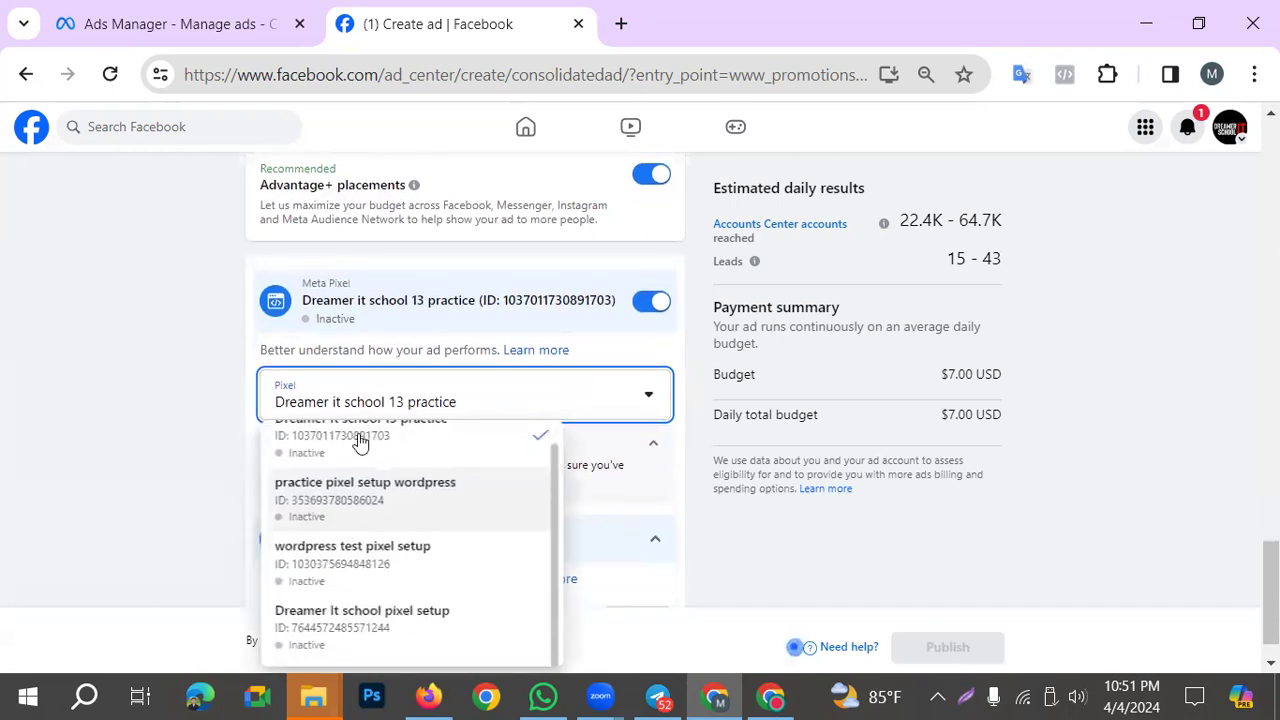
{"action": "left_click", "coordinate": [329, 494]}
{"action": "scroll", "coordinate": [421, 530], "scroll_direction": "down", "scroll_amount": 1}
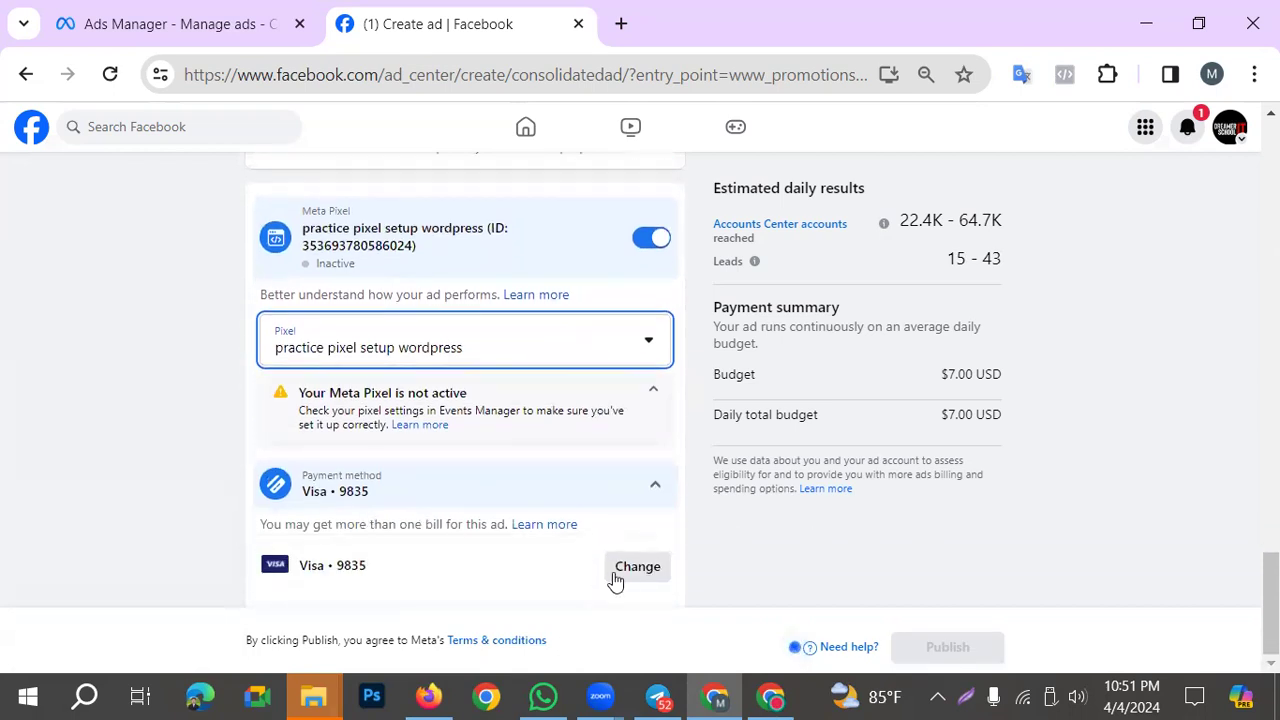
Return to the ad creative section and collapse the notice about the required form
{"action": "scroll", "coordinate": [711, 563], "scroll_direction": "up", "scroll_amount": 3}
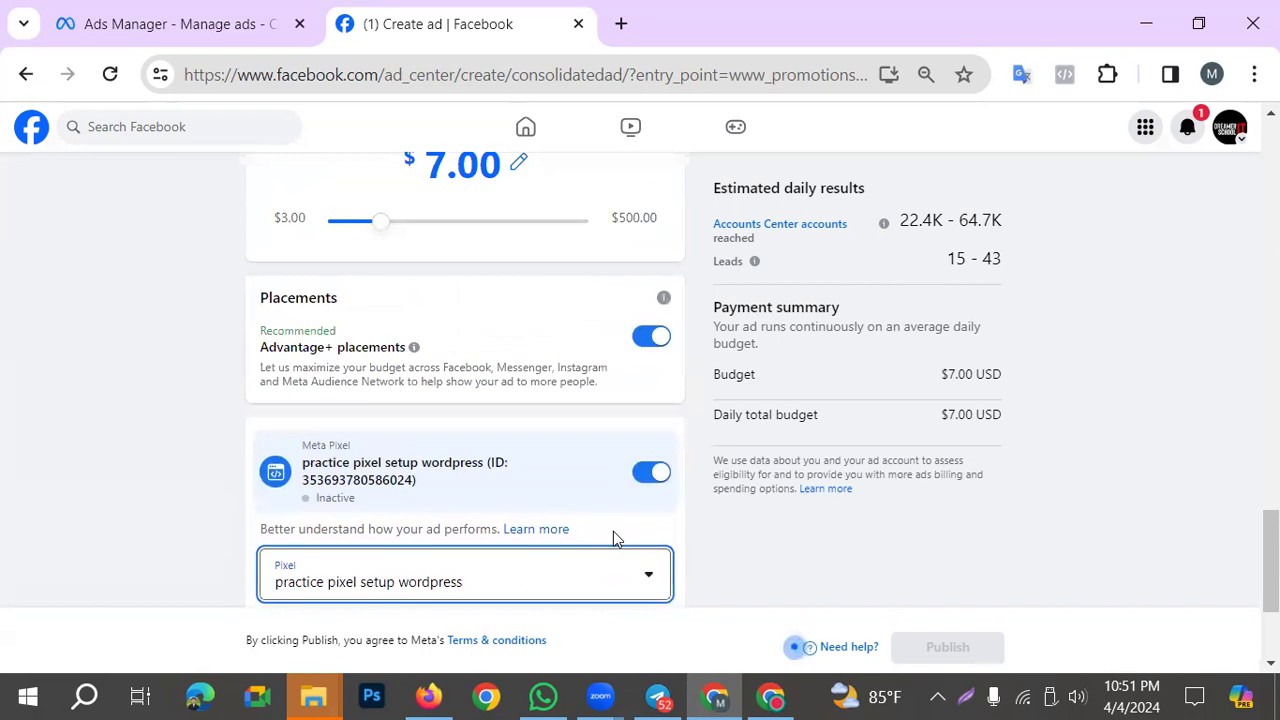
{"action": "scroll", "coordinate": [613, 538], "scroll_direction": "up", "scroll_amount": 10}
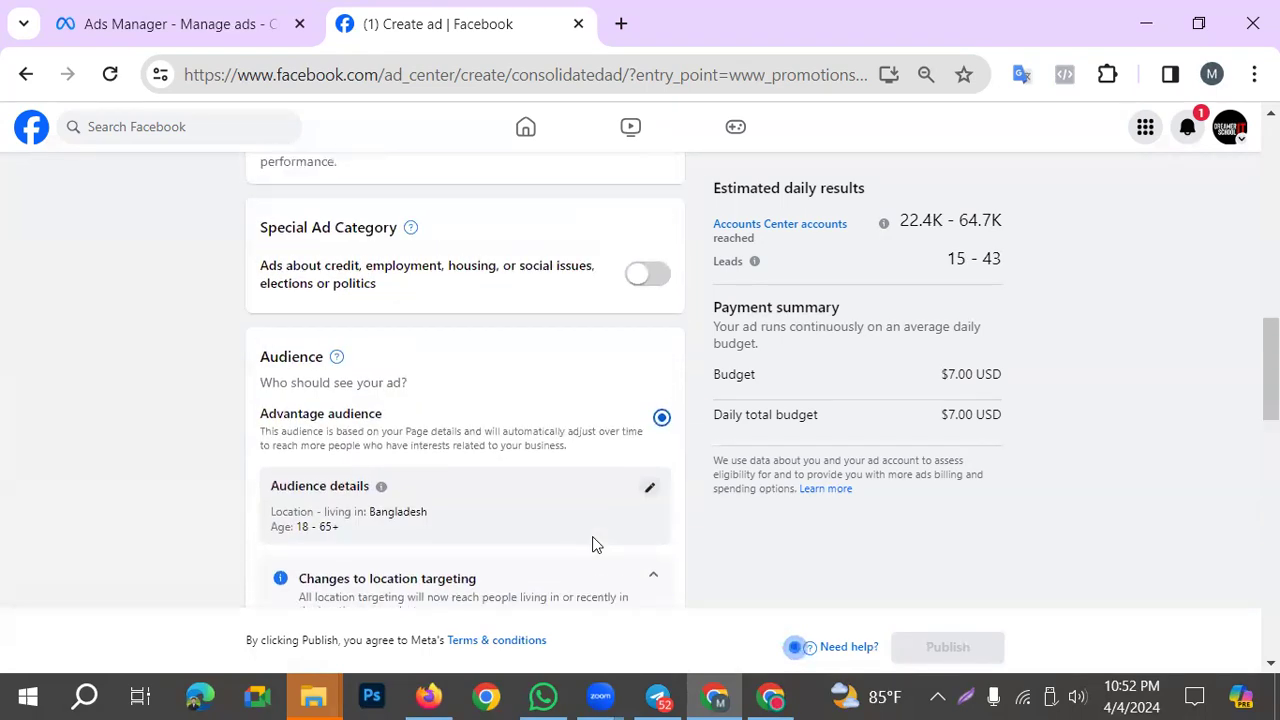
{"action": "scroll", "coordinate": [600, 540], "scroll_direction": "up", "scroll_amount": 10}
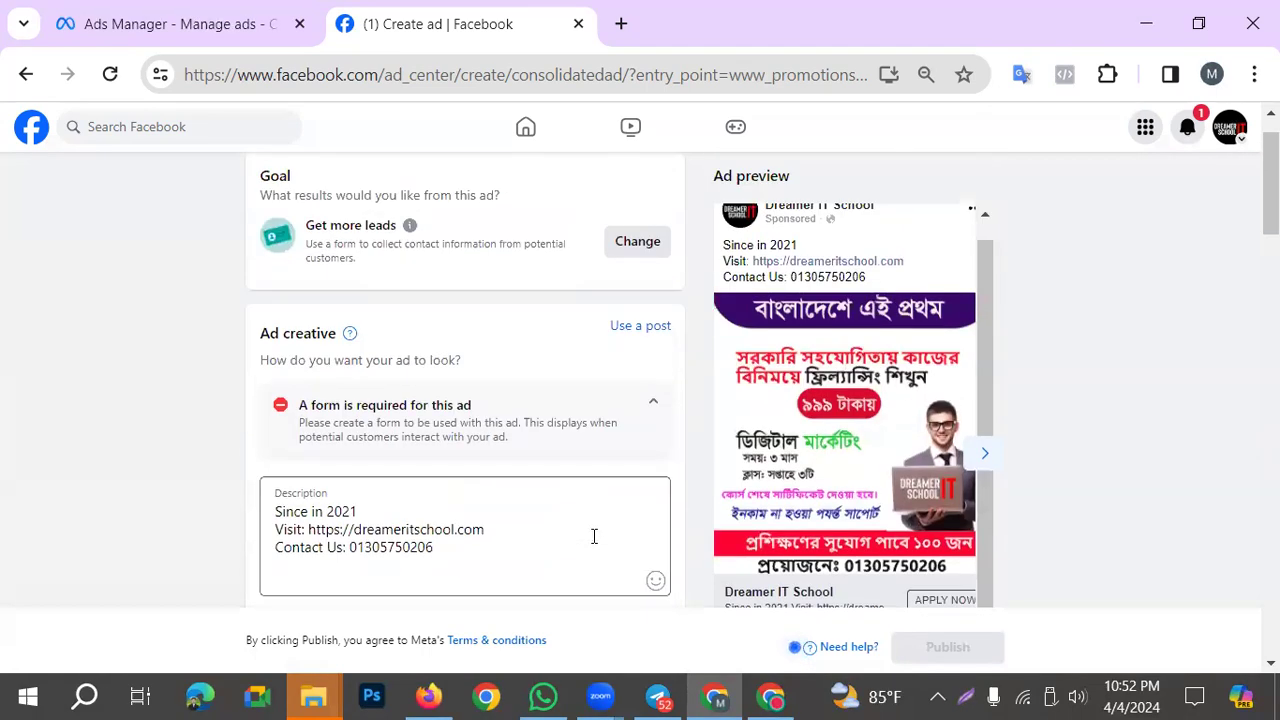
{"action": "scroll", "coordinate": [594, 537], "scroll_direction": "up", "scroll_amount": 1}
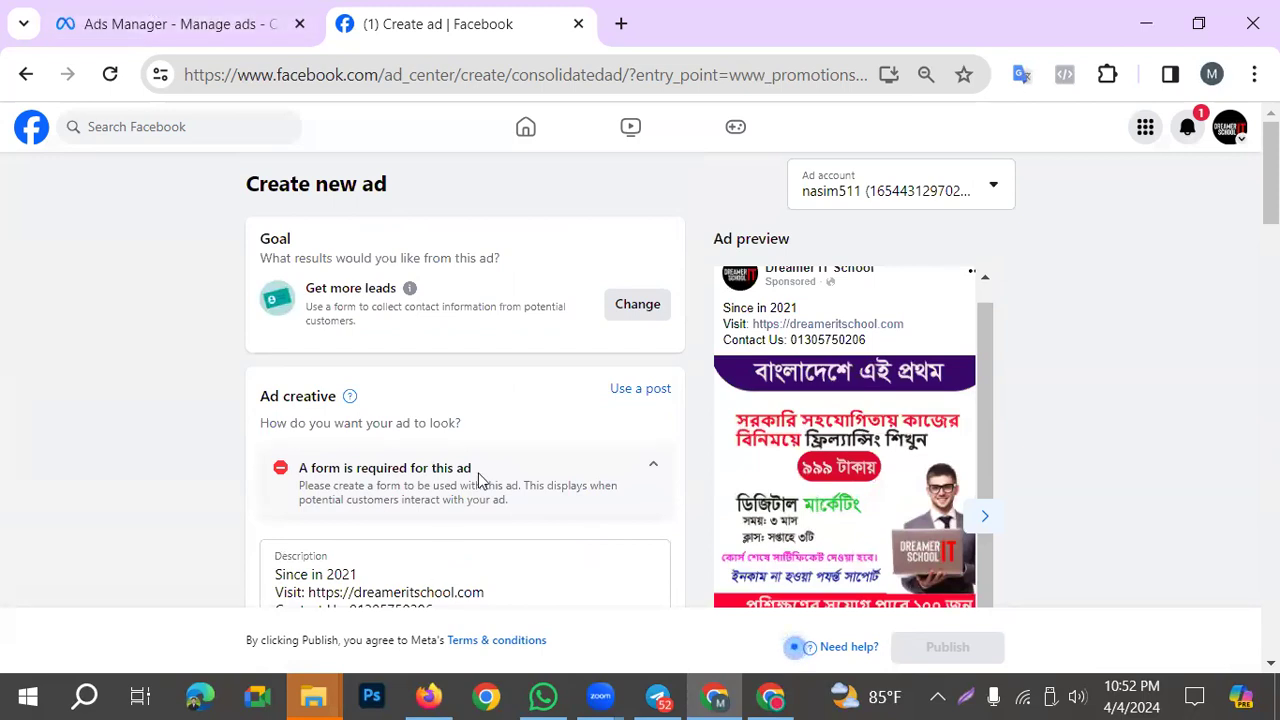
{"action": "left_click", "coordinate": [645, 470]}
{"action": "scroll", "coordinate": [600, 495], "scroll_direction": "down", "scroll_amount": 2}
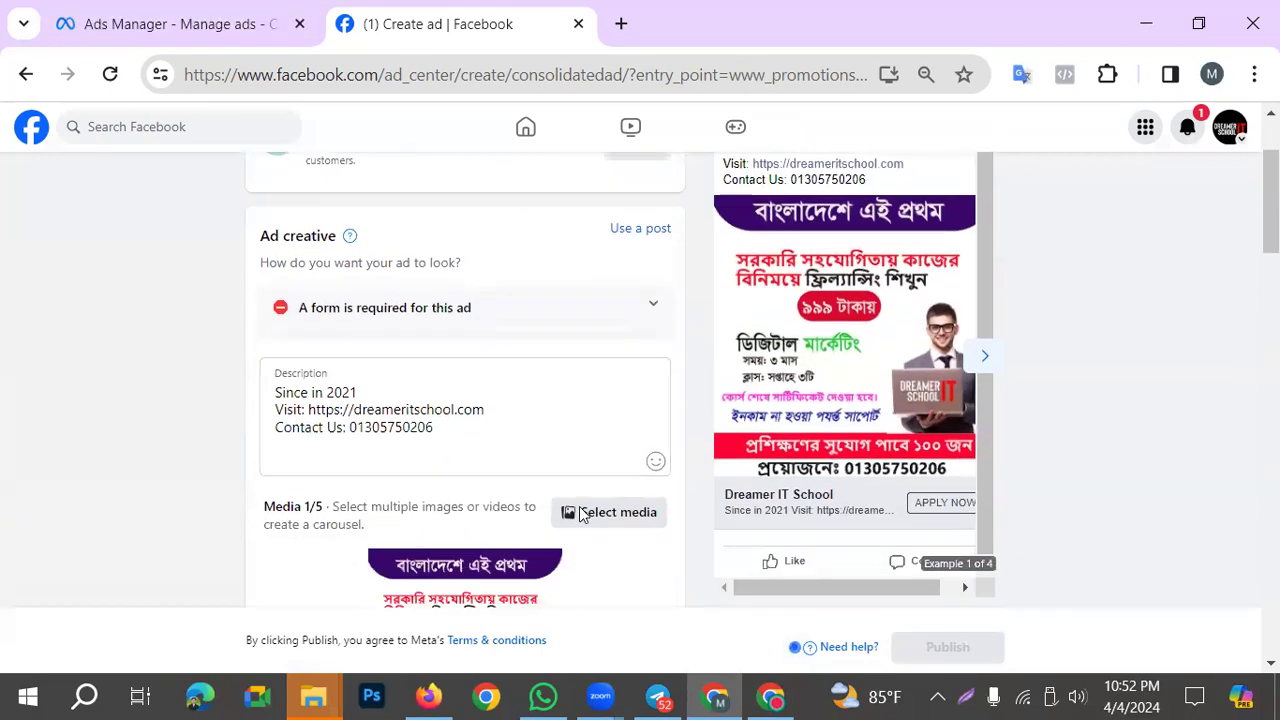
{"action": "scroll", "coordinate": [581, 513], "scroll_direction": "down", "scroll_amount": 6}
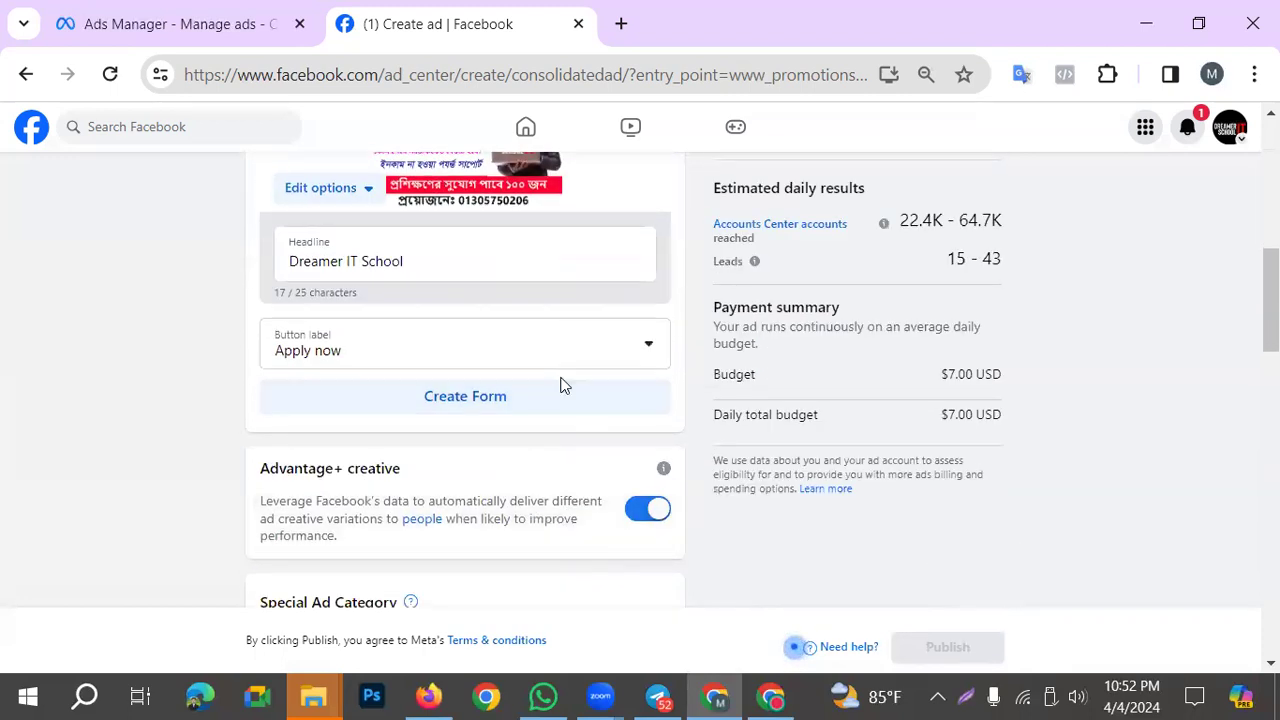
Start a new contact form for the ad and enable the customized form text option, keeping the suggested form name
{"action": "left_click", "coordinate": [566, 405]}
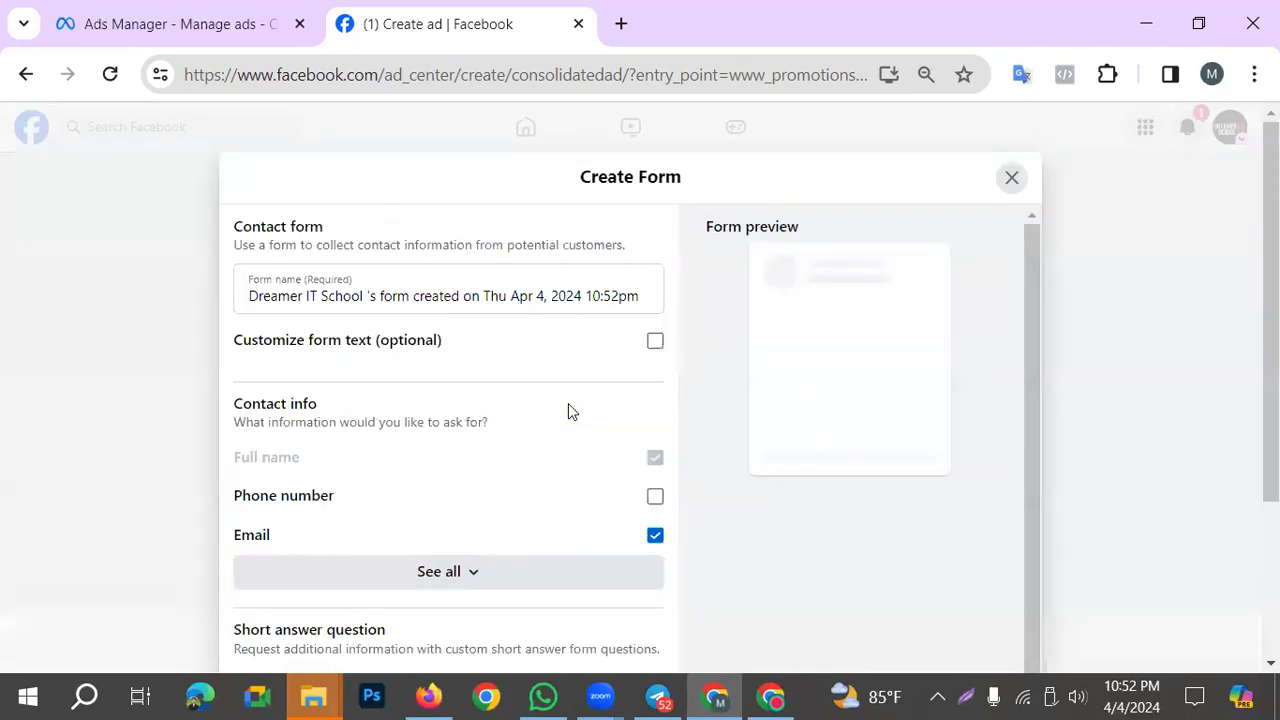
{"action": "left_click", "coordinate": [517, 295]}
{"action": "left_click", "coordinate": [495, 349]}
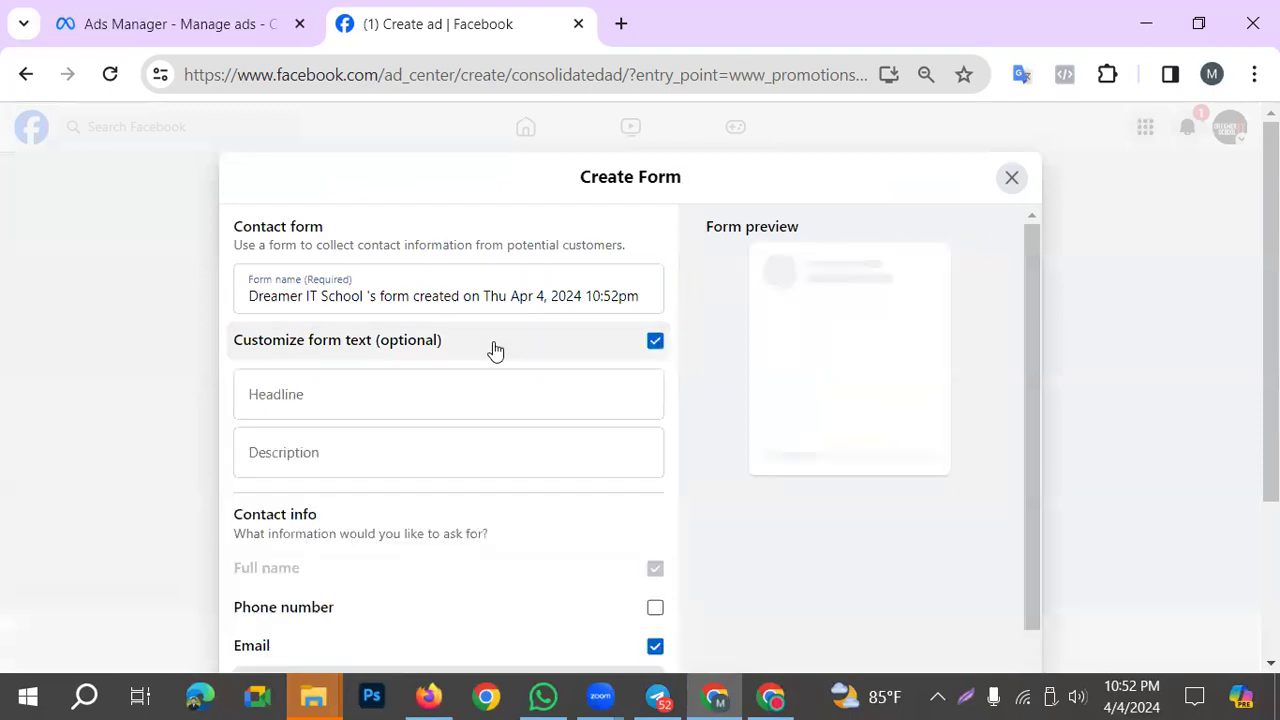
{"action": "left_click", "coordinate": [490, 292]}
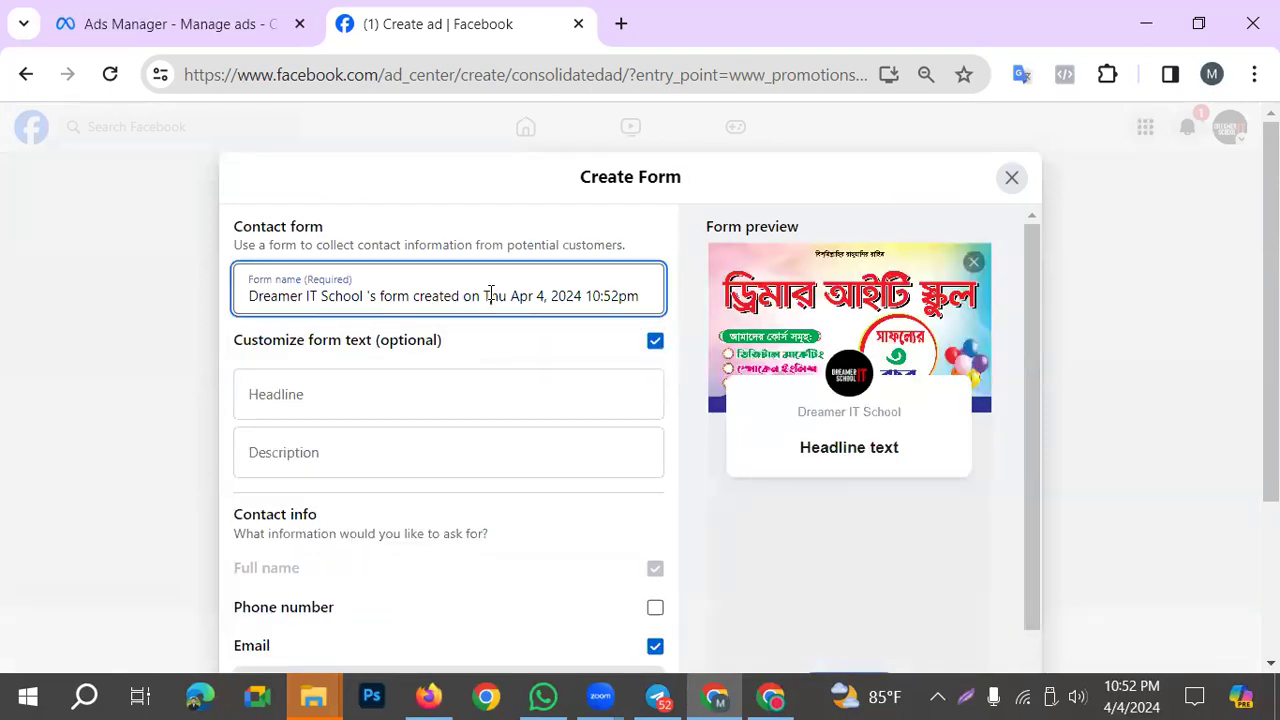
Have the contact form also ask for the phone number and street address
{"action": "scroll", "coordinate": [630, 495], "scroll_direction": "down", "scroll_amount": 2}
{"action": "left_click", "coordinate": [655, 489]}
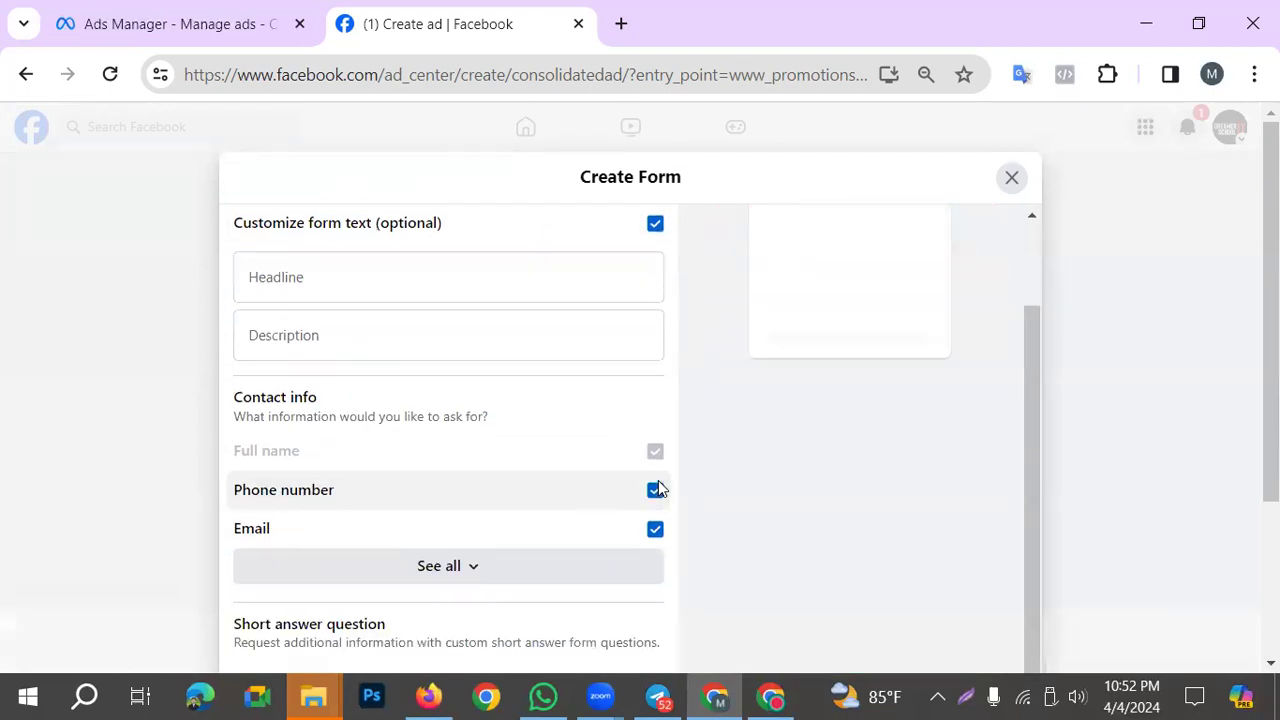
{"action": "left_click", "coordinate": [580, 567]}
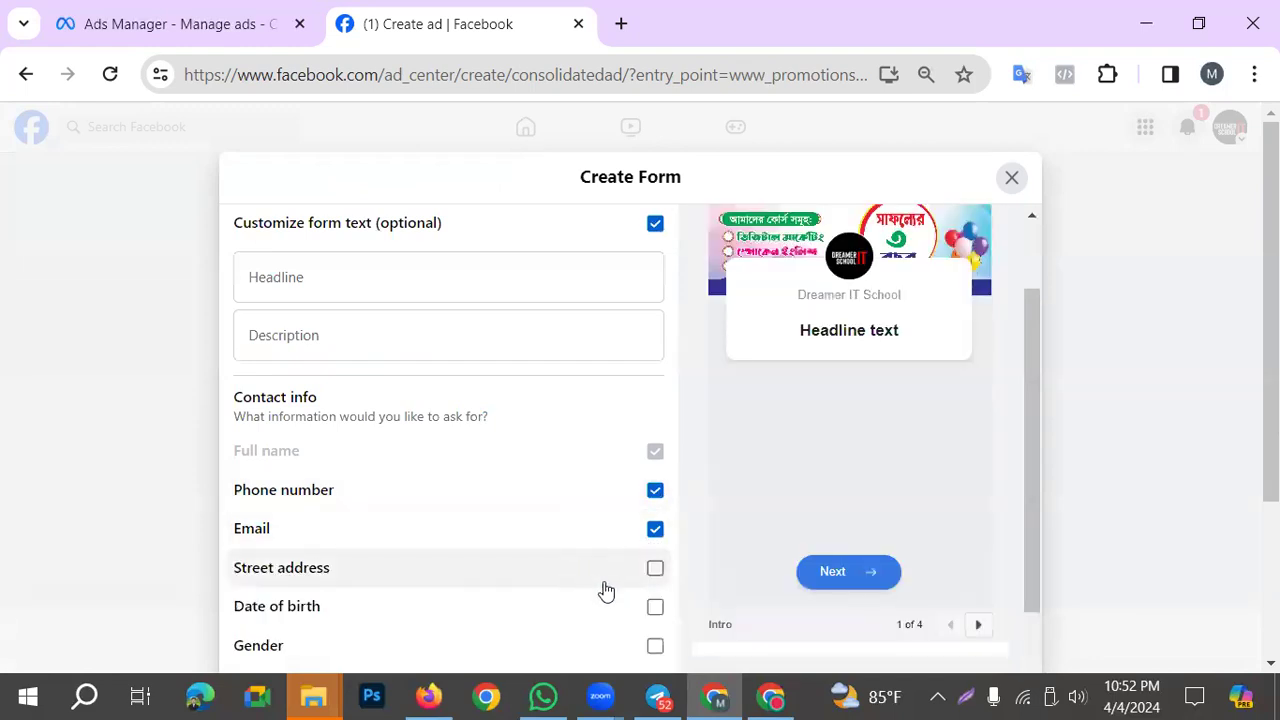
{"action": "left_click", "coordinate": [651, 573]}
Page through the form preview to the privacy review, create the form and return to the ad creative section
{"action": "scroll", "coordinate": [1035, 648], "scroll_direction": "down", "scroll_amount": 1}
{"action": "left_click", "coordinate": [979, 512]}
{"action": "left_click", "coordinate": [979, 512]}
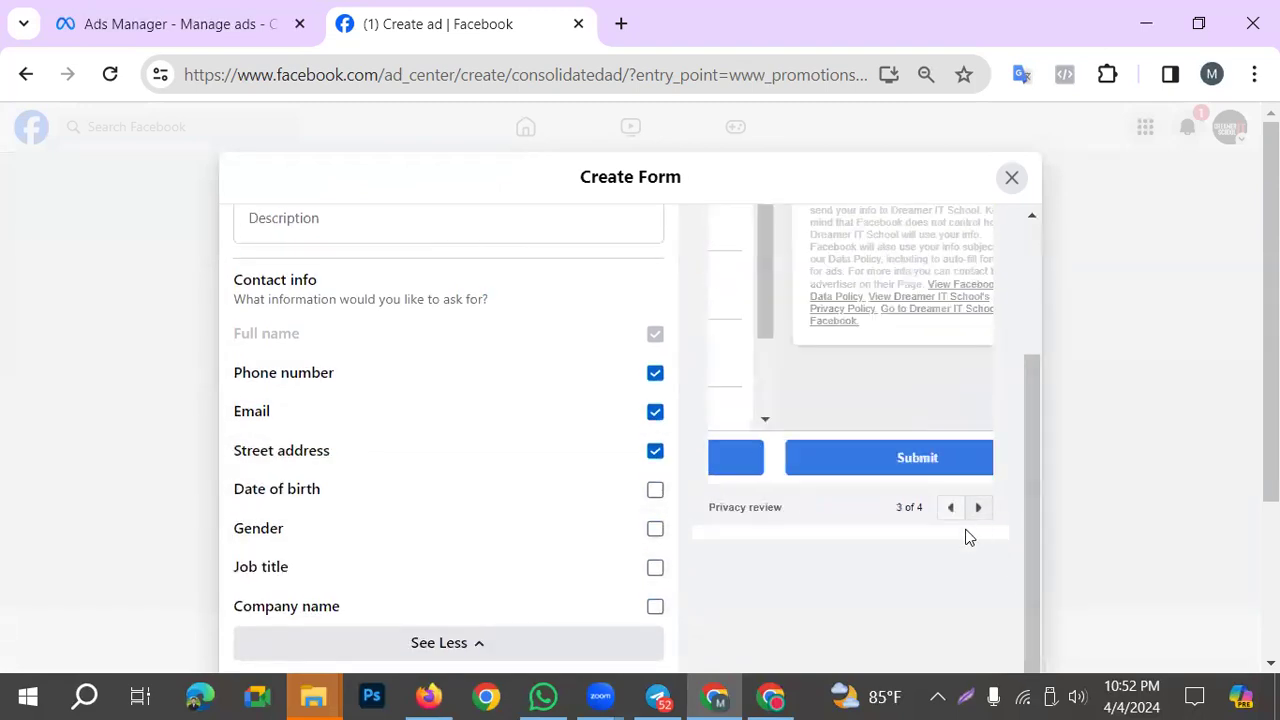
{"action": "scroll", "coordinate": [926, 555], "scroll_direction": "up", "scroll_amount": 1}
{"action": "scroll", "coordinate": [926, 551], "scroll_direction": "down", "scroll_amount": 5}
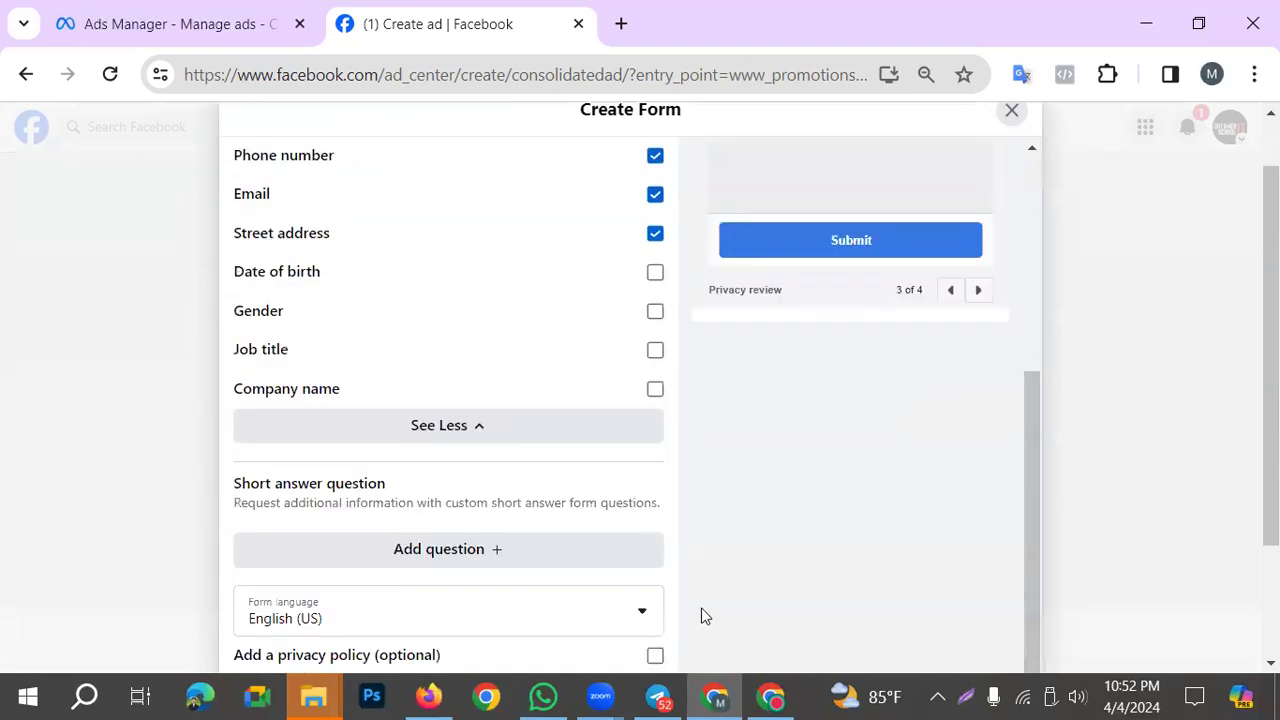
{"action": "left_click", "coordinate": [1008, 595]}
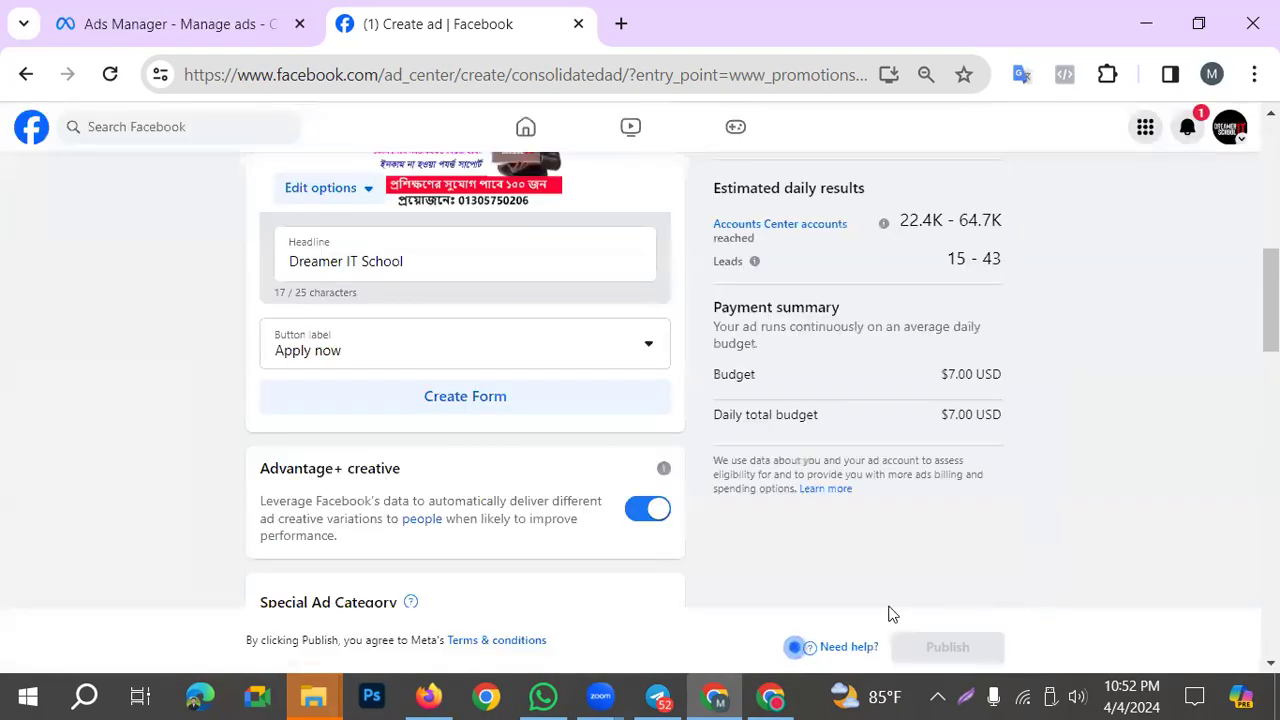
{"action": "scroll", "coordinate": [875, 600], "scroll_direction": "up", "scroll_amount": 6}
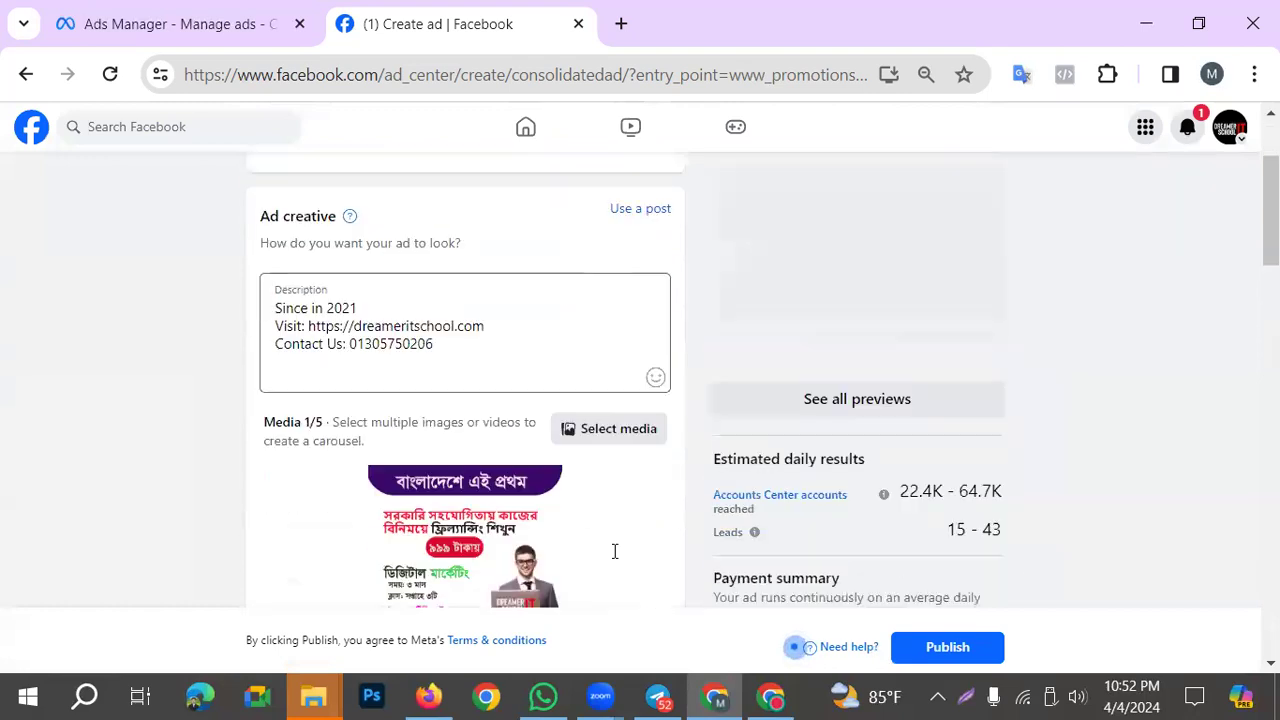
Change the ad's goal to Get more messages
{"action": "scroll", "coordinate": [870, 530], "scroll_direction": "down", "scroll_amount": 10}
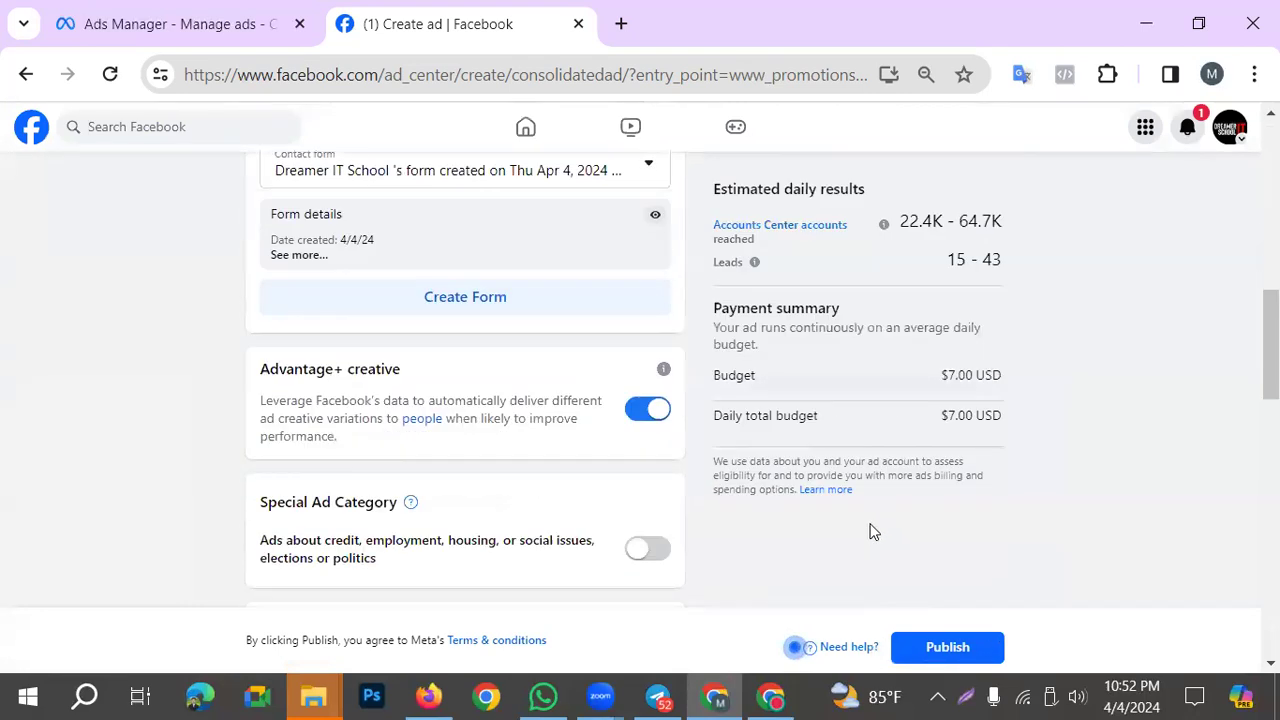
{"action": "scroll", "coordinate": [855, 558], "scroll_direction": "down", "scroll_amount": 6}
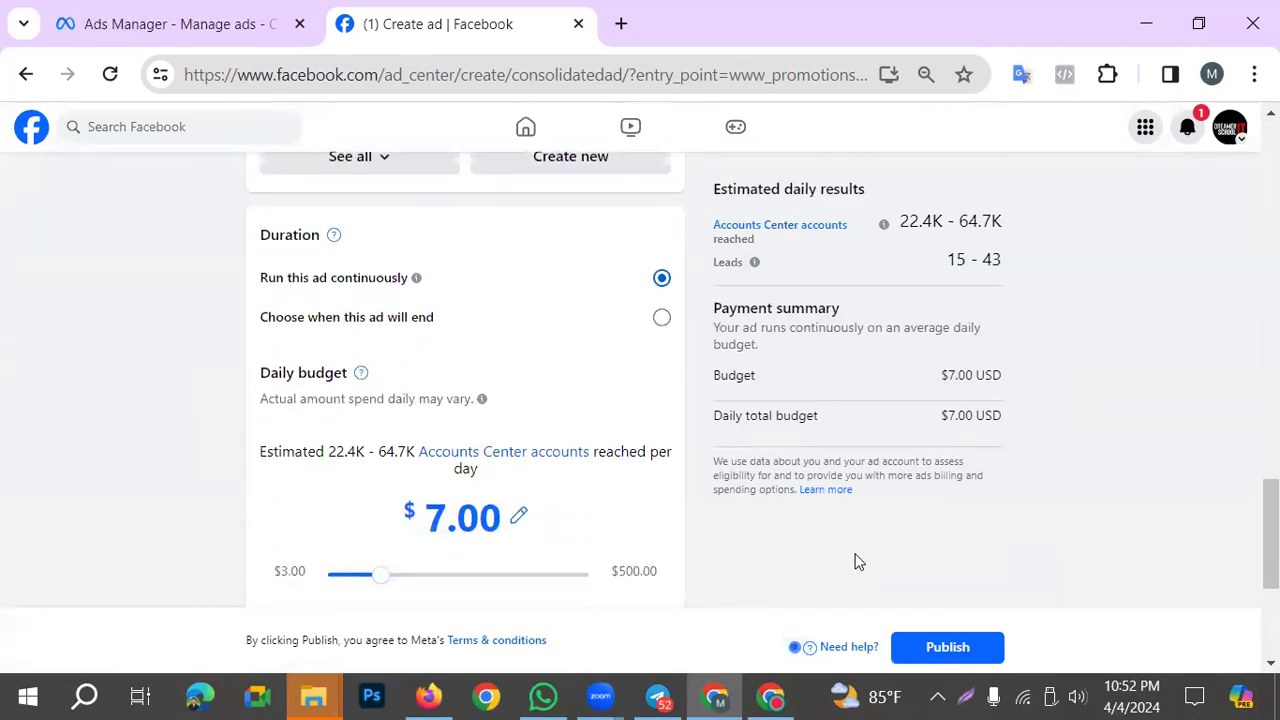
{"action": "scroll", "coordinate": [922, 546], "scroll_direction": "down", "scroll_amount": 1}
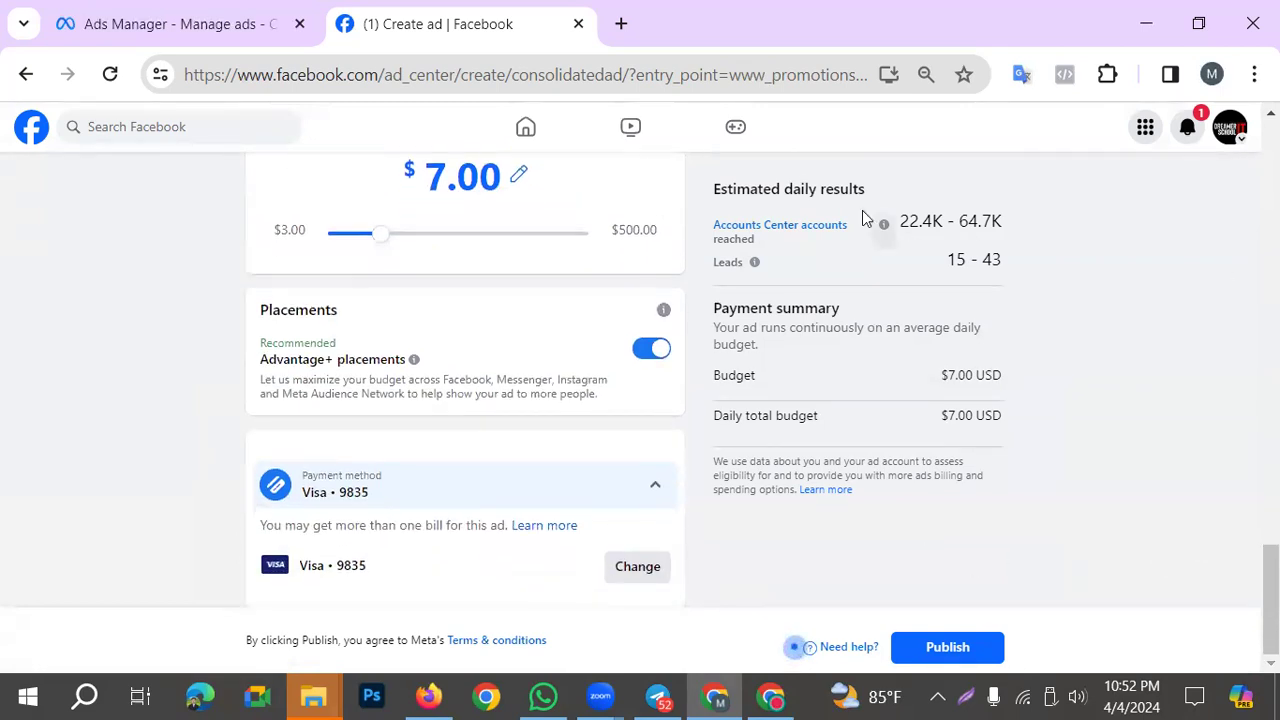
{"action": "scroll", "coordinate": [651, 257], "scroll_direction": "up", "scroll_amount": 15}
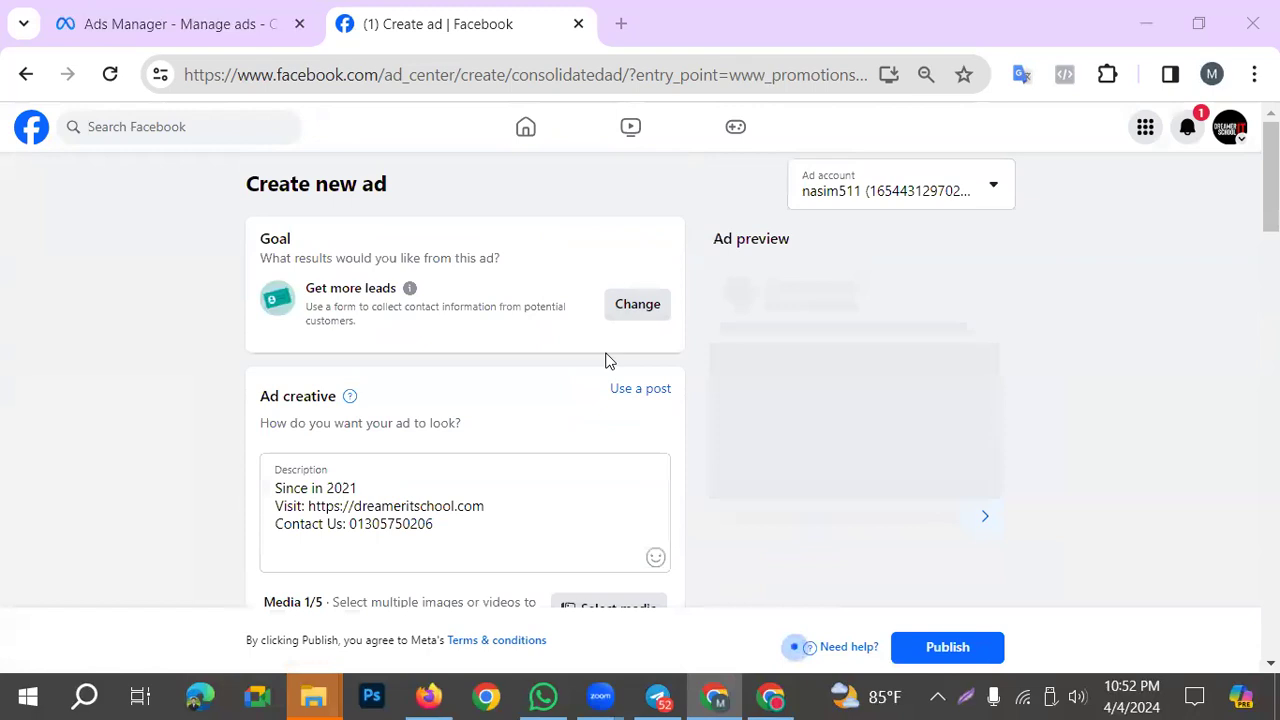
{"action": "left_click", "coordinate": [638, 308]}
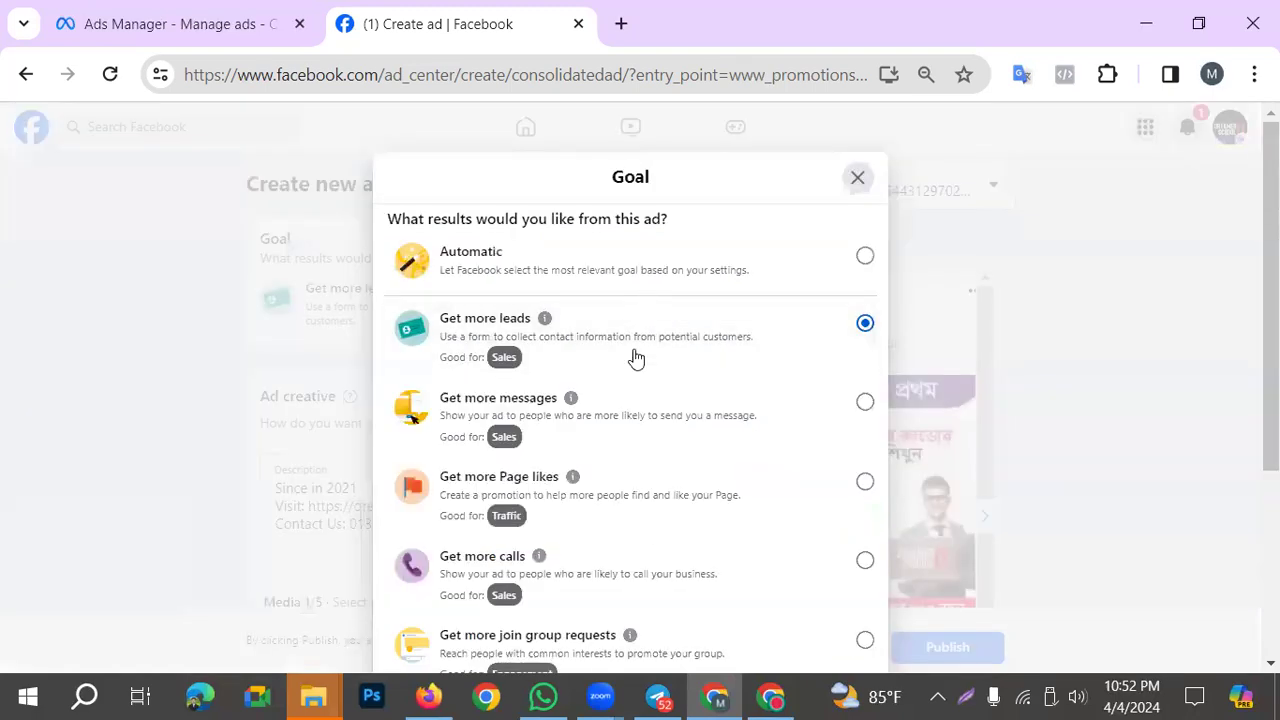
{"action": "left_click", "coordinate": [660, 413]}
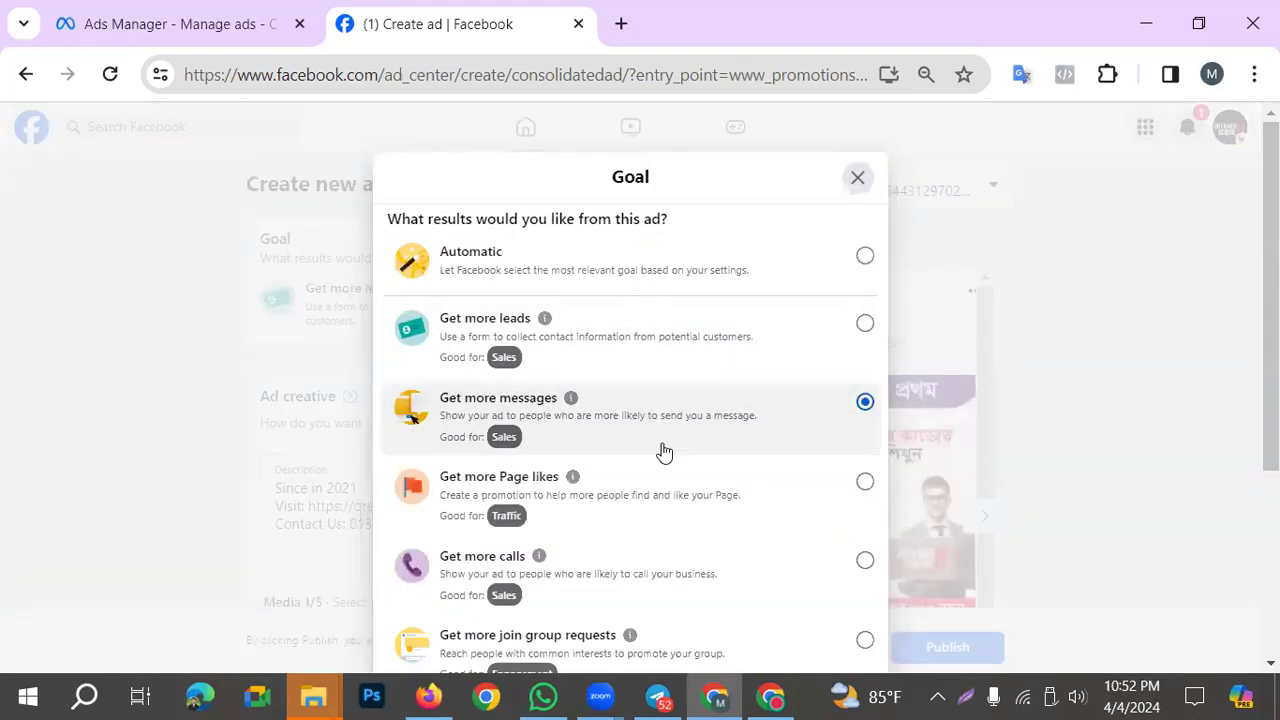
{"action": "left_click", "coordinate": [865, 612]}
Examine the message ad's creative, estimated daily results and the call-to-action button in the ad preview
{"action": "scroll", "coordinate": [595, 555], "scroll_direction": "down", "scroll_amount": 3}
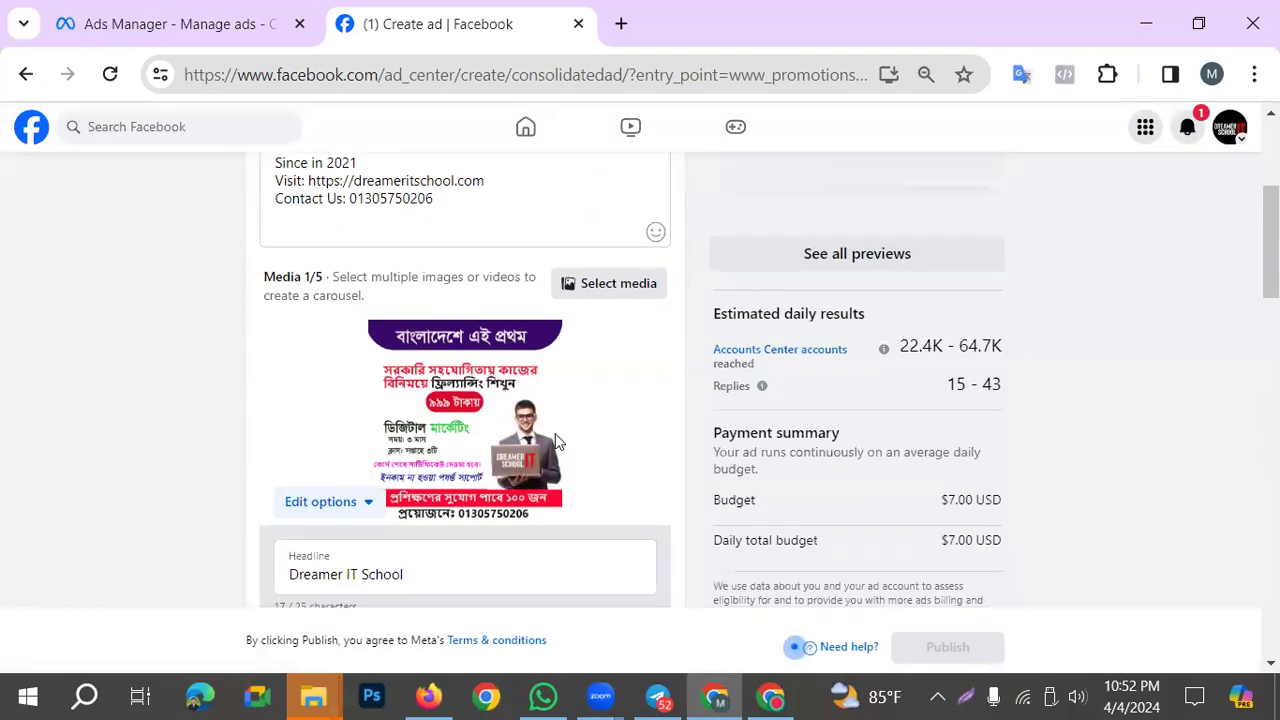
{"action": "scroll", "coordinate": [558, 443], "scroll_direction": "down", "scroll_amount": 2}
{"action": "scroll", "coordinate": [557, 374], "scroll_direction": "down", "scroll_amount": 2}
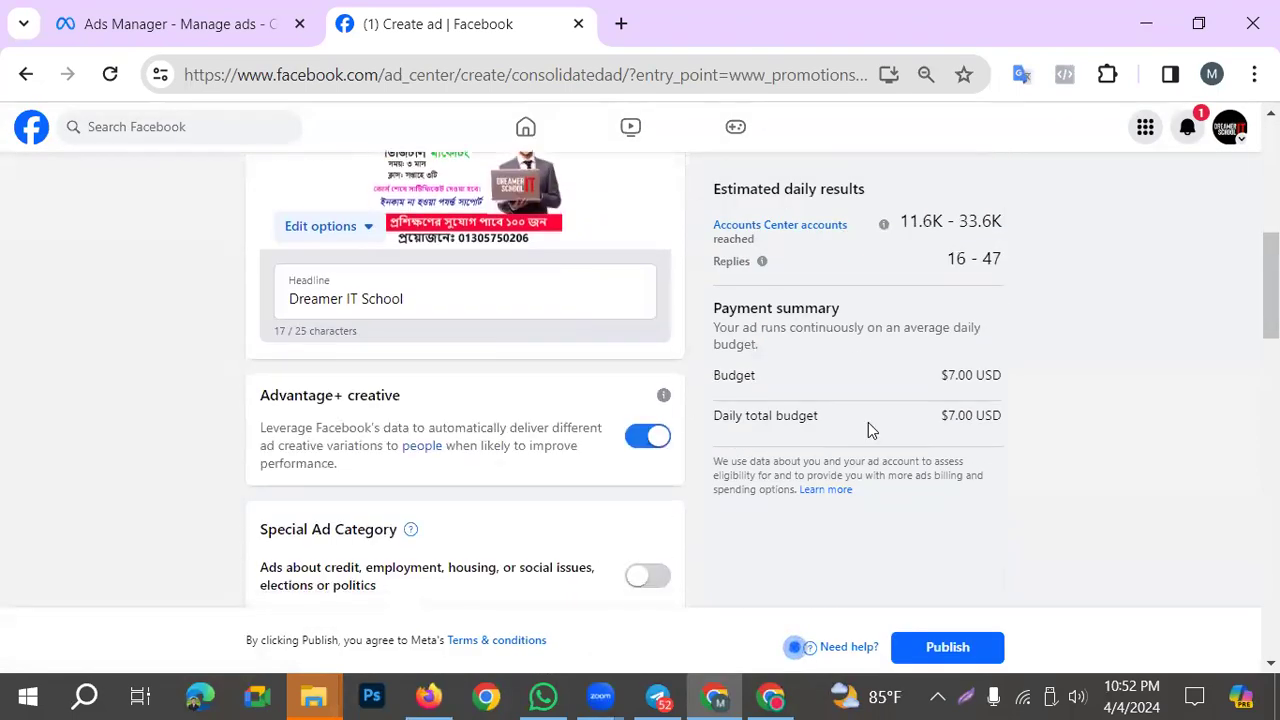
{"action": "scroll", "coordinate": [868, 422], "scroll_direction": "down", "scroll_amount": 1}
{"action": "scroll", "coordinate": [852, 437], "scroll_direction": "up", "scroll_amount": 5}
{"action": "scroll", "coordinate": [851, 429], "scroll_direction": "down", "scroll_amount": 2}
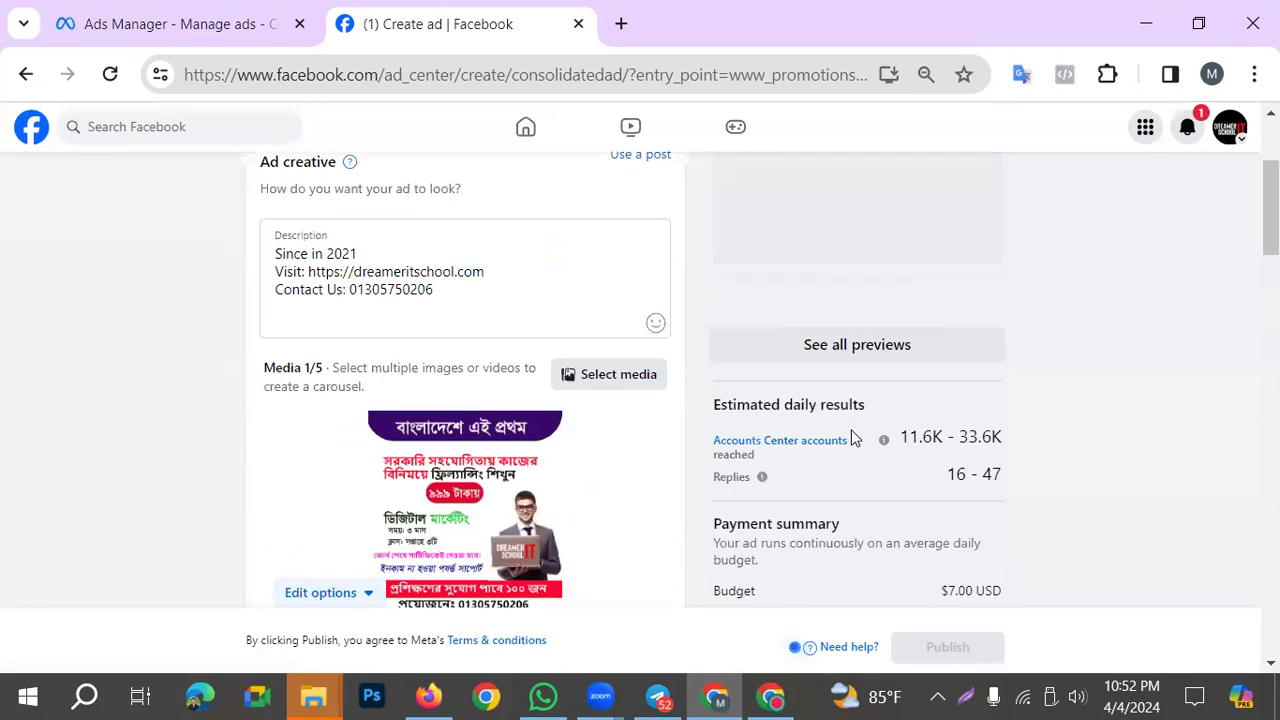
{"action": "scroll", "coordinate": [851, 431], "scroll_direction": "up", "scroll_amount": 2}
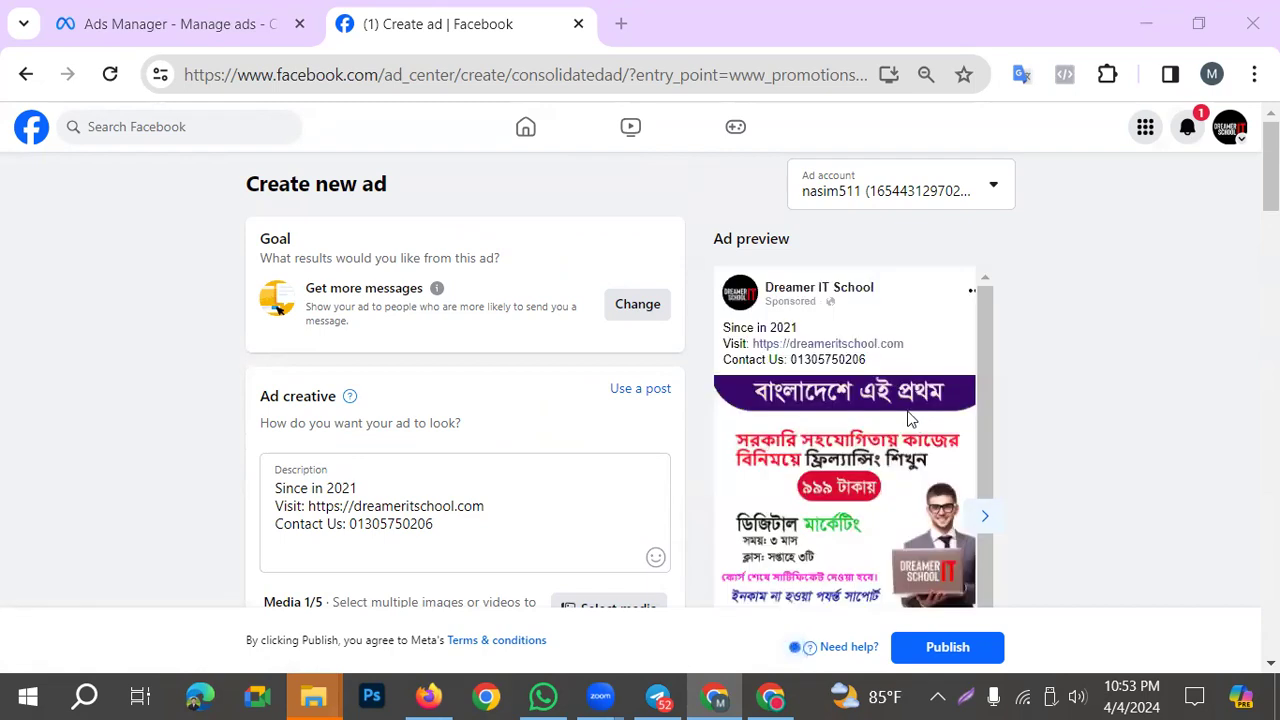
{"action": "scroll", "coordinate": [824, 318], "scroll_direction": "down", "scroll_amount": 5}
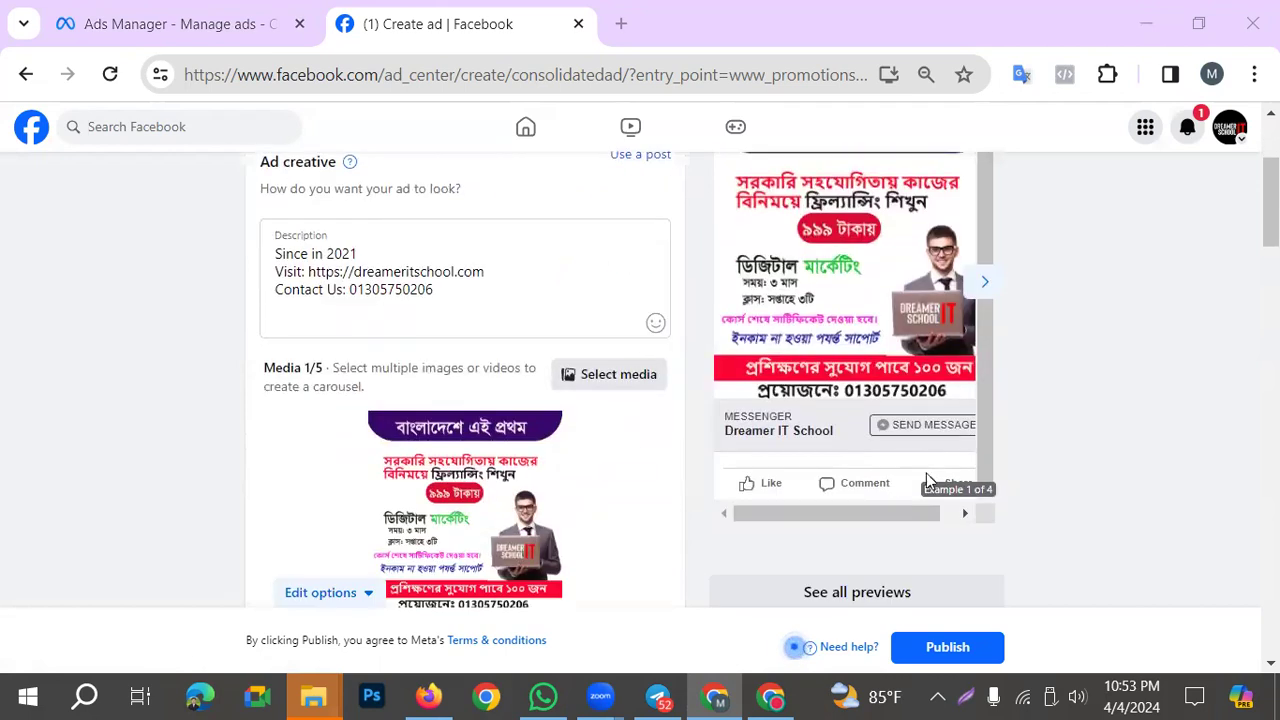
{"action": "scroll", "coordinate": [508, 410], "scroll_direction": "up", "scroll_amount": 3}
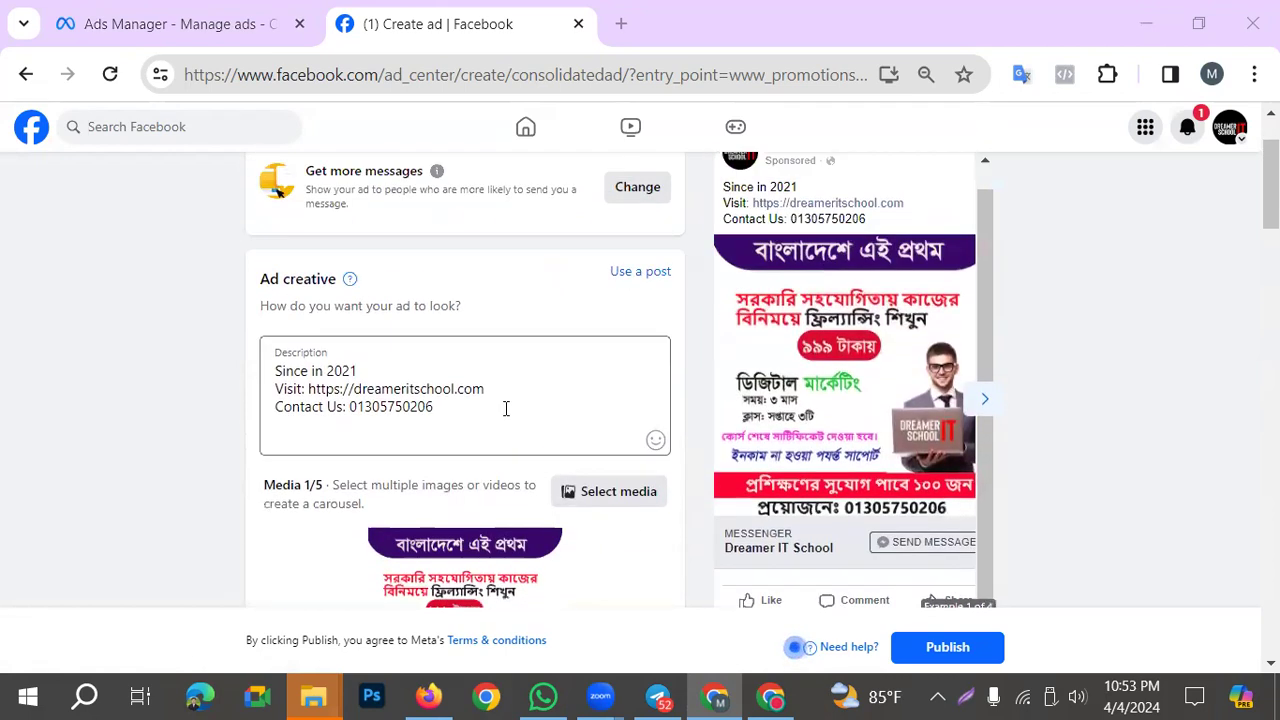
Deselect Instagram and Messenger as messaging apps so that people can contact the page only through WhatsApp
{"action": "scroll", "coordinate": [504, 412], "scroll_direction": "down", "scroll_amount": 5}
{"action": "scroll", "coordinate": [504, 410], "scroll_direction": "down", "scroll_amount": 7}
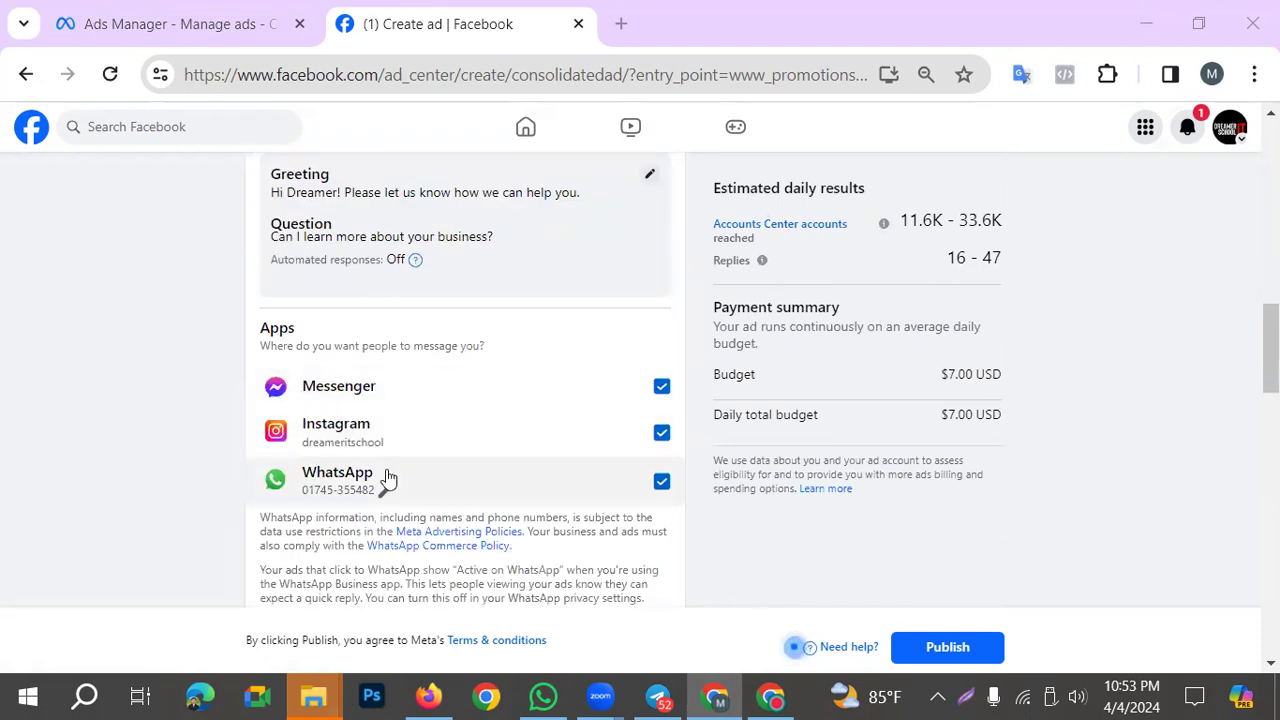
{"action": "left_click", "coordinate": [591, 443]}
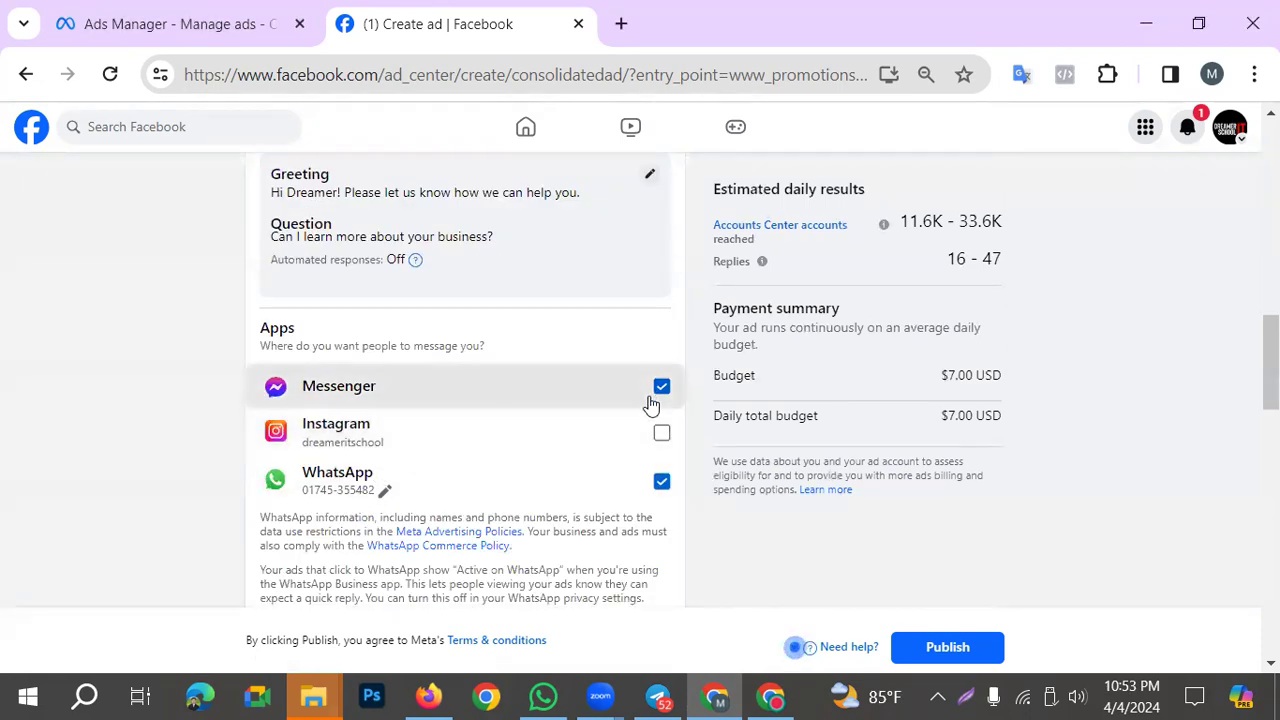
{"action": "left_click", "coordinate": [655, 396]}
{"action": "scroll", "coordinate": [854, 404], "scroll_direction": "up", "scroll_amount": 6}
{"action": "scroll", "coordinate": [842, 404], "scroll_direction": "up", "scroll_amount": 4}
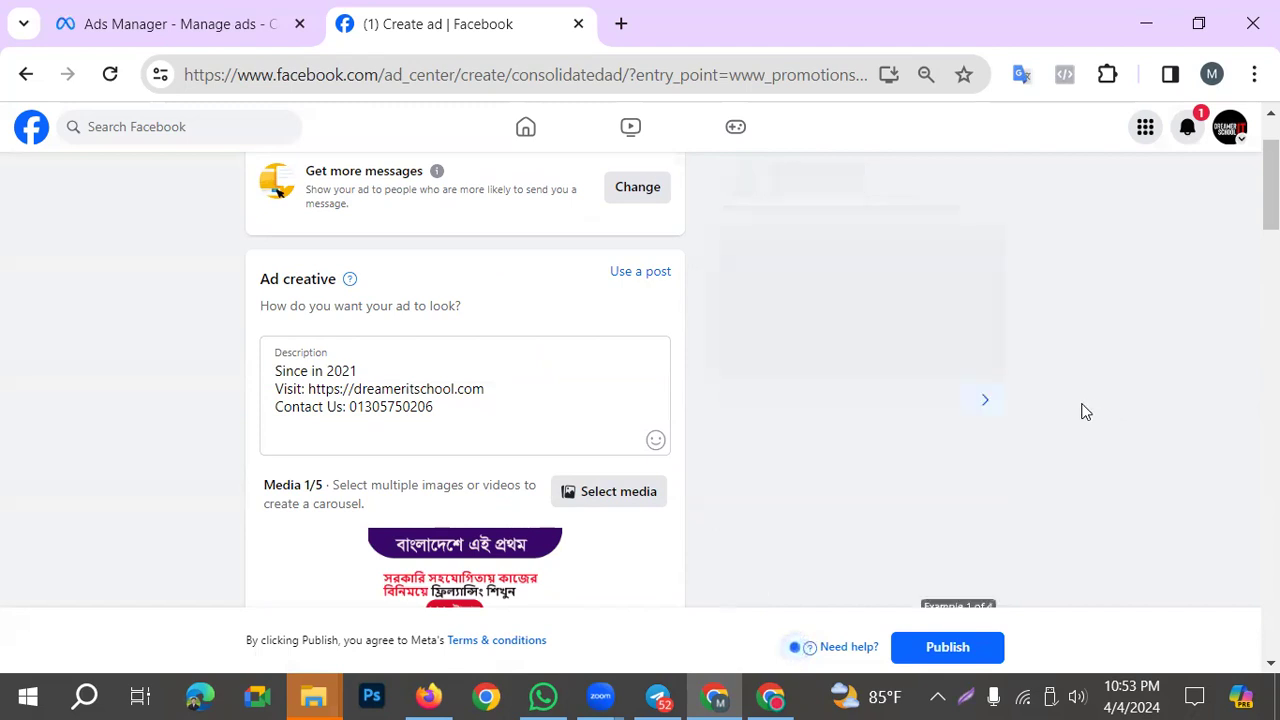
{"action": "scroll", "coordinate": [1000, 402], "scroll_direction": "up", "scroll_amount": 2}
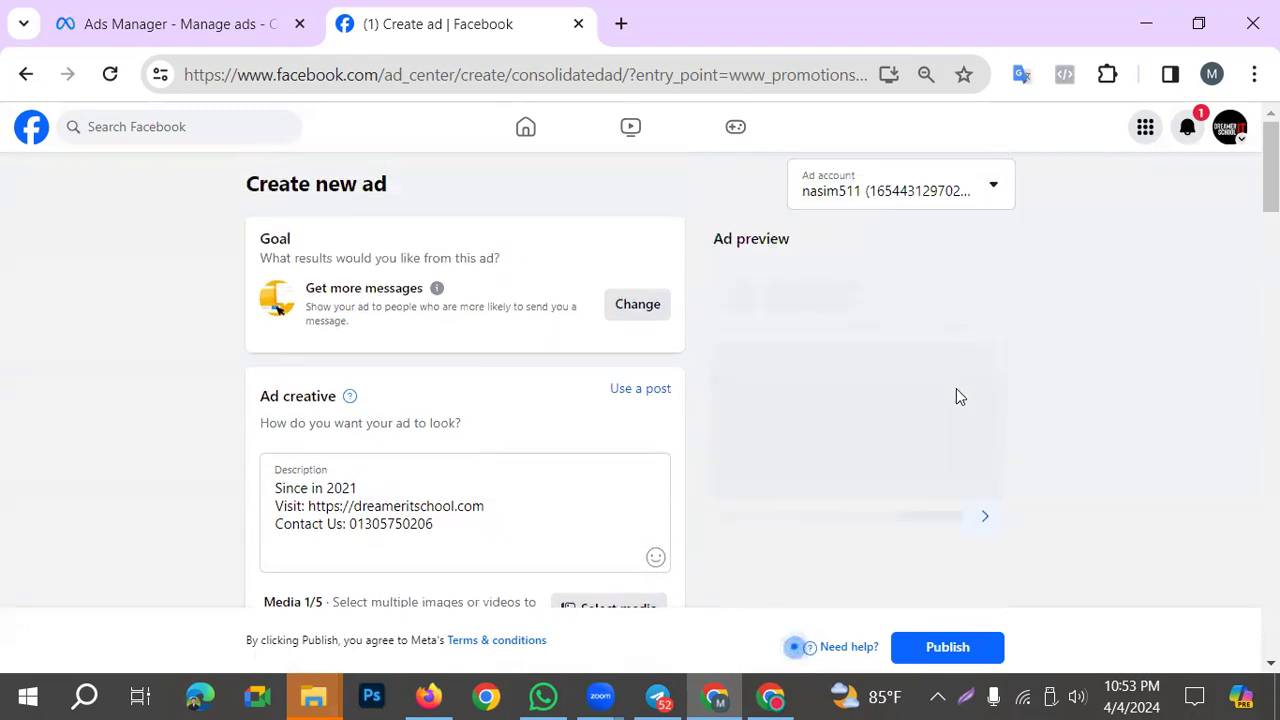
Replace the ad's headline with "100% free course"
{"action": "scroll", "coordinate": [940, 425], "scroll_direction": "down", "scroll_amount": 3}
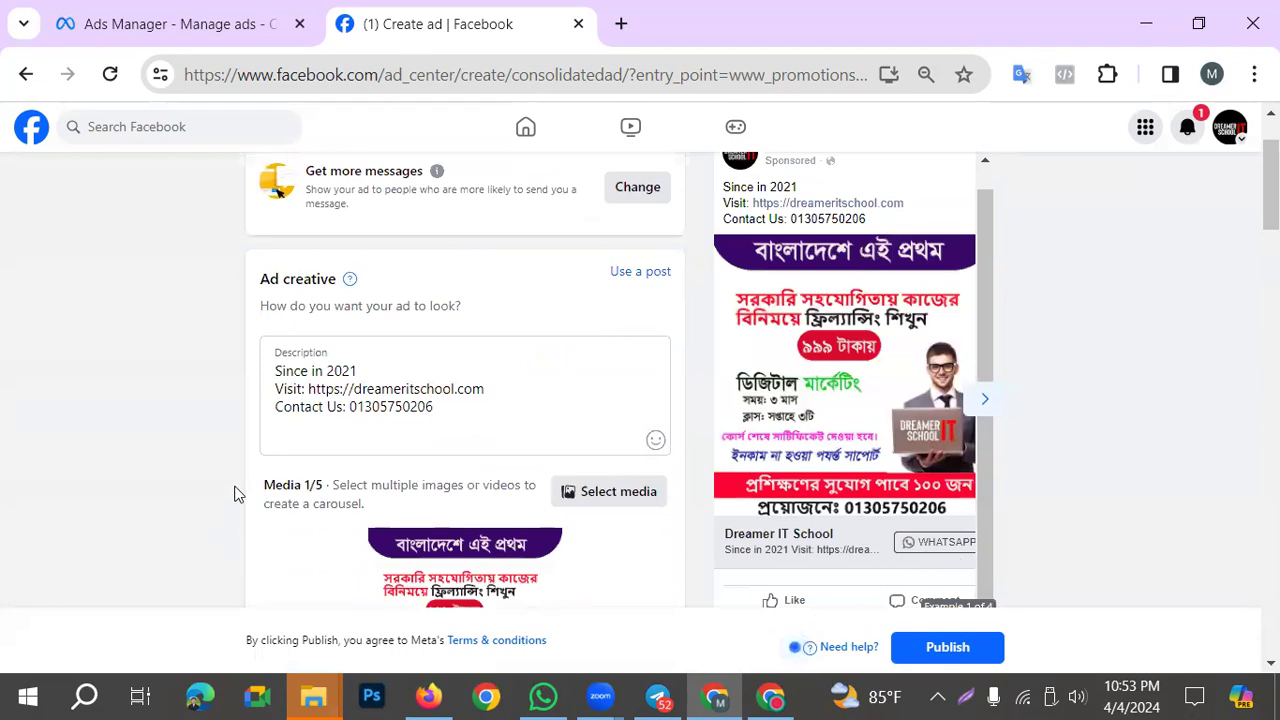
{"action": "scroll", "coordinate": [340, 423], "scroll_direction": "down", "scroll_amount": 5}
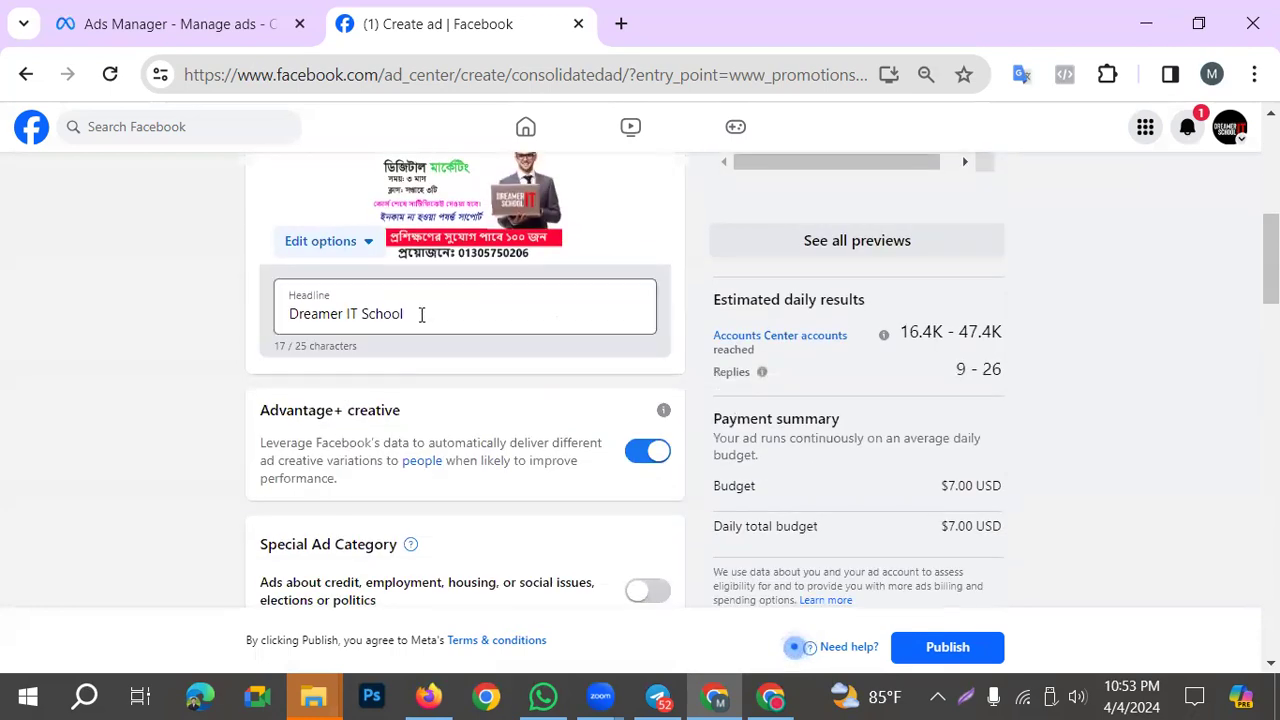
{"action": "left_click_drag", "start_coordinate": [421, 314], "coordinate": [240, 328]}
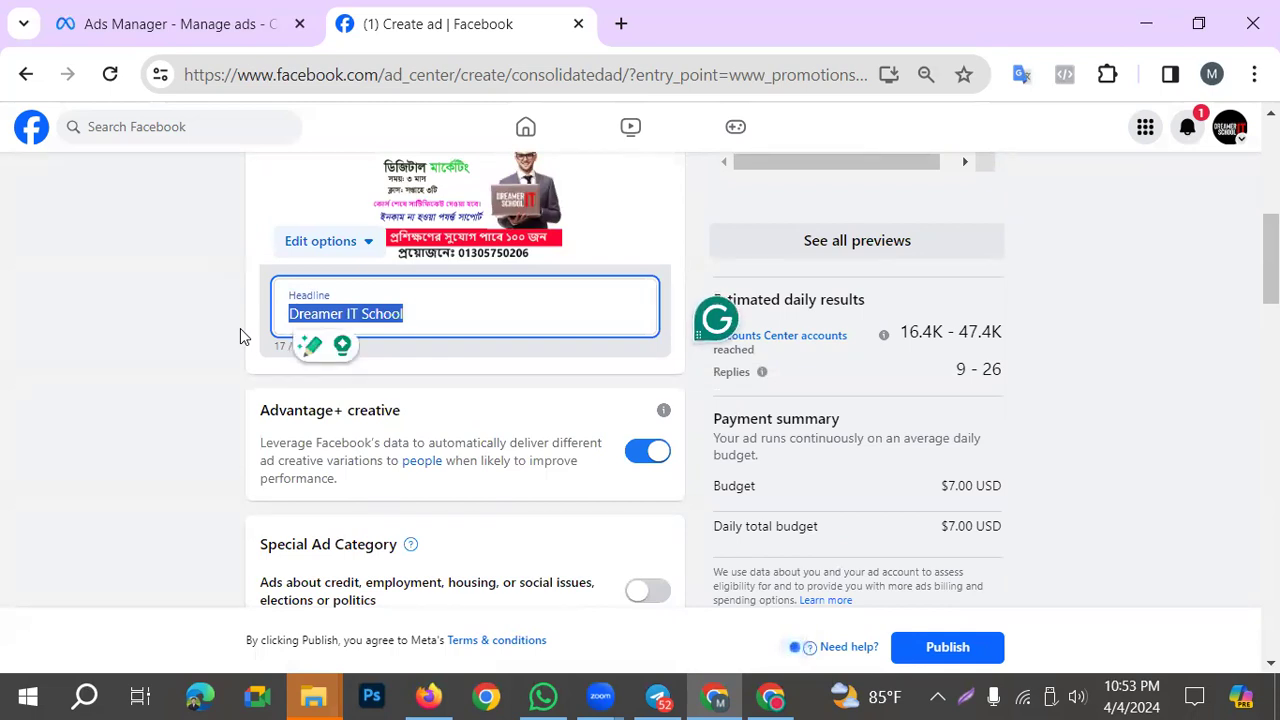
{"action": "type", "text": "100% free course"}
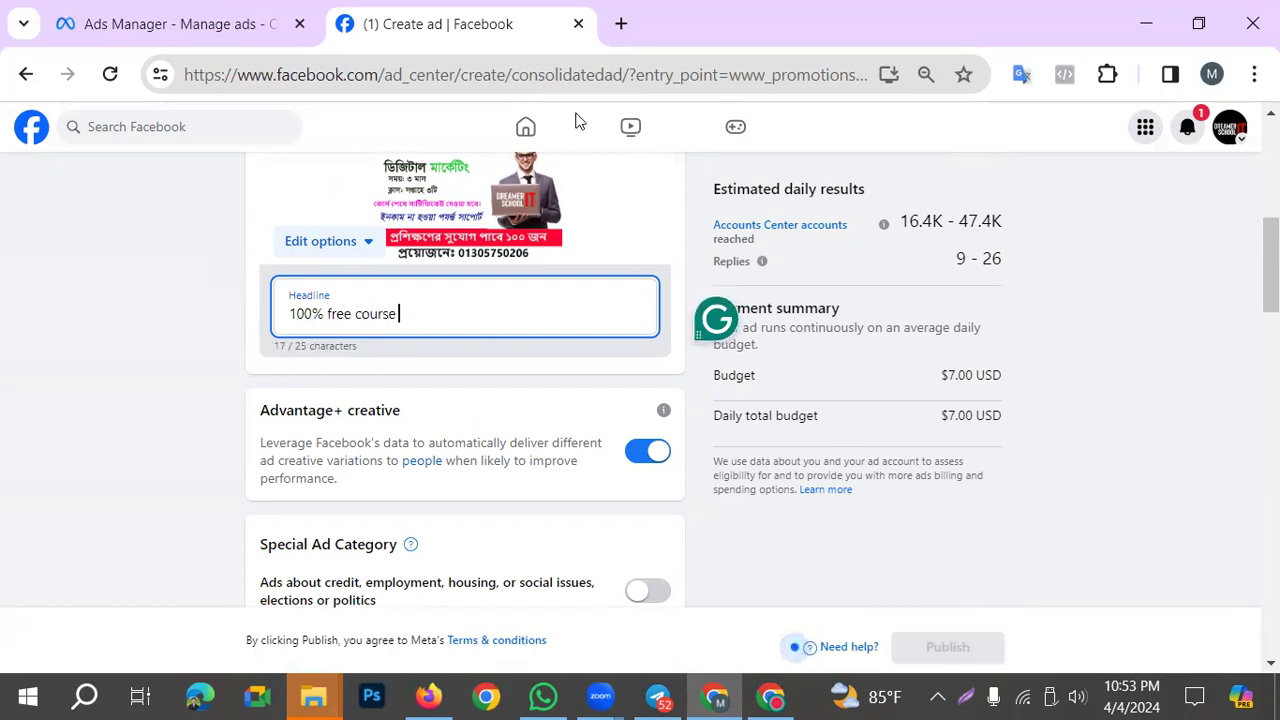
Take a screen capture and outline the headline and WhatsApp button in the ad preview with a red rectangle
{"action": "scroll", "coordinate": [713, 395], "scroll_direction": "up", "scroll_amount": 10}
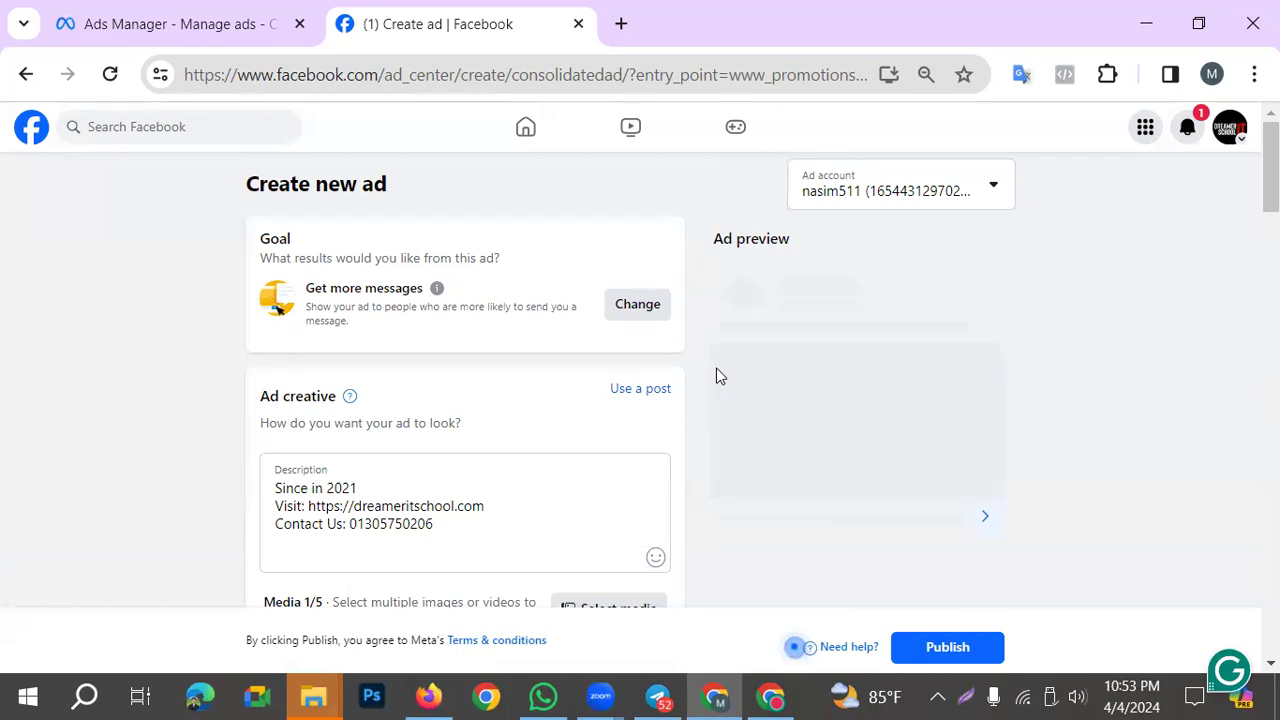
{"action": "scroll", "coordinate": [690, 380], "scroll_direction": "down", "scroll_amount": 3}
{"action": "scroll", "coordinate": [686, 381], "scroll_direction": "down", "scroll_amount": 2}
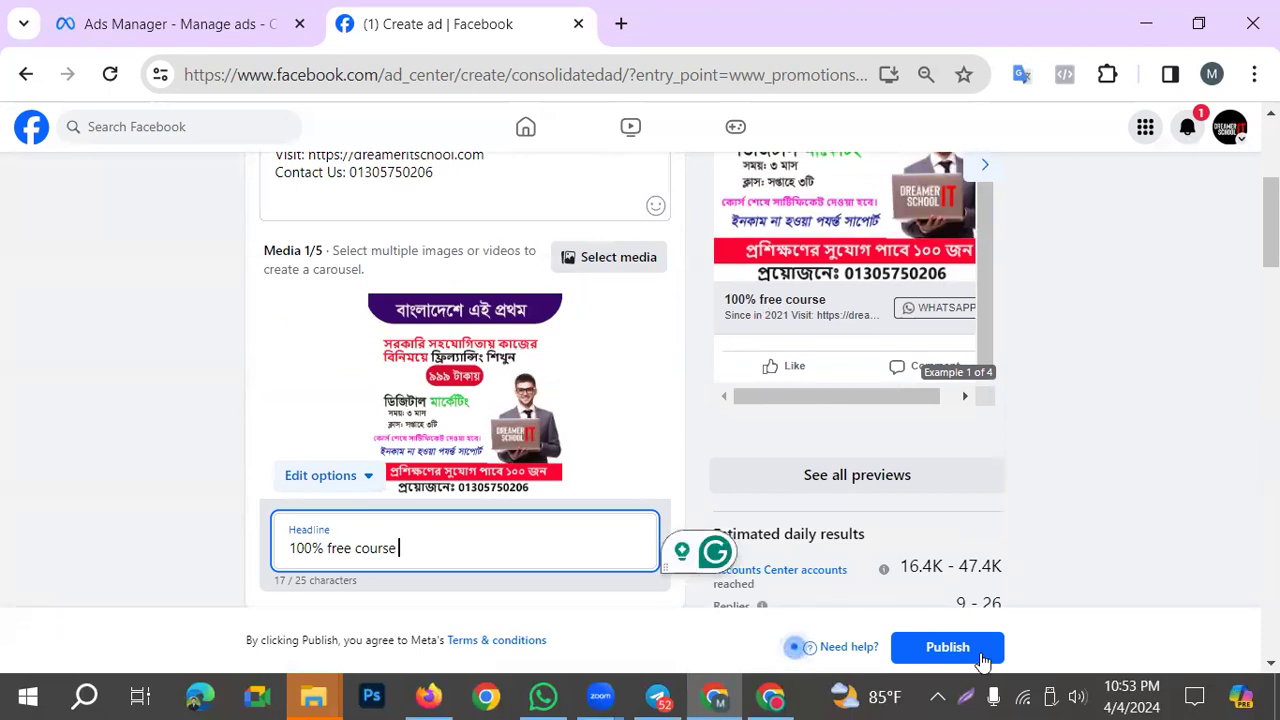
{"action": "left_click", "coordinate": [967, 697]}
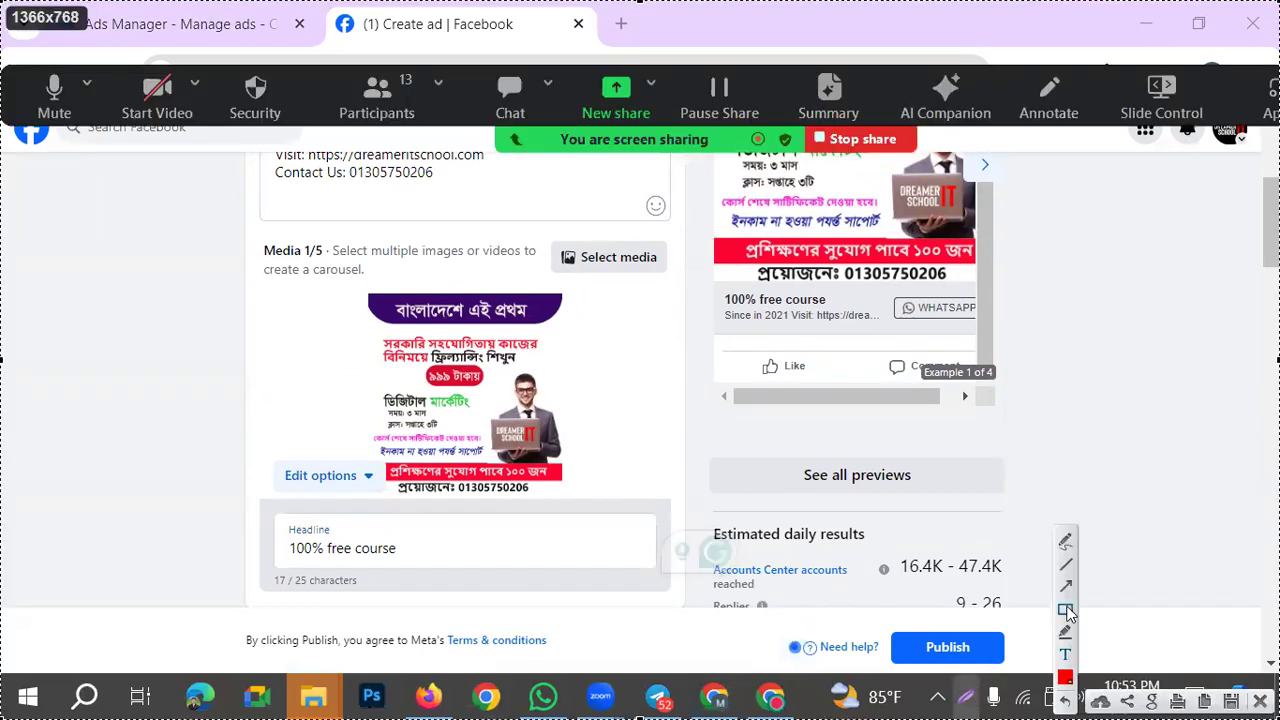
{"action": "mouse_move", "coordinate": [723, 284]}
{"action": "left_mouse_down"}
{"action": "mouse_move", "coordinate": [791, 320]}
{"action": "mouse_move", "coordinate": [997, 346]}
{"action": "mouse_move", "coordinate": [943, 326]}
{"action": "left_mouse_up"}
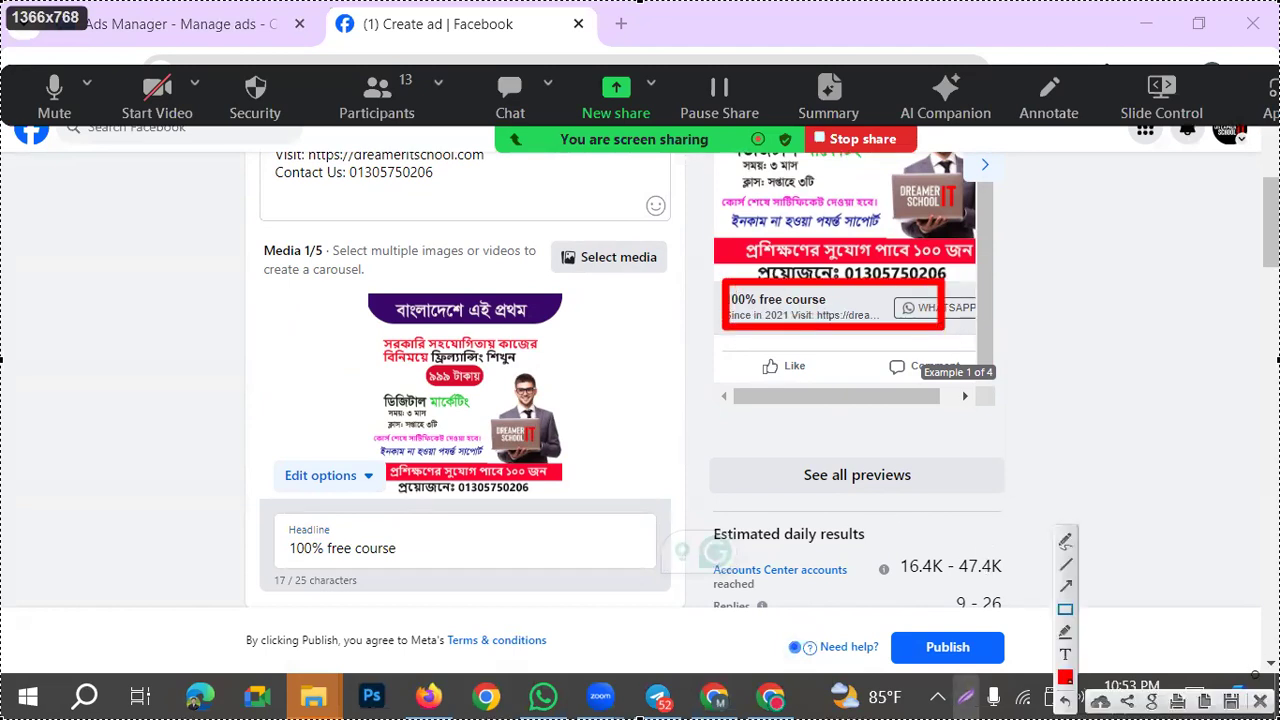
{"action": "key", "text": "ctrl+c"}
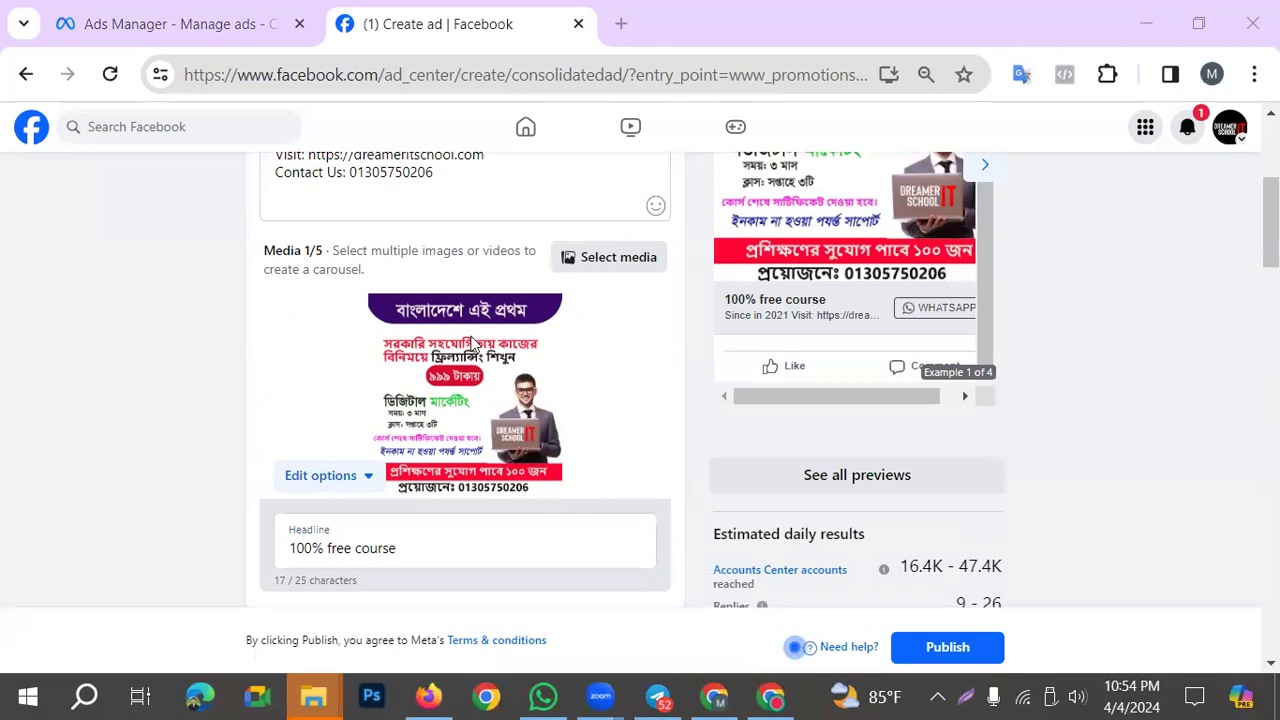
Turn off the Meta Pixel for the ad
{"action": "scroll", "coordinate": [443, 360], "scroll_direction": "down", "scroll_amount": 6}
{"action": "scroll", "coordinate": [450, 330], "scroll_direction": "down", "scroll_amount": 4}
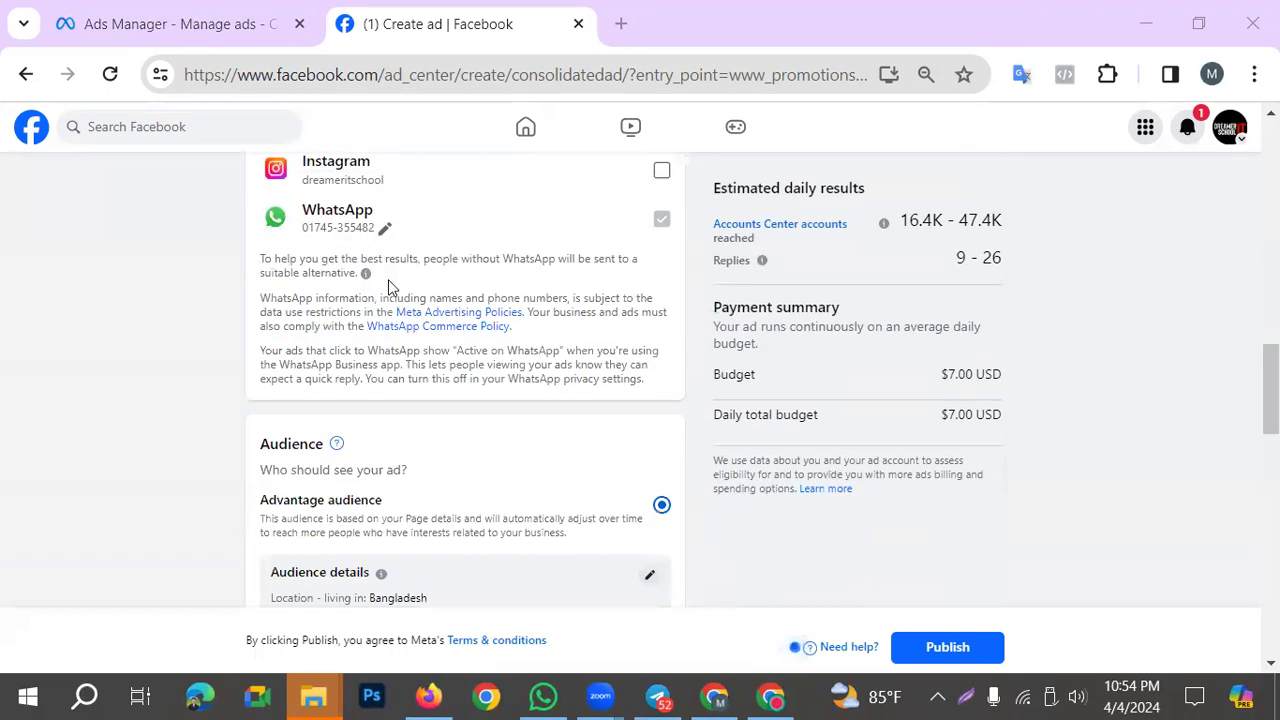
{"action": "scroll", "coordinate": [410, 420], "scroll_direction": "down", "scroll_amount": 3}
{"action": "scroll", "coordinate": [419, 428], "scroll_direction": "down", "scroll_amount": 3}
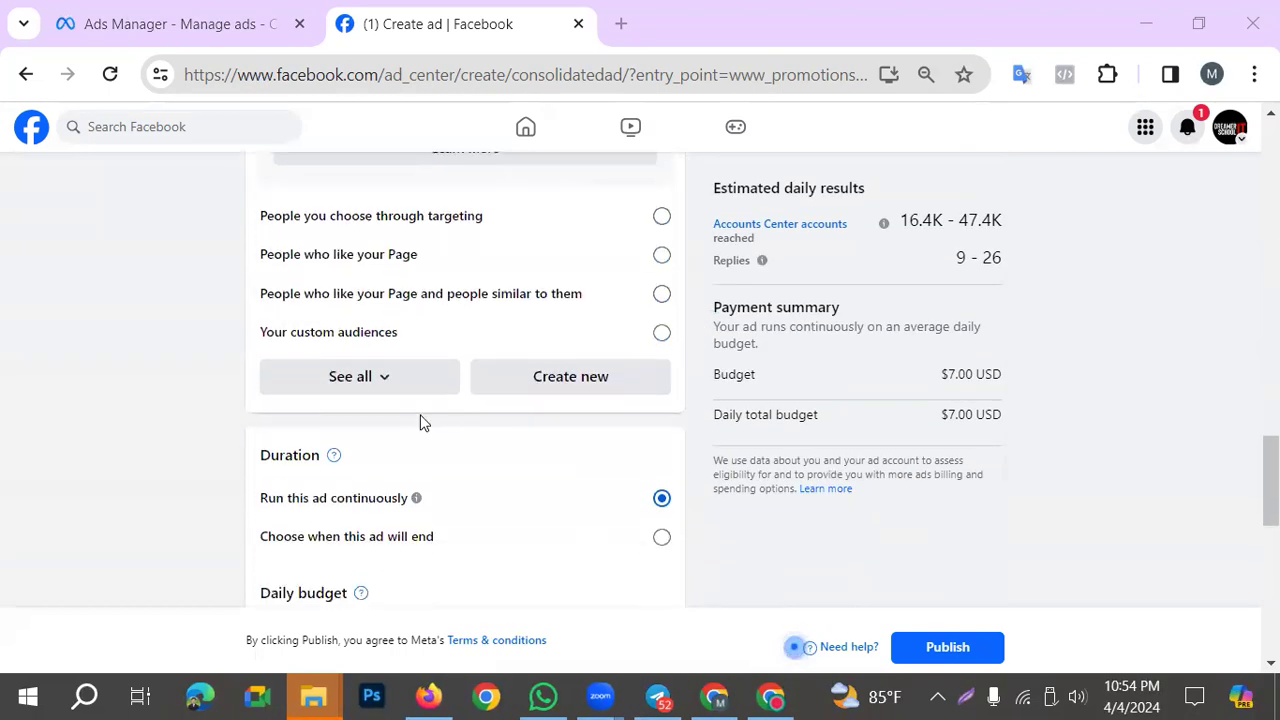
{"action": "scroll", "coordinate": [454, 497], "scroll_direction": "down", "scroll_amount": 10}
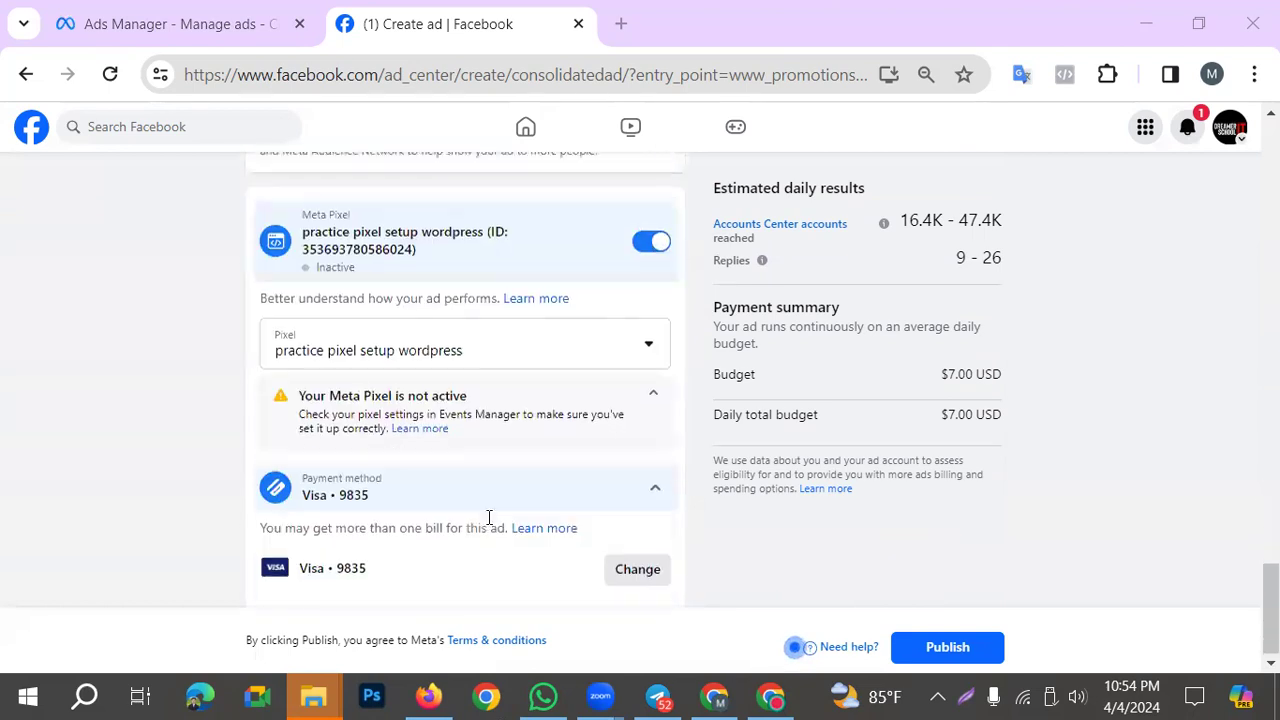
{"action": "left_click", "coordinate": [648, 348]}
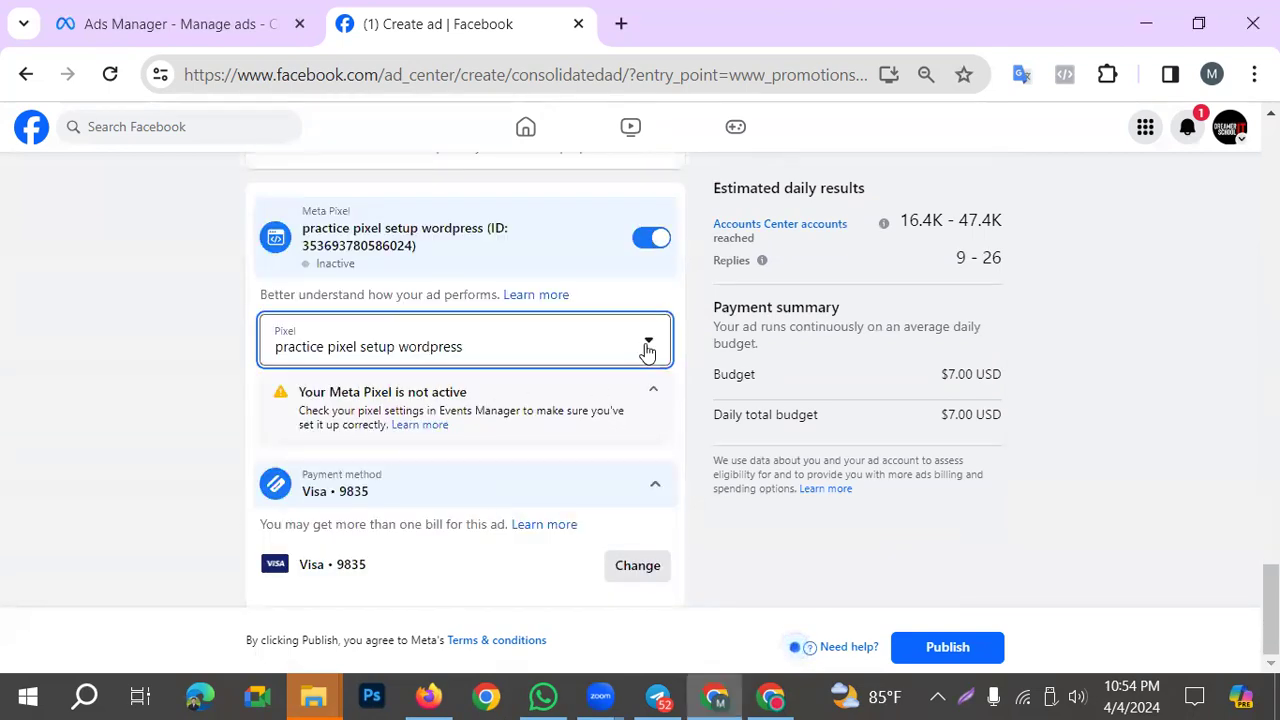
{"action": "left_click", "coordinate": [638, 246]}
{"action": "left_click", "coordinate": [648, 240]}
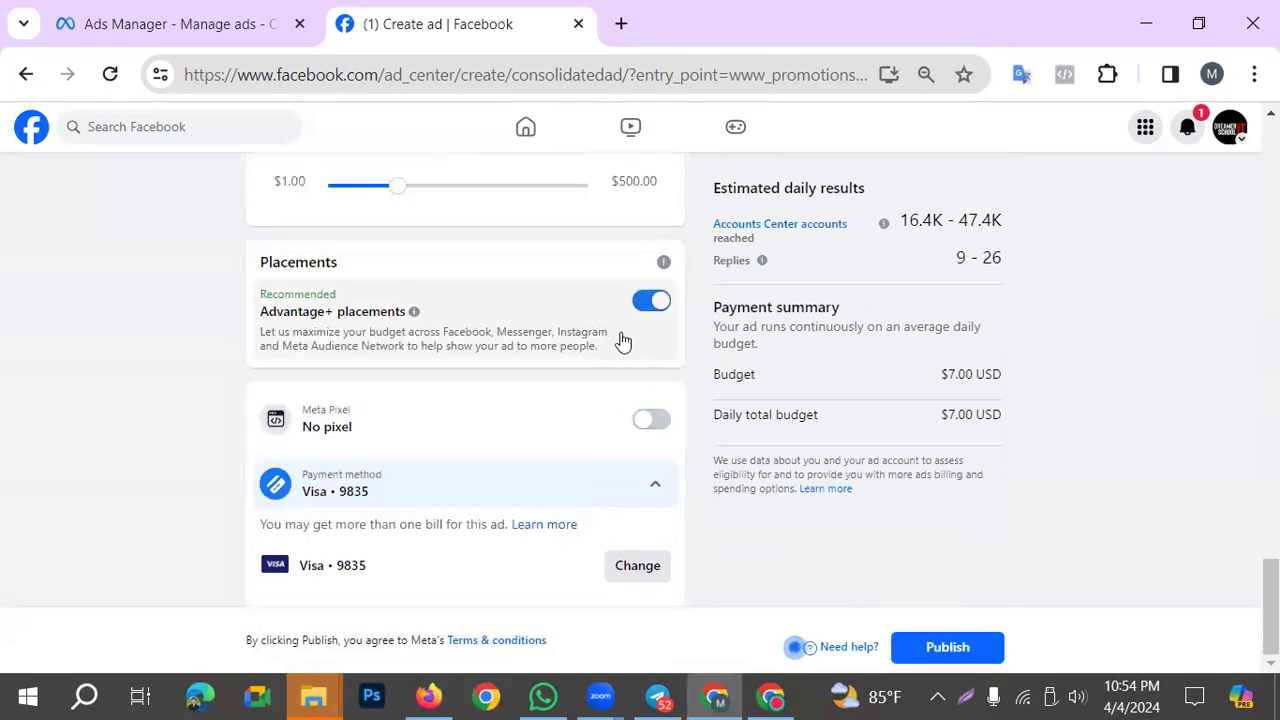
Review the ad's budget, audience, placements, payment method and creative from end to end
{"action": "scroll", "coordinate": [689, 400], "scroll_direction": "up", "scroll_amount": 6}
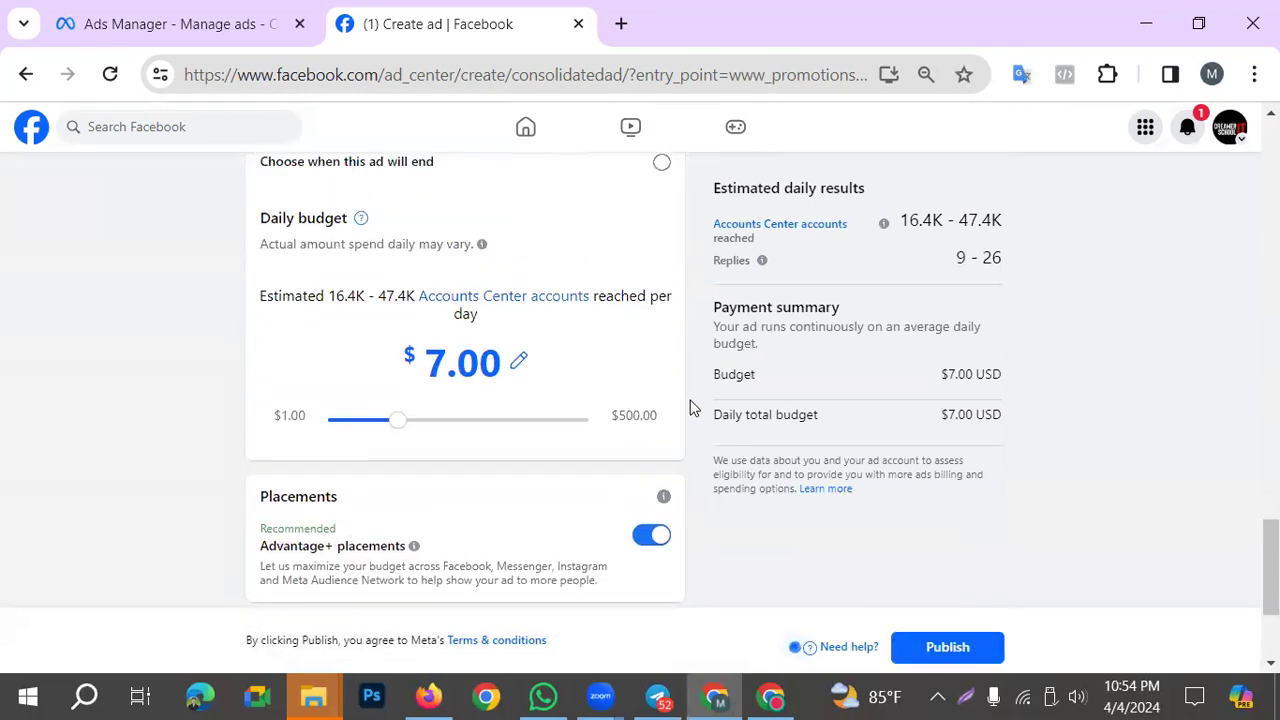
{"action": "scroll", "coordinate": [660, 455], "scroll_direction": "up", "scroll_amount": 4}
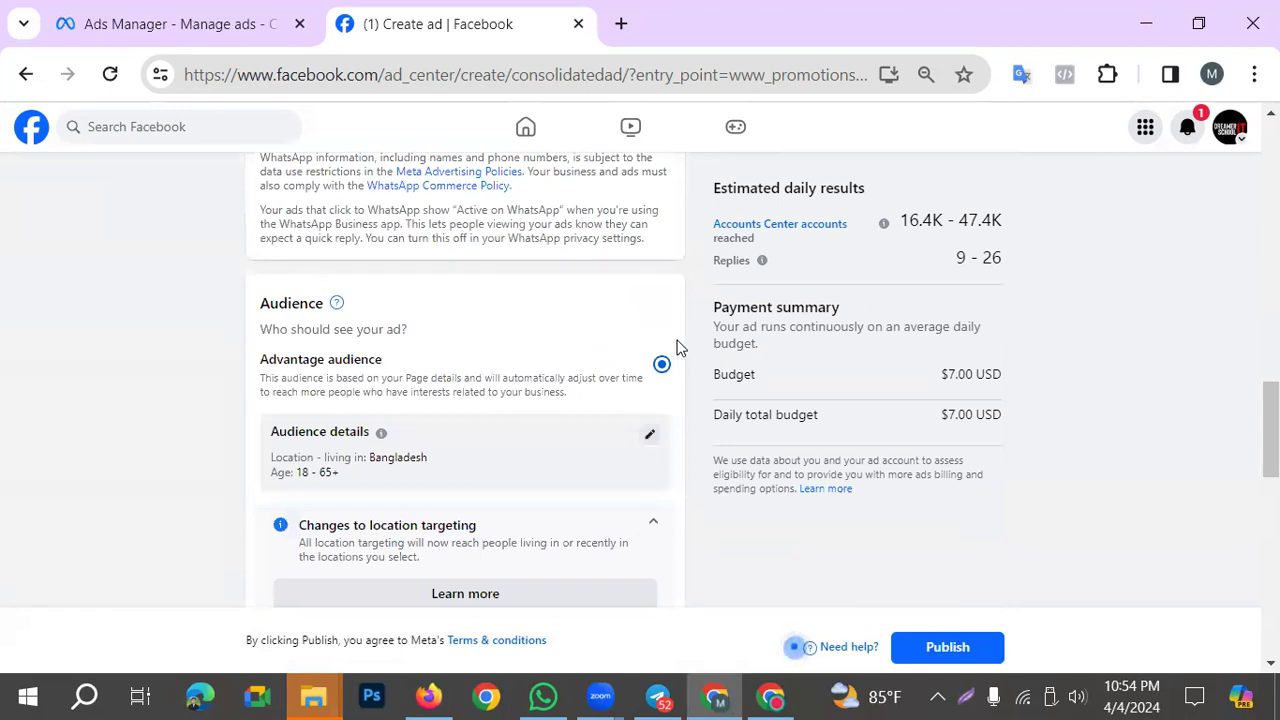
{"action": "scroll", "coordinate": [676, 347], "scroll_direction": "down", "scroll_amount": 10}
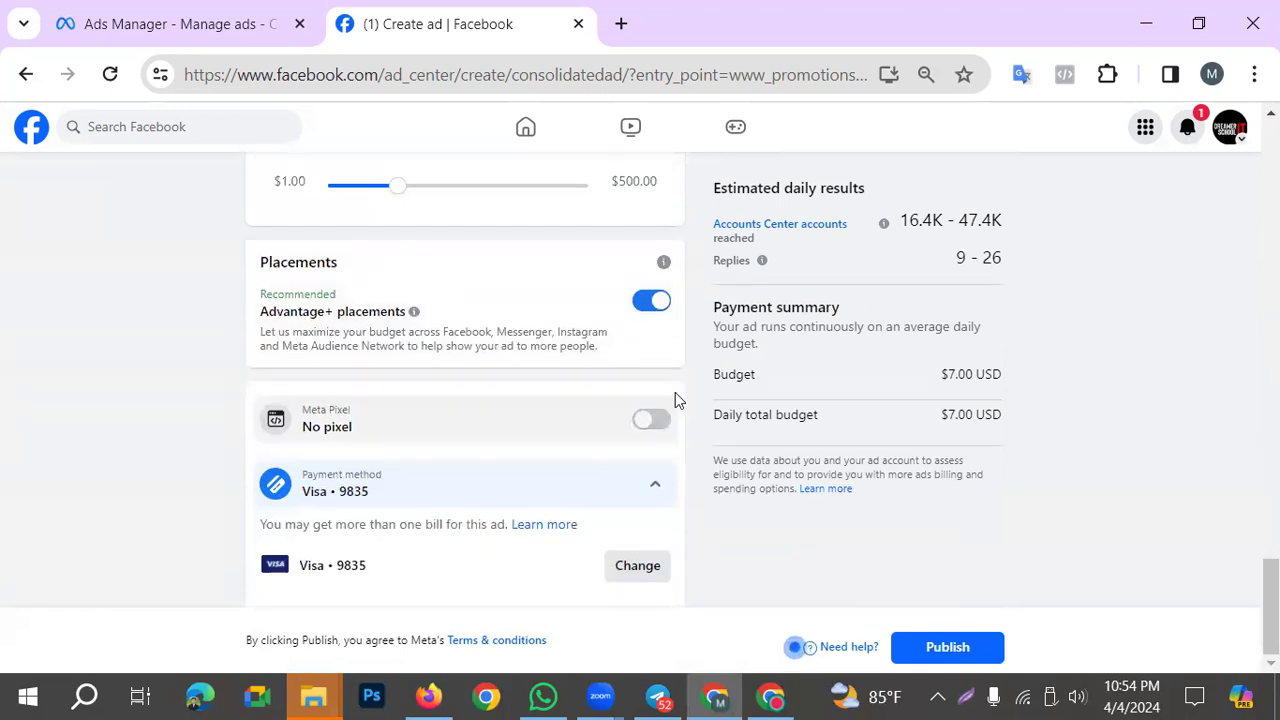
{"action": "scroll", "coordinate": [677, 400], "scroll_direction": "up", "scroll_amount": 20}
{"action": "scroll", "coordinate": [680, 420], "scroll_direction": "down", "scroll_amount": 4}
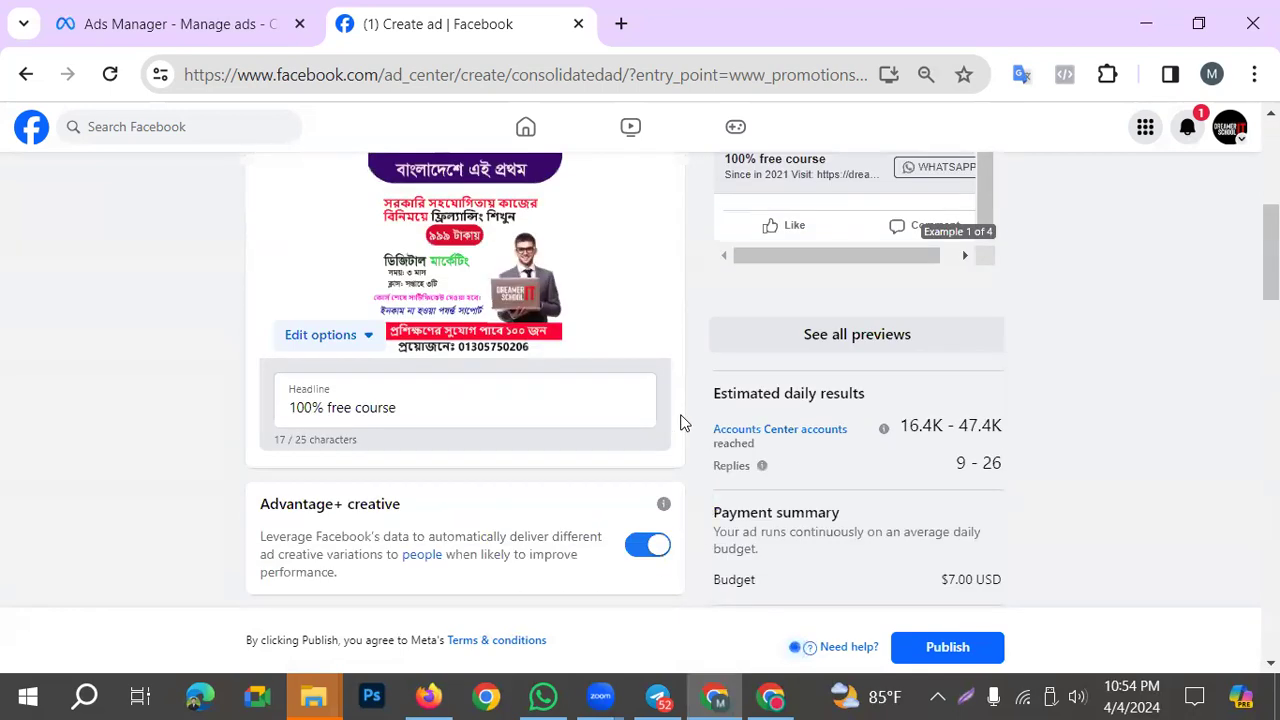
{"action": "scroll", "coordinate": [682, 424], "scroll_direction": "down", "scroll_amount": 3}
{"action": "scroll", "coordinate": [600, 400], "scroll_direction": "up", "scroll_amount": 10}
{"action": "scroll", "coordinate": [623, 371], "scroll_direction": "down", "scroll_amount": 6}
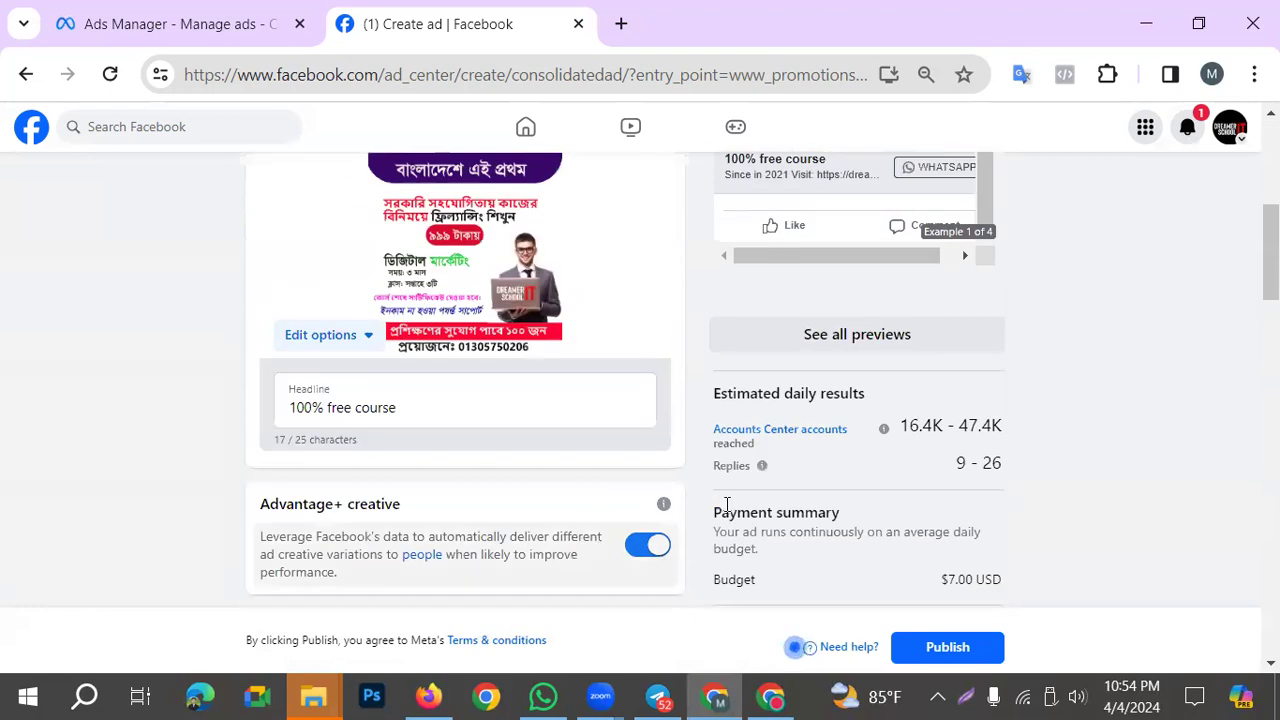
Change the ad's goal to Promote your business locally and save it
{"action": "scroll", "coordinate": [712, 481], "scroll_direction": "up", "scroll_amount": 6}
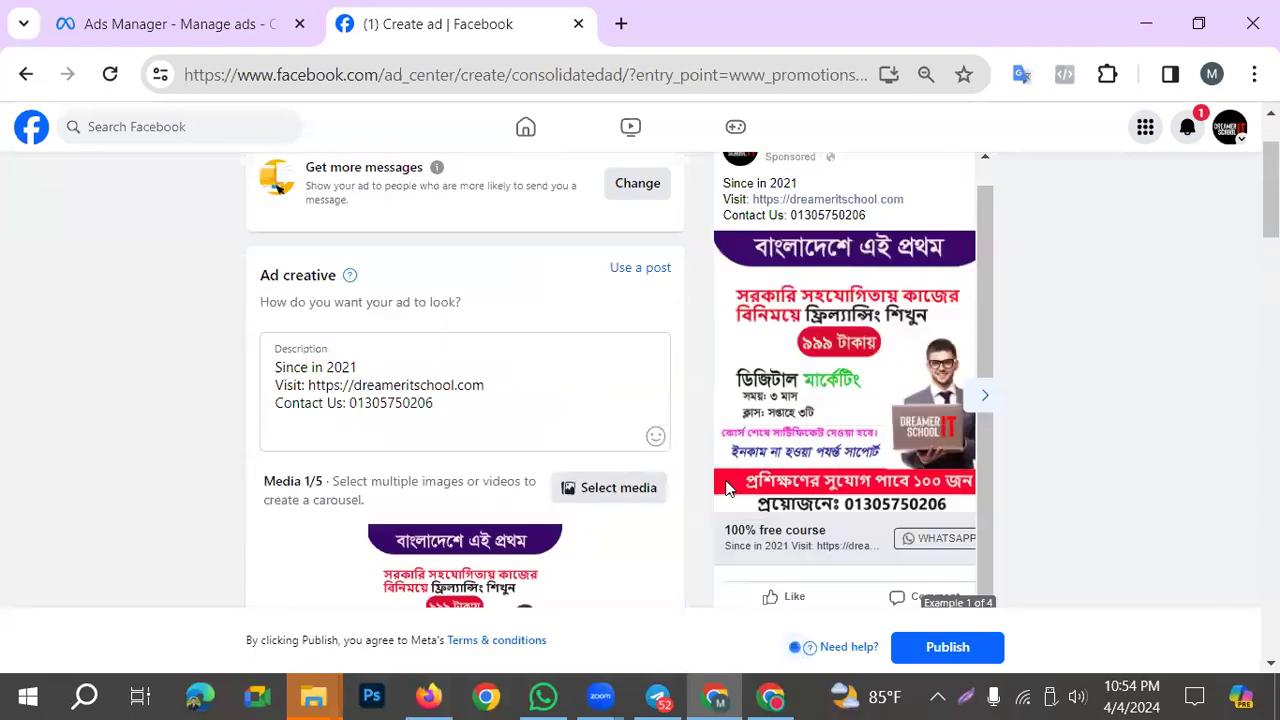
{"action": "scroll", "coordinate": [706, 488], "scroll_direction": "down", "scroll_amount": 15}
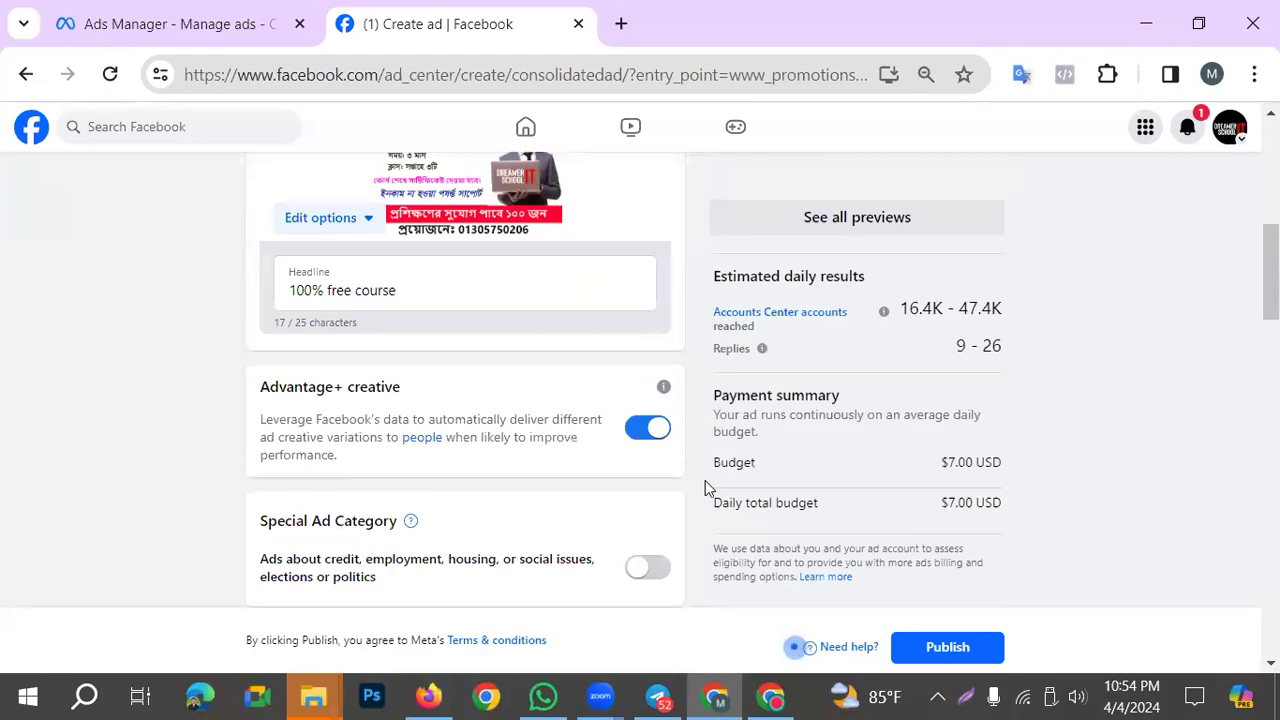
{"action": "scroll", "coordinate": [690, 525], "scroll_direction": "up", "scroll_amount": 10}
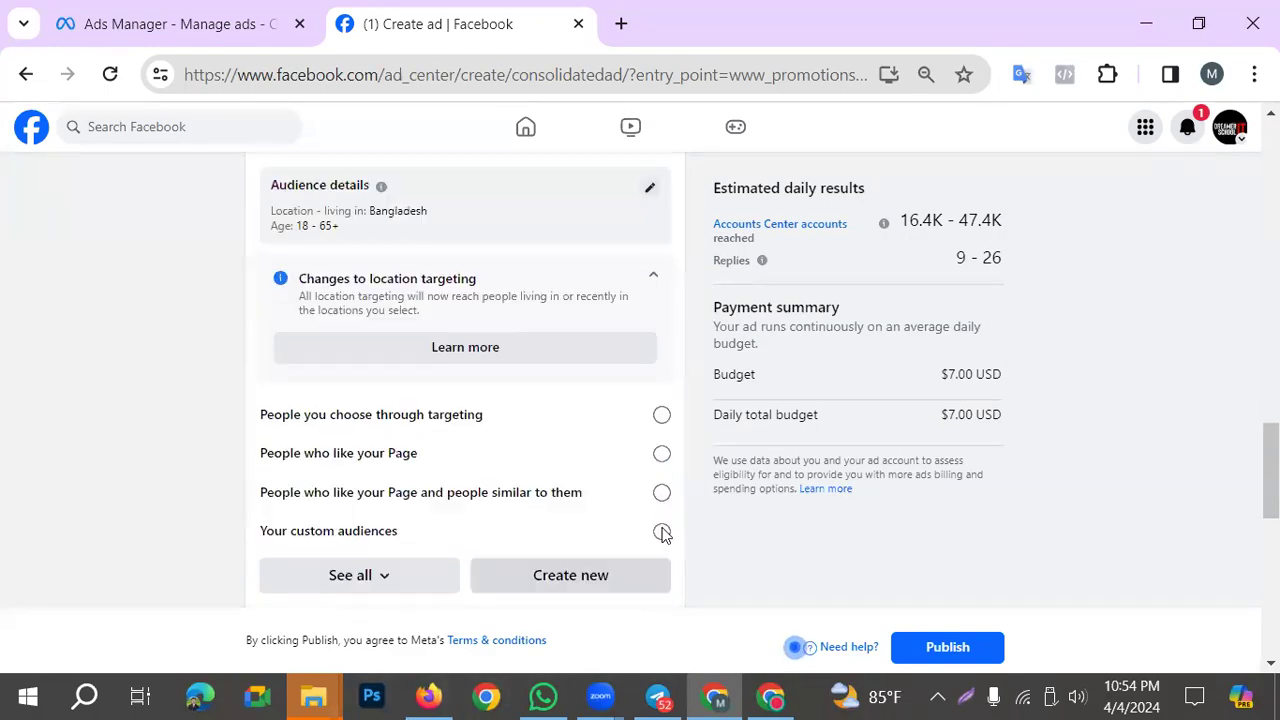
{"action": "scroll", "coordinate": [673, 523], "scroll_direction": "down", "scroll_amount": 5}
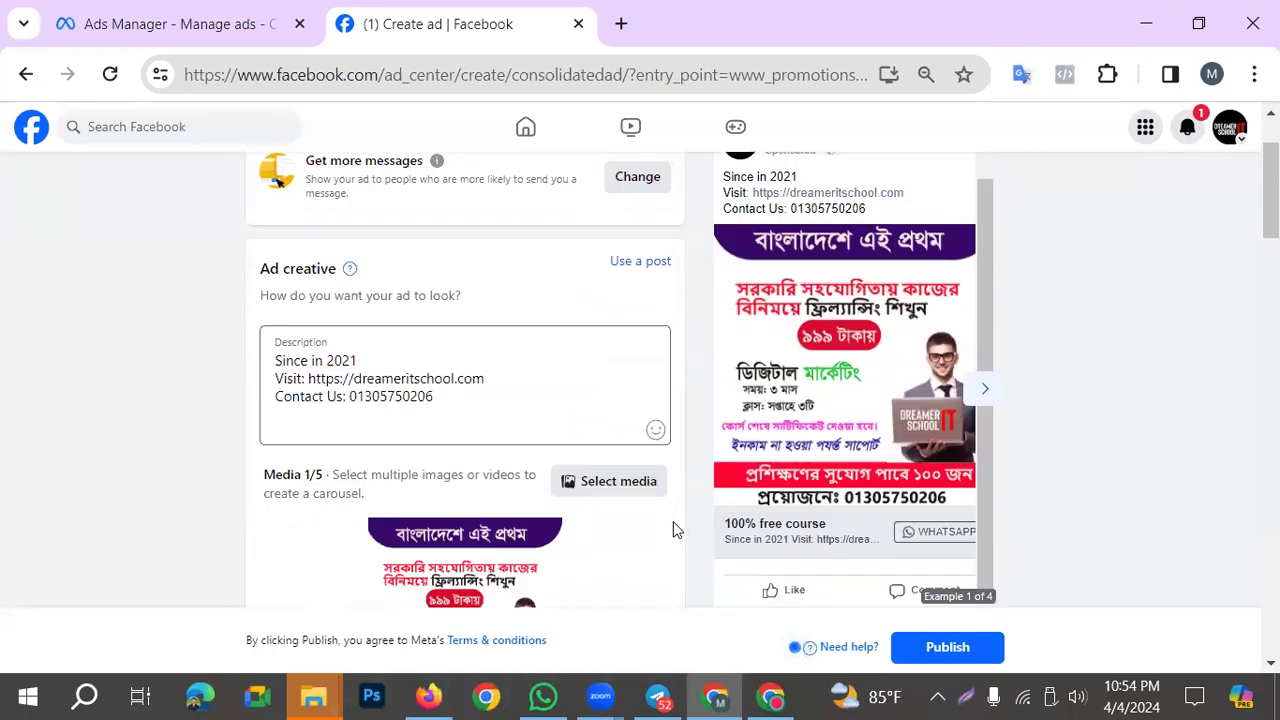
{"action": "scroll", "coordinate": [673, 521], "scroll_direction": "up", "scroll_amount": 5}
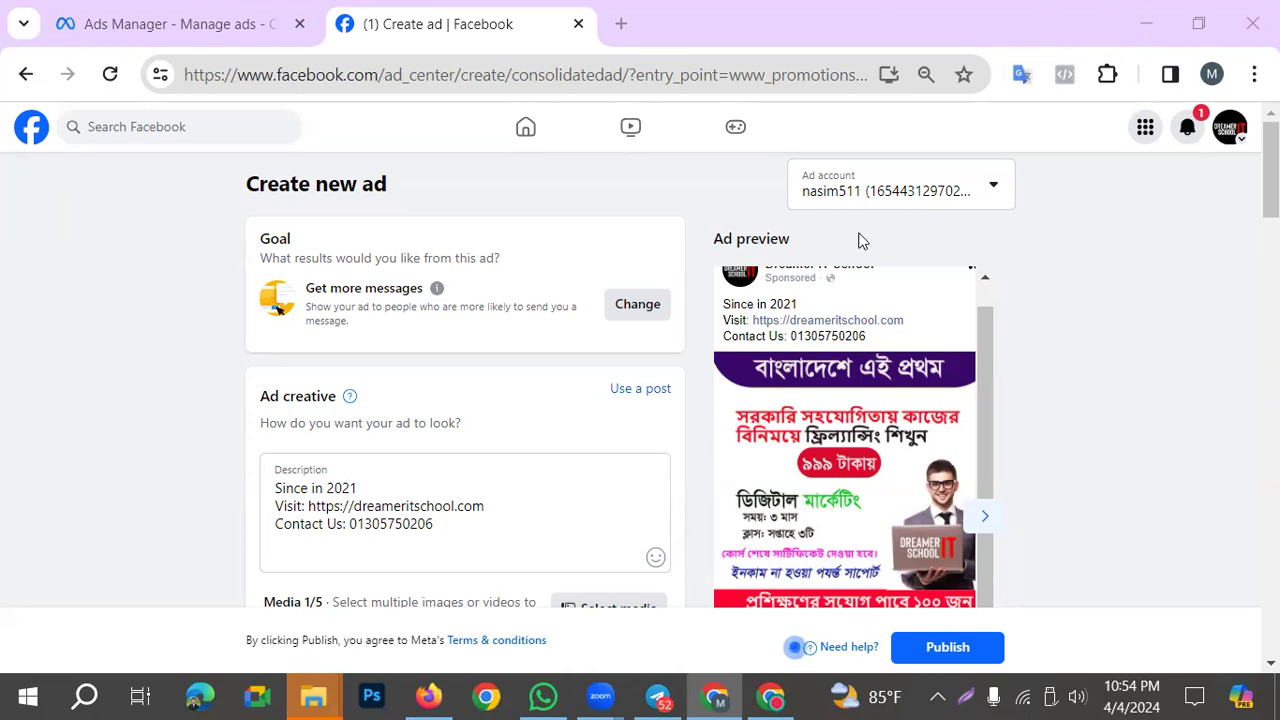
{"action": "left_click", "coordinate": [643, 300]}
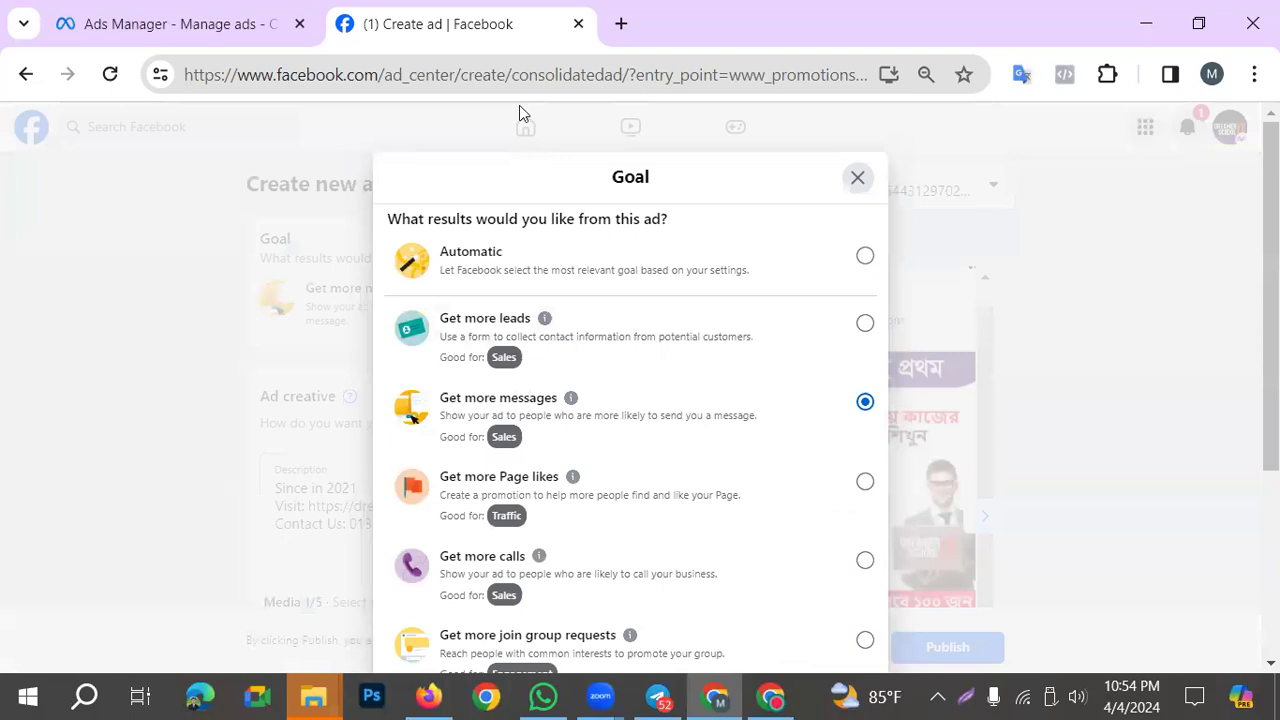
{"action": "scroll", "coordinate": [563, 429], "scroll_direction": "down", "scroll_amount": 1}
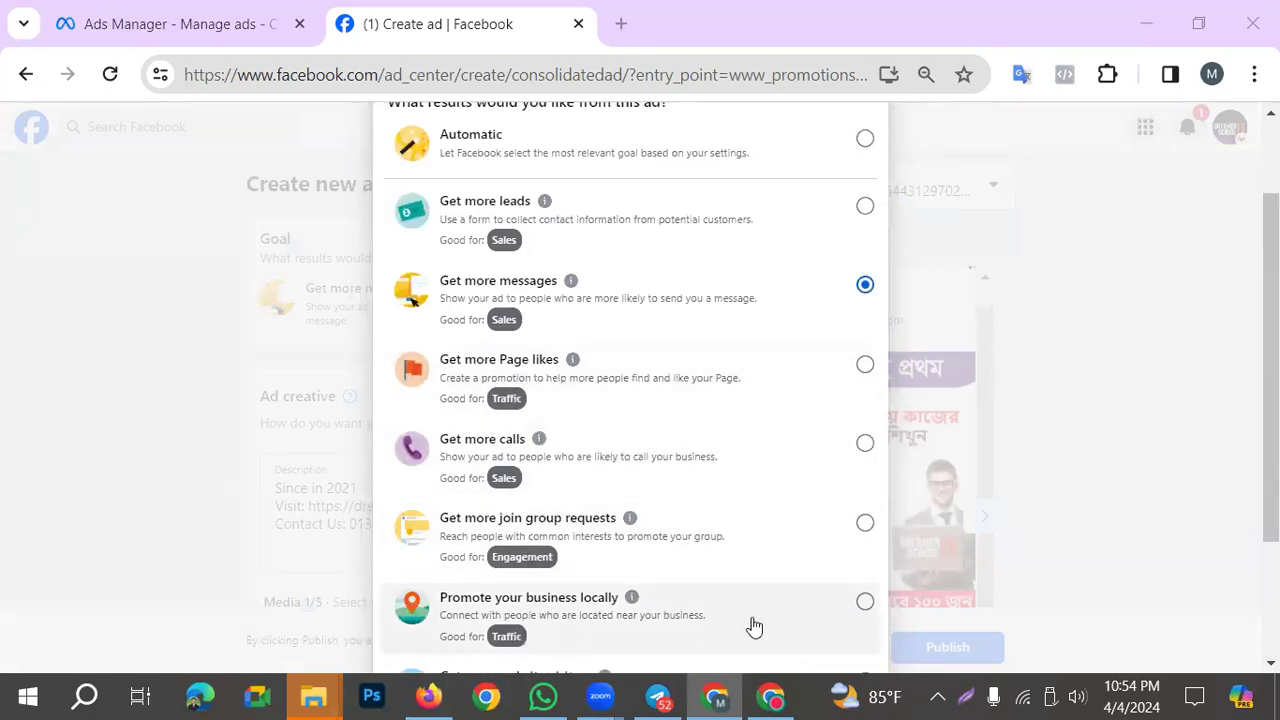
{"action": "left_click", "coordinate": [685, 608]}
{"action": "scroll", "coordinate": [671, 455], "scroll_direction": "down", "scroll_amount": 1}
{"action": "scroll", "coordinate": [671, 455], "scroll_direction": "down", "scroll_amount": 1}
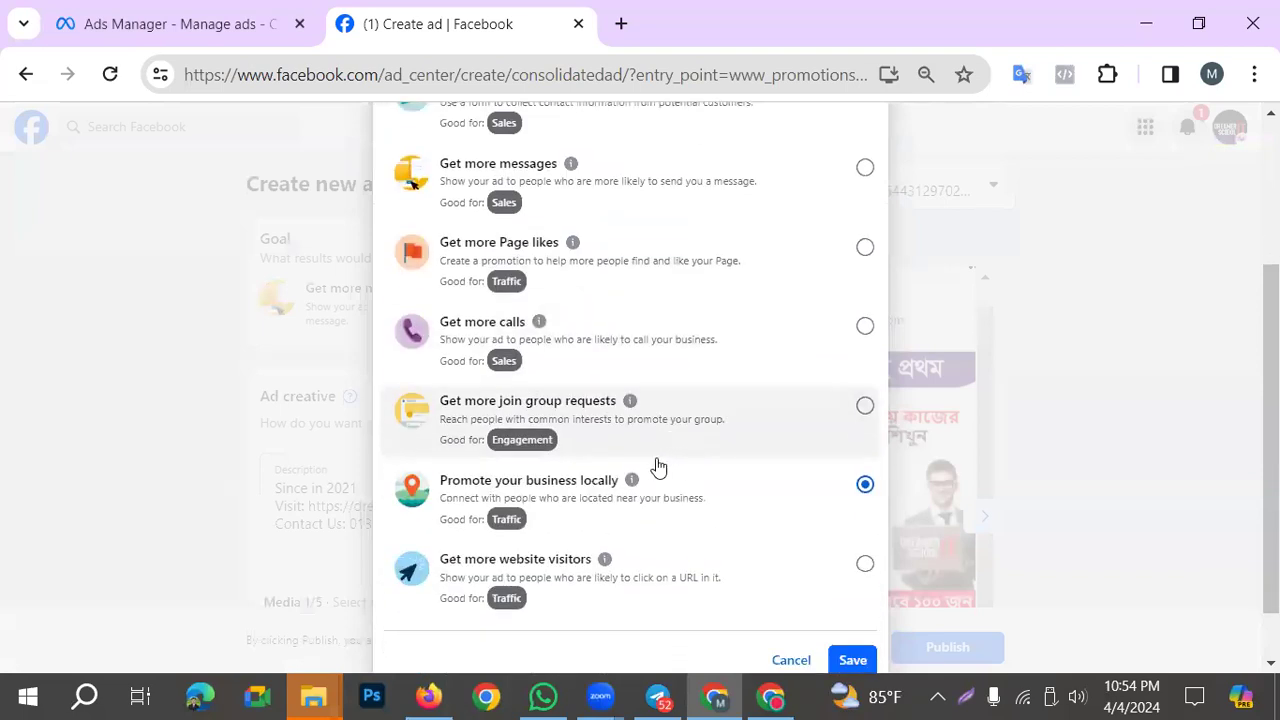
{"action": "left_click", "coordinate": [854, 660]}
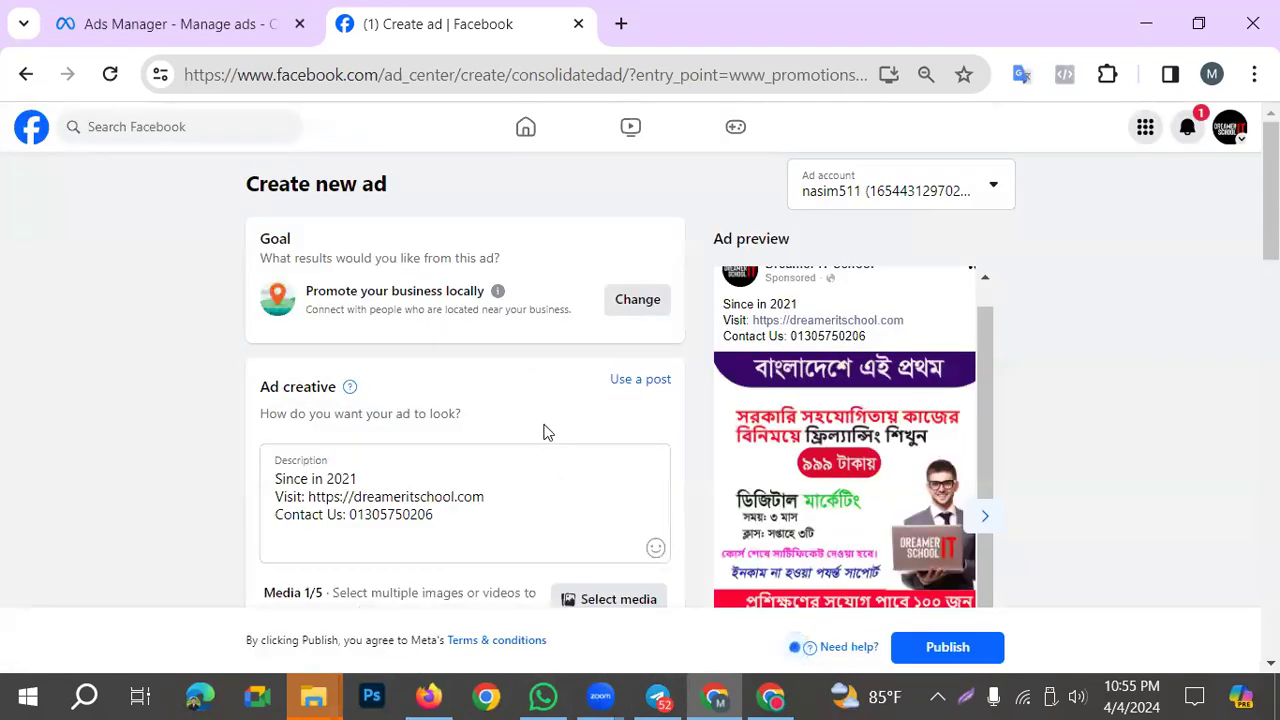
Set the ad's button label to Get directions
{"action": "scroll", "coordinate": [543, 430], "scroll_direction": "down", "scroll_amount": 3}
{"action": "scroll", "coordinate": [476, 466], "scroll_direction": "down", "scroll_amount": 3}
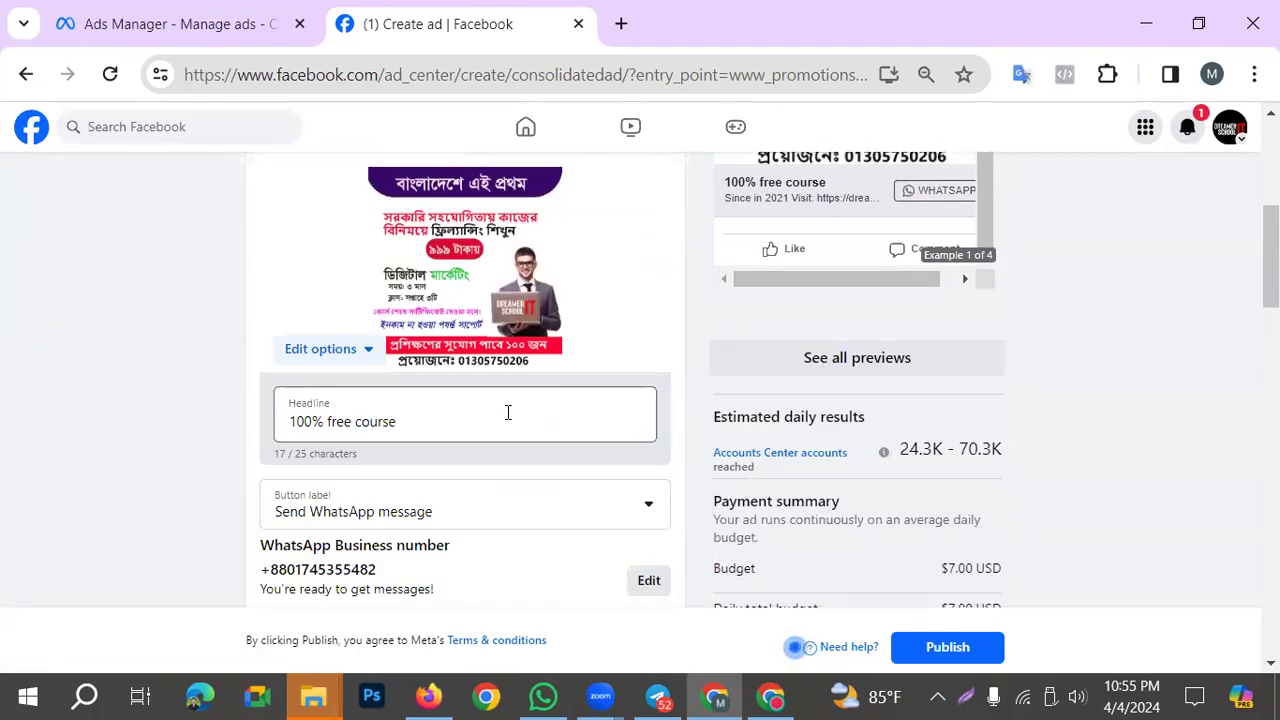
{"action": "scroll", "coordinate": [508, 411], "scroll_direction": "down", "scroll_amount": 3}
{"action": "left_click", "coordinate": [551, 284]}
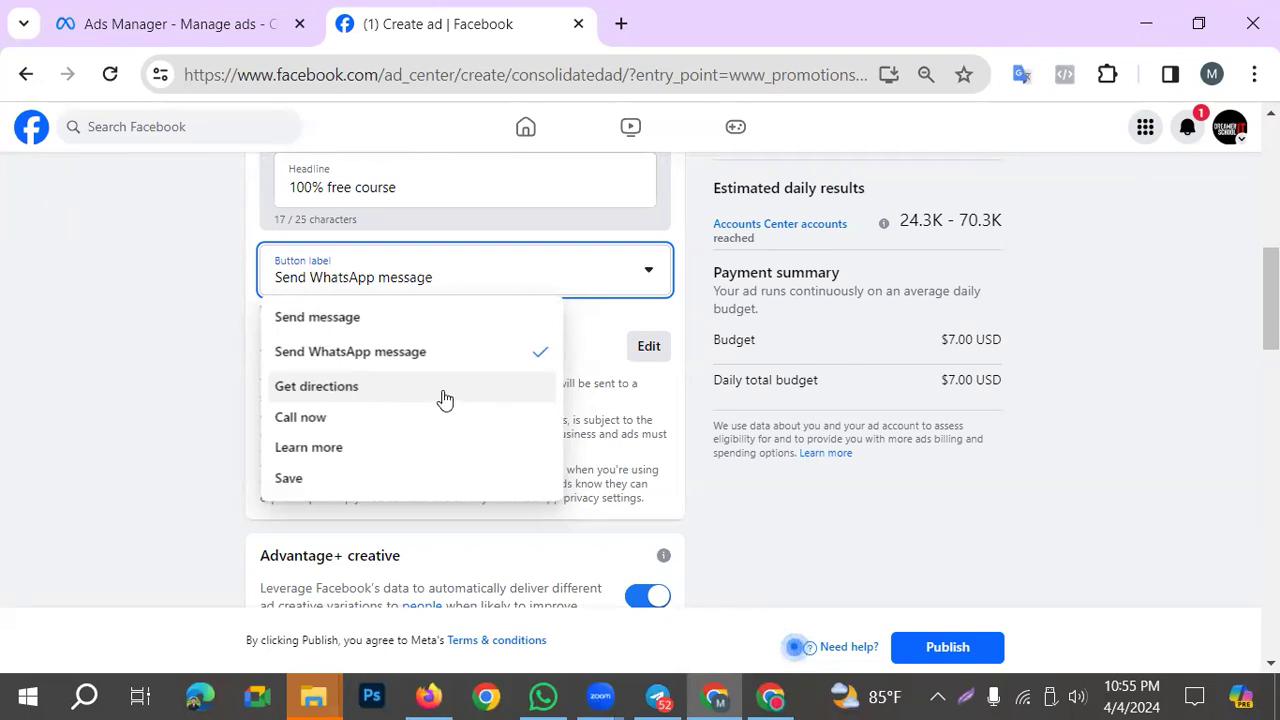
{"action": "left_click", "coordinate": [353, 398]}
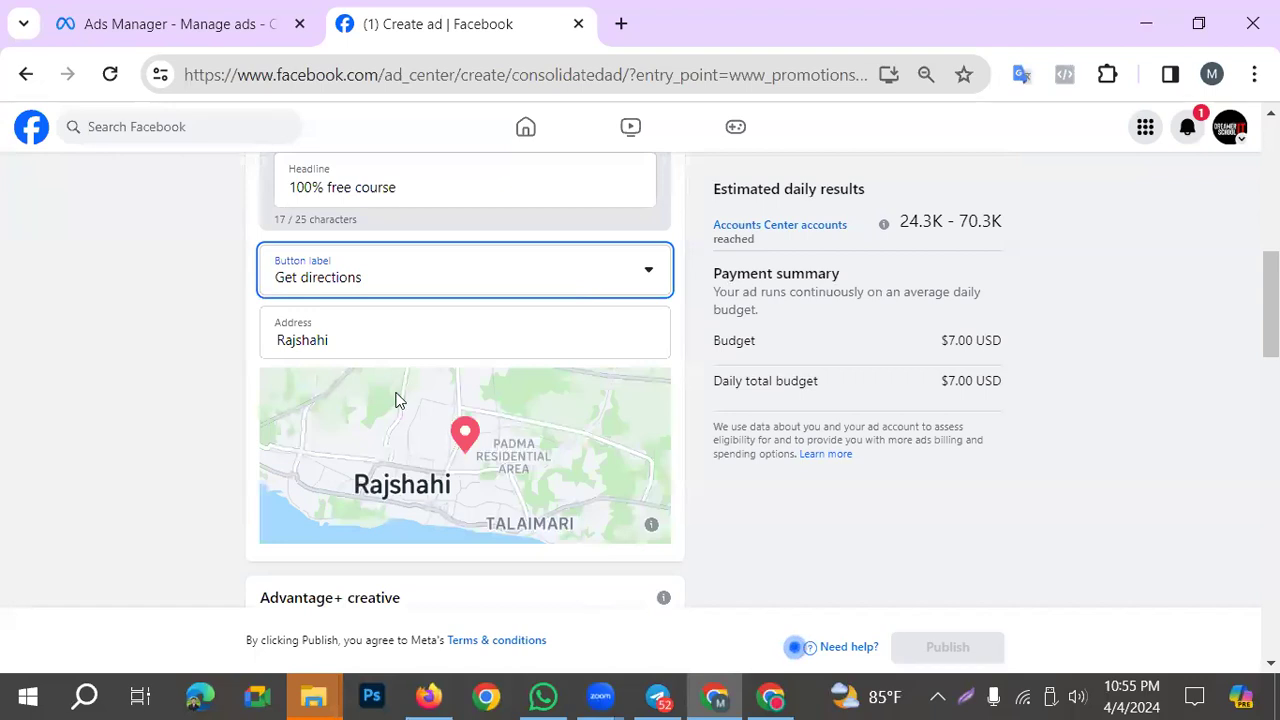
Widen the audience radius around the business address to 50 mi and check the estimated daily reach
{"action": "scroll", "coordinate": [701, 334], "scroll_direction": "down", "scroll_amount": 5}
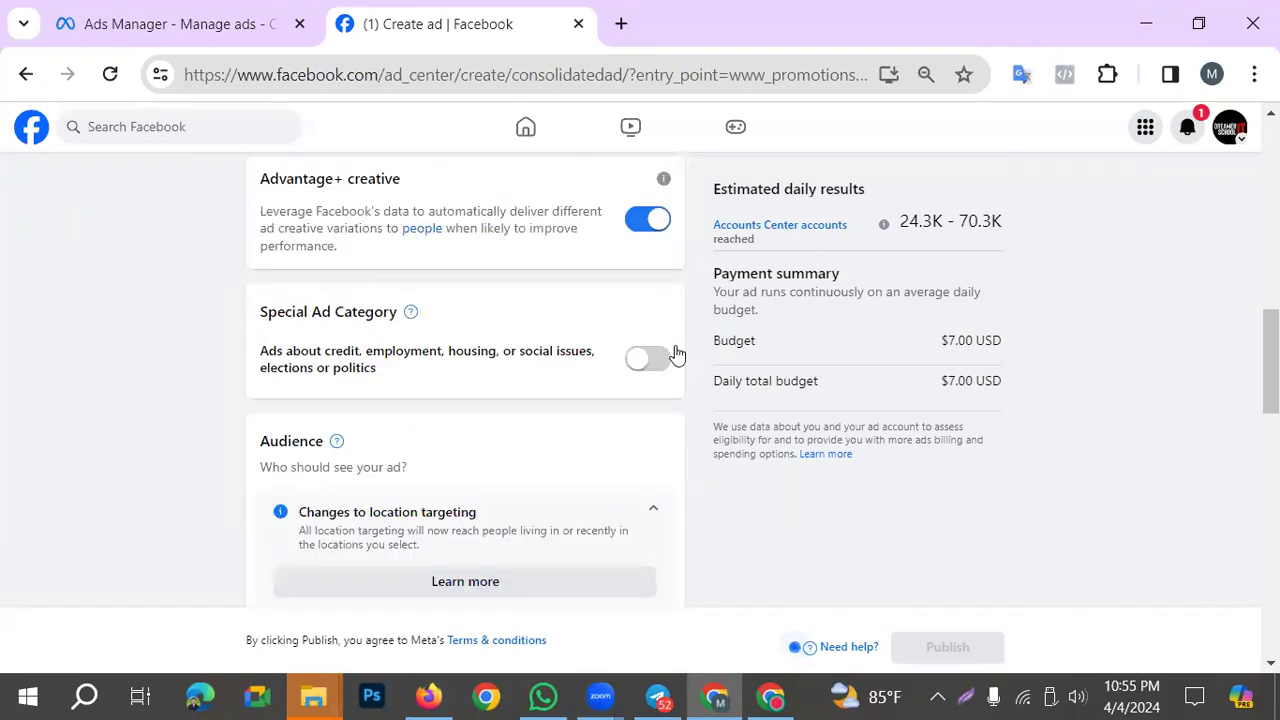
{"action": "scroll", "coordinate": [619, 489], "scroll_direction": "down", "scroll_amount": 5}
{"action": "scroll", "coordinate": [591, 457], "scroll_direction": "up", "scroll_amount": 2}
{"action": "left_click_drag", "start_coordinate": [354, 488], "coordinate": [734, 491]}
{"action": "scroll", "coordinate": [903, 422], "scroll_direction": "down", "scroll_amount": 1}
{"action": "scroll", "coordinate": [975, 415], "scroll_direction": "up", "scroll_amount": 1}
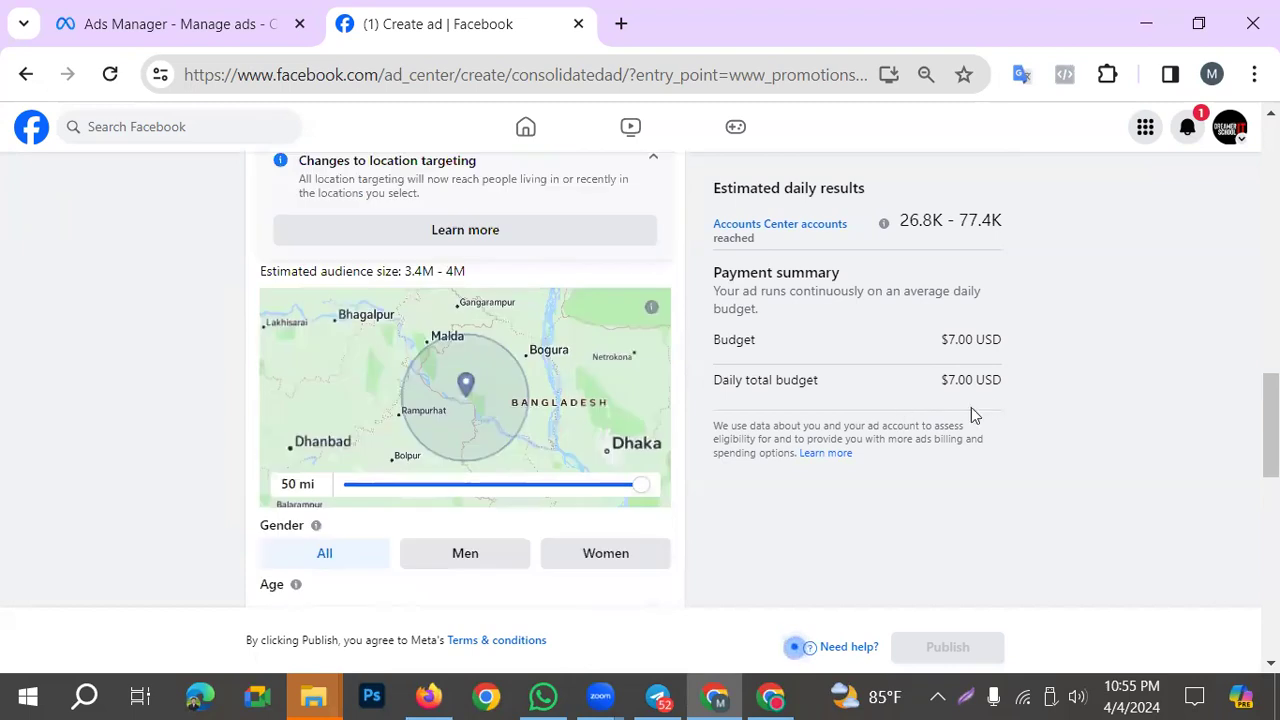
{"action": "scroll", "coordinate": [1010, 414], "scroll_direction": "down", "scroll_amount": 2}
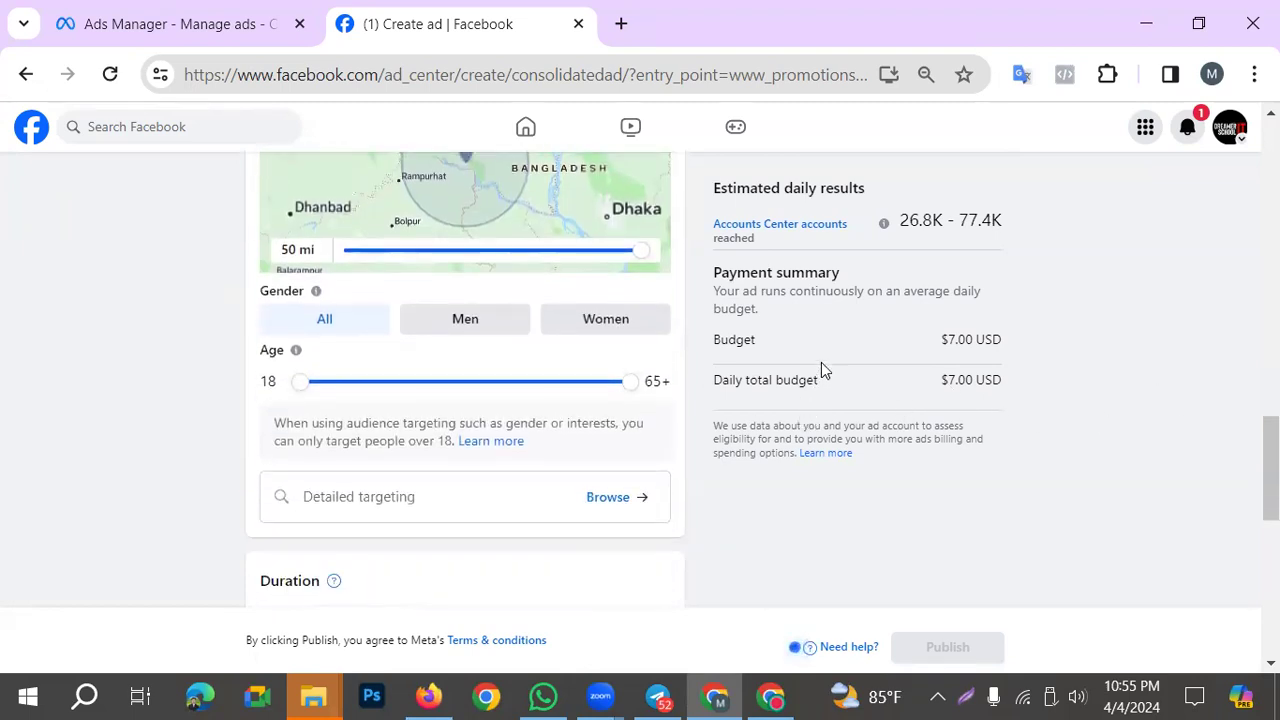
{"action": "left_click_drag", "start_coordinate": [706, 213], "coordinate": [970, 248]}
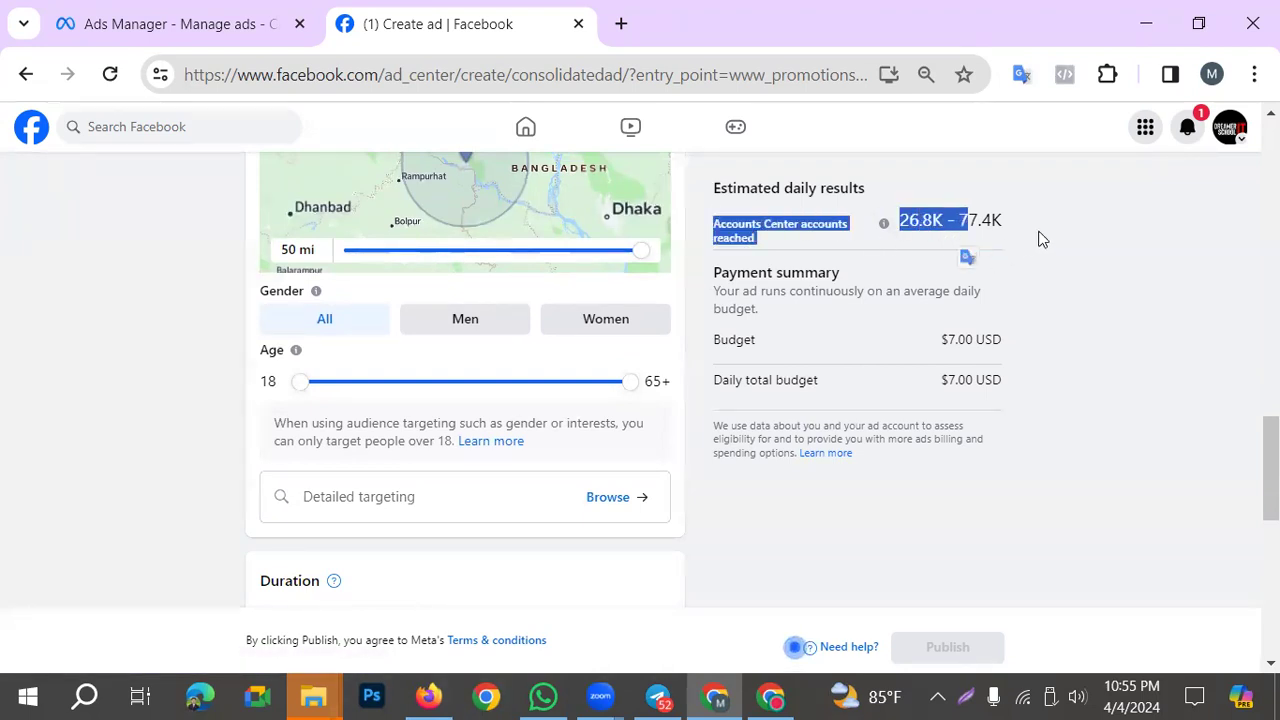
{"action": "left_click", "coordinate": [1042, 236]}
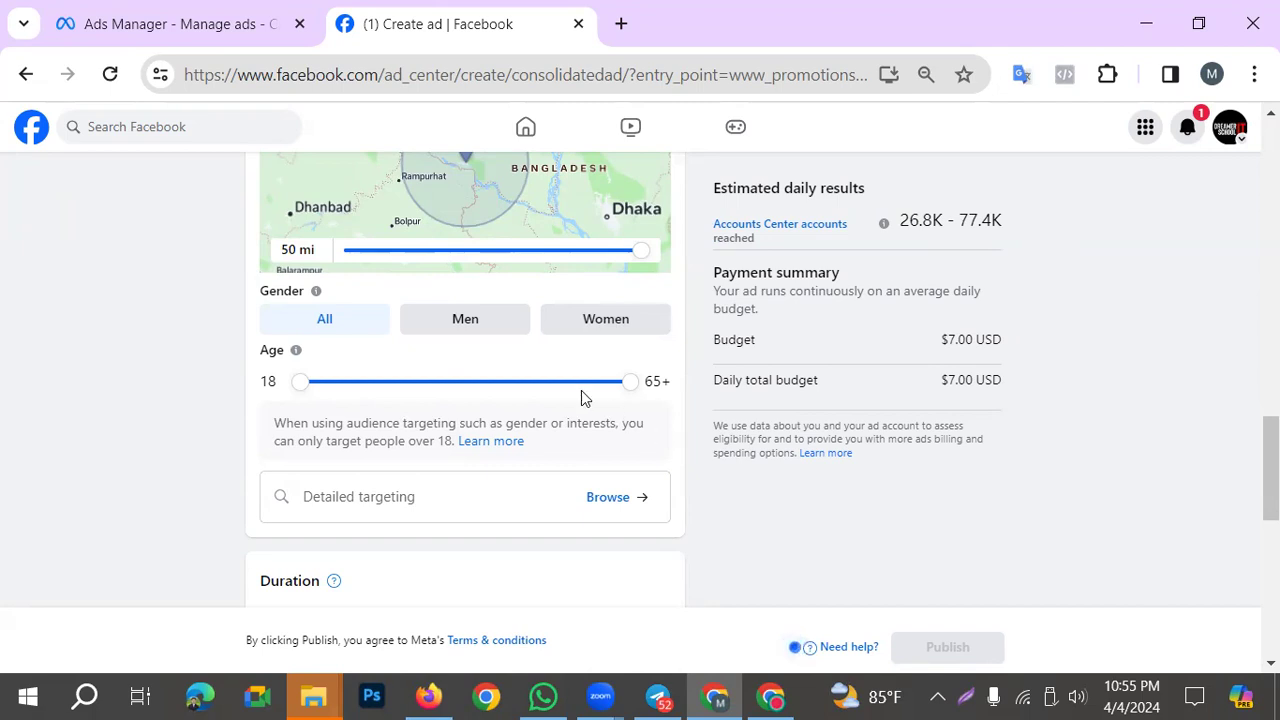
Search detailed targeting for "restu" and add the Restaurants (dining) interest to the audience
{"action": "scroll", "coordinate": [507, 397], "scroll_direction": "down", "scroll_amount": 1}
{"action": "left_click", "coordinate": [371, 378]}
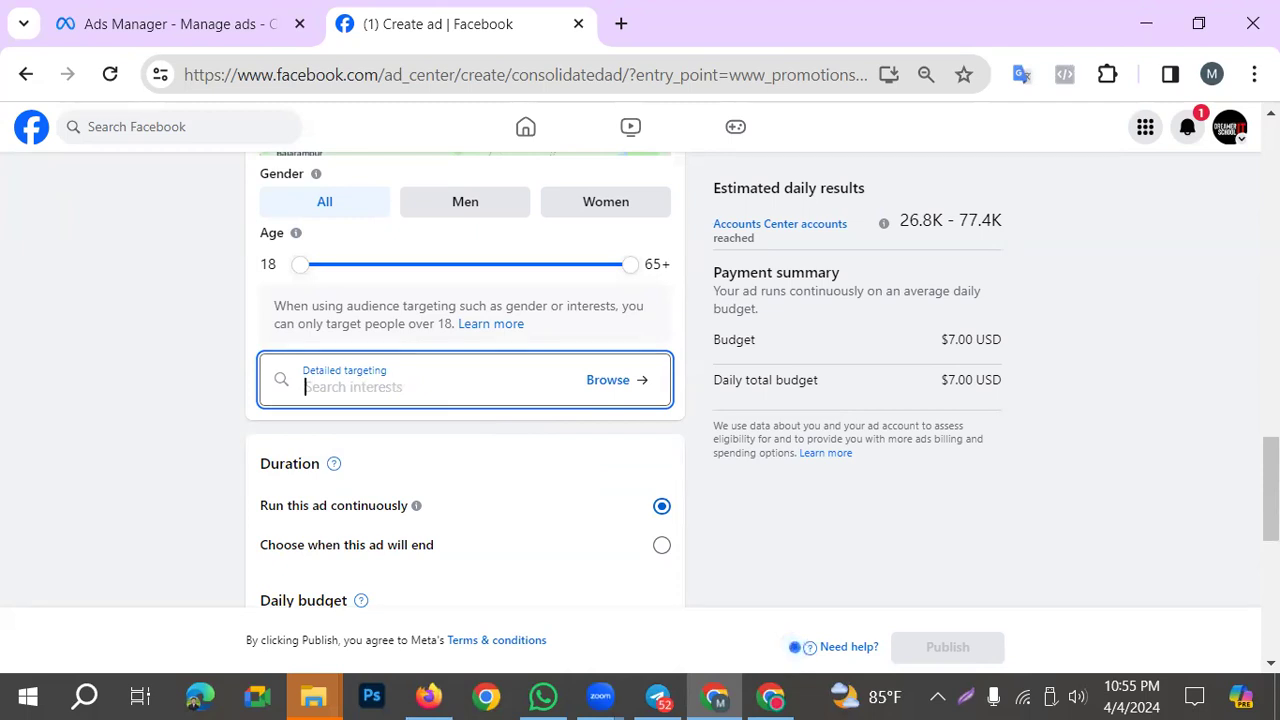
{"action": "type", "text": "restu"}
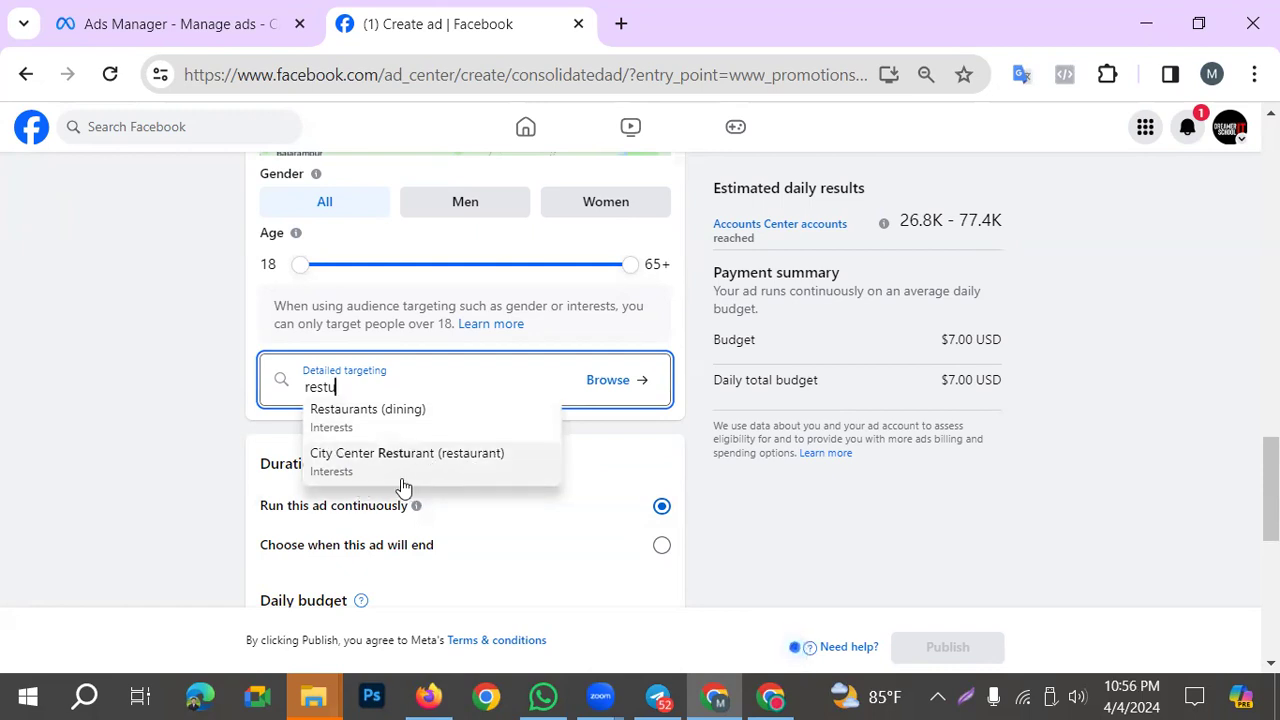
{"action": "left_click", "coordinate": [325, 430]}
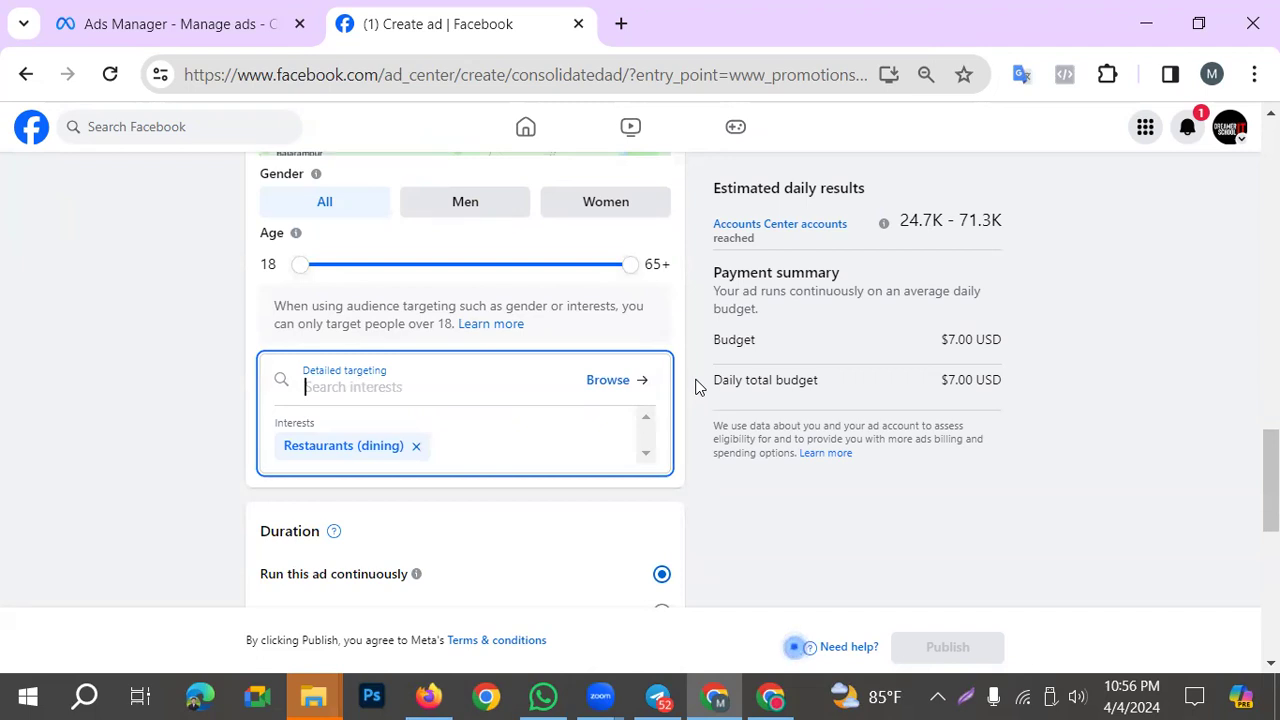
{"action": "scroll", "coordinate": [698, 387], "scroll_direction": "down", "scroll_amount": 3}
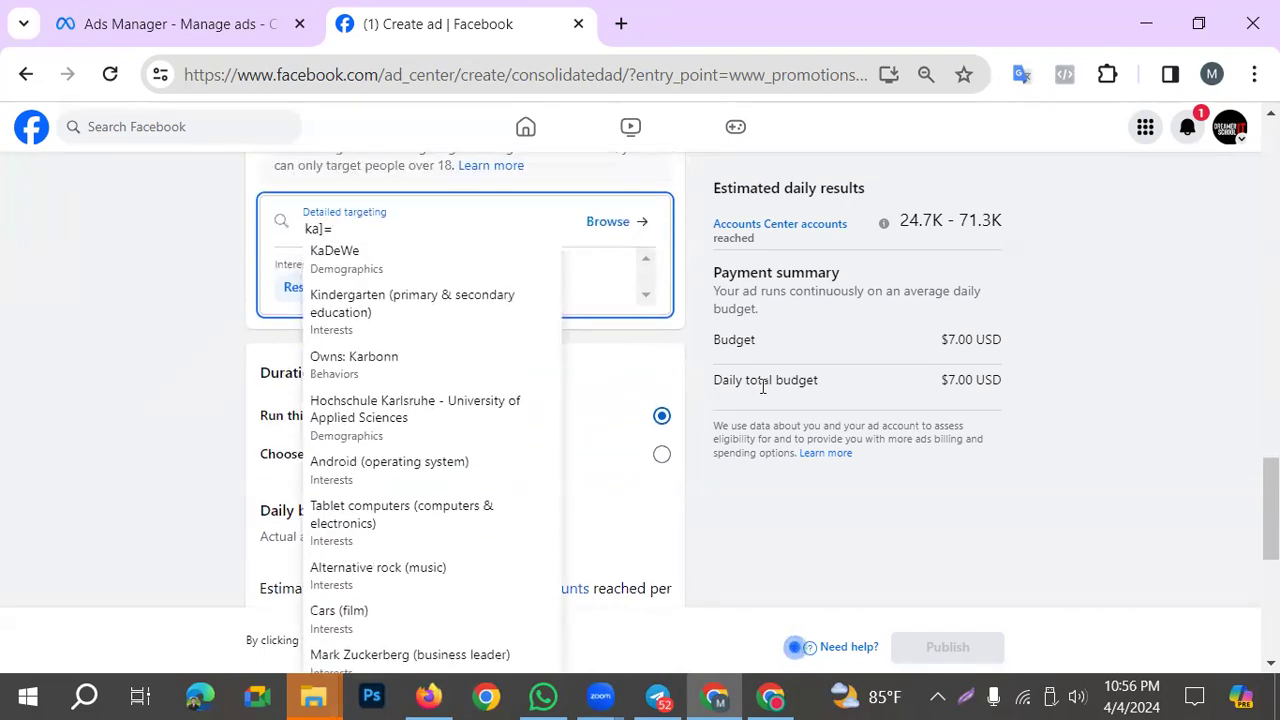
{"action": "key", "text": "BackSpace"}
{"action": "key", "text": "BackSpace"}
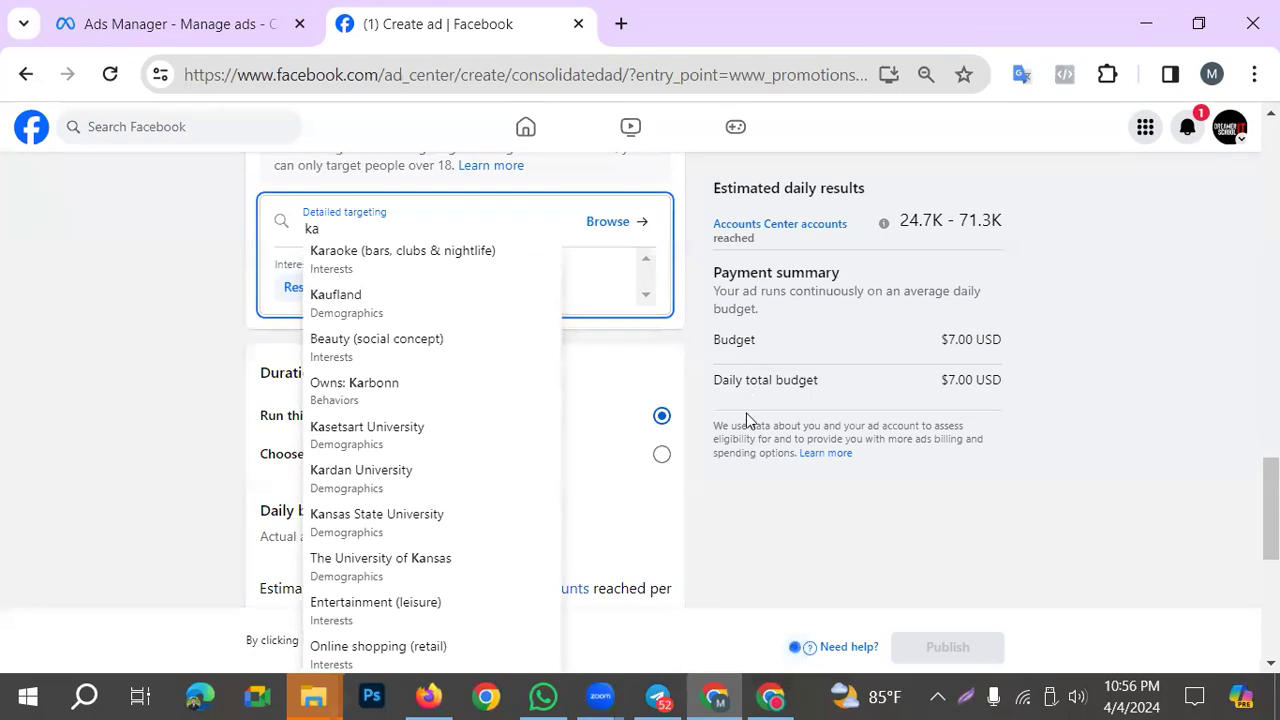
{"action": "key", "text": "BackSpace"}
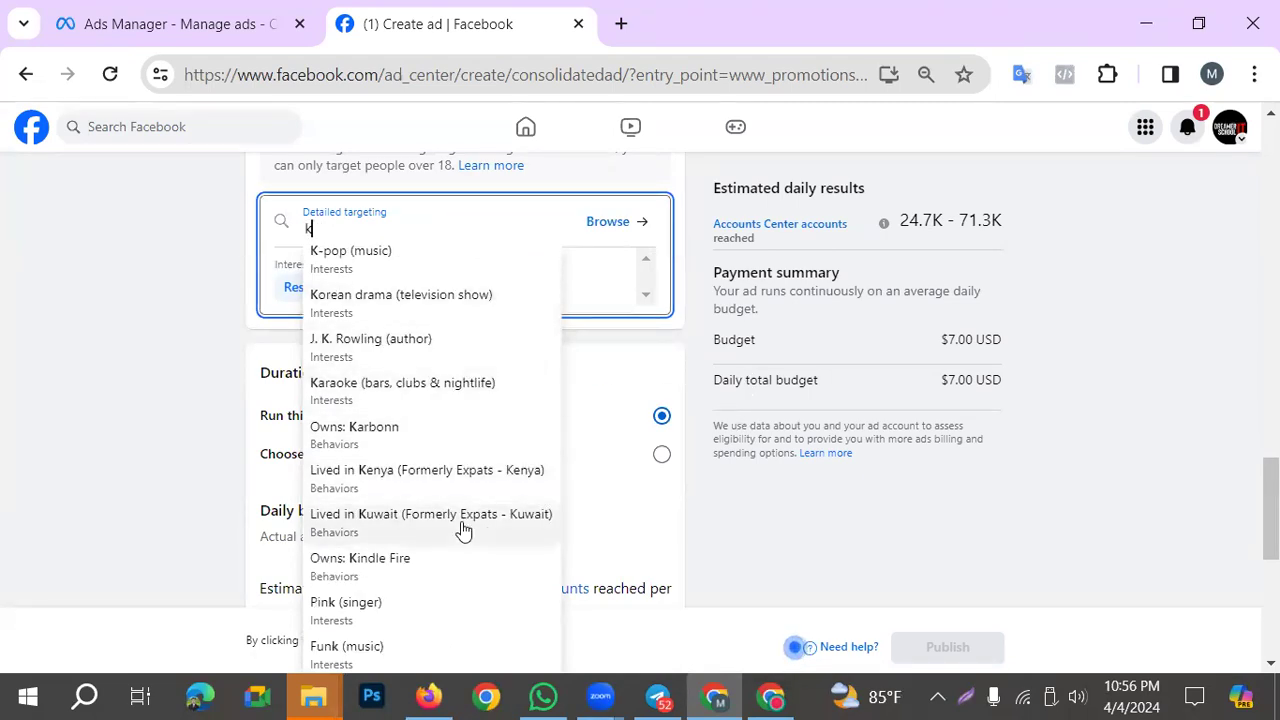
{"action": "scroll", "coordinate": [465, 505], "scroll_direction": "down", "scroll_amount": 3}
{"action": "scroll", "coordinate": [470, 470], "scroll_direction": "up", "scroll_amount": 5}
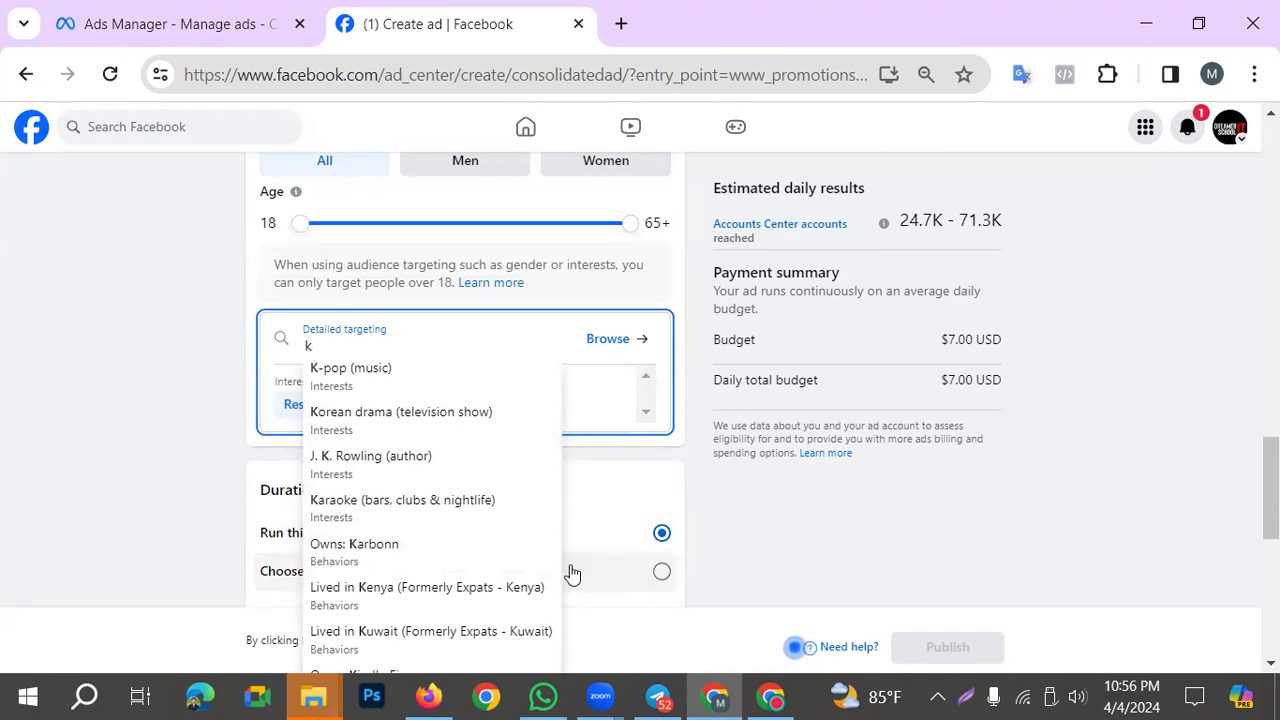
{"action": "left_click", "coordinate": [499, 492]}
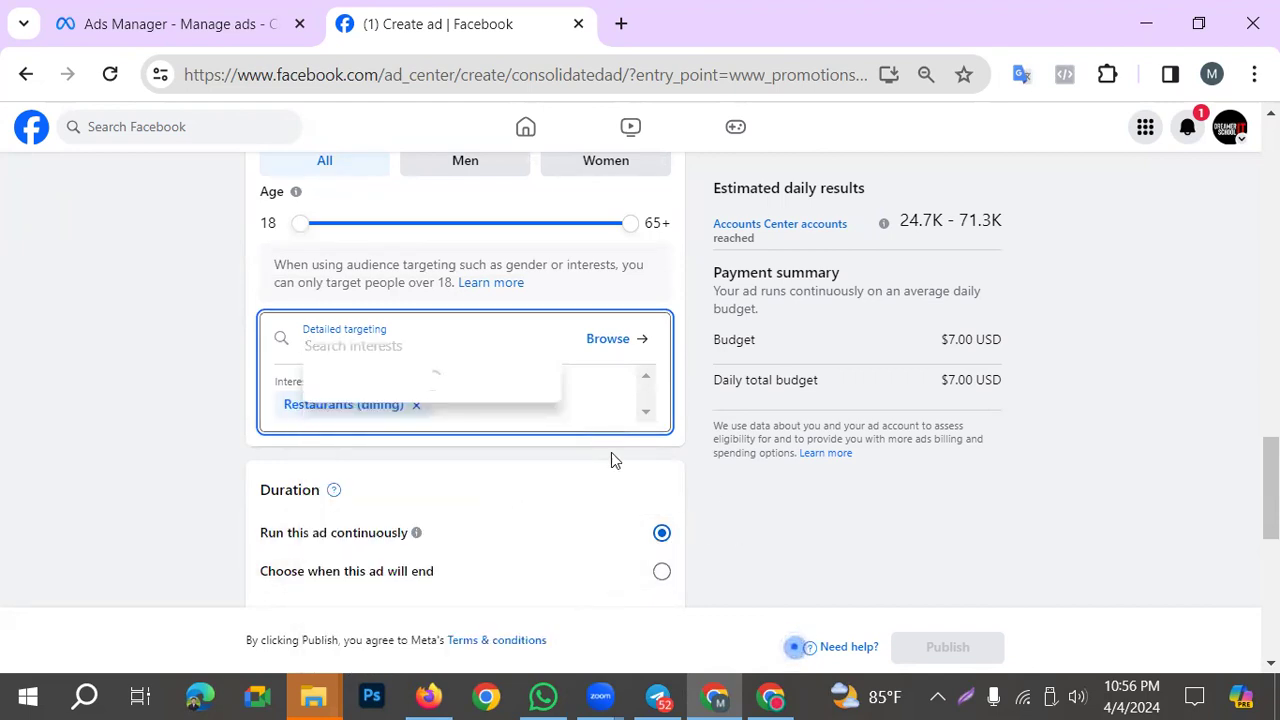
Search detailed targeting for "pizz" and add the Pizza (food & drink) interest
{"action": "type", "text": "p"}
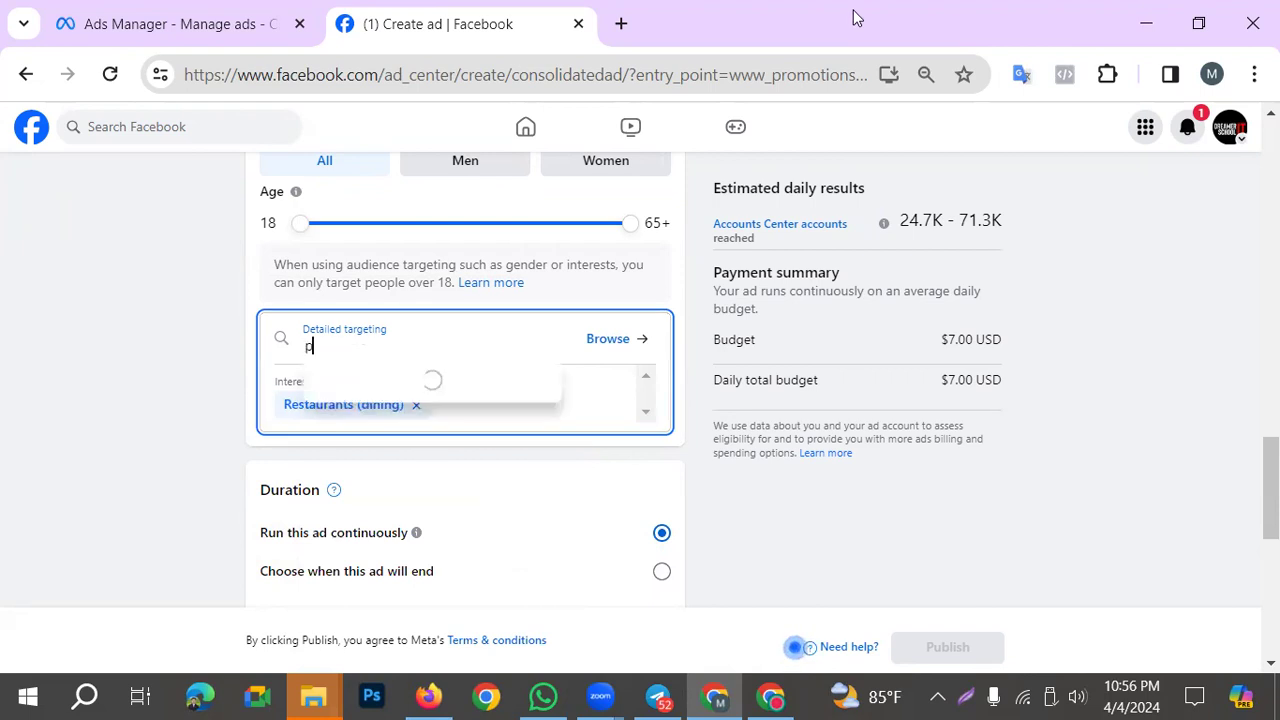
{"action": "type", "text": "izz"}
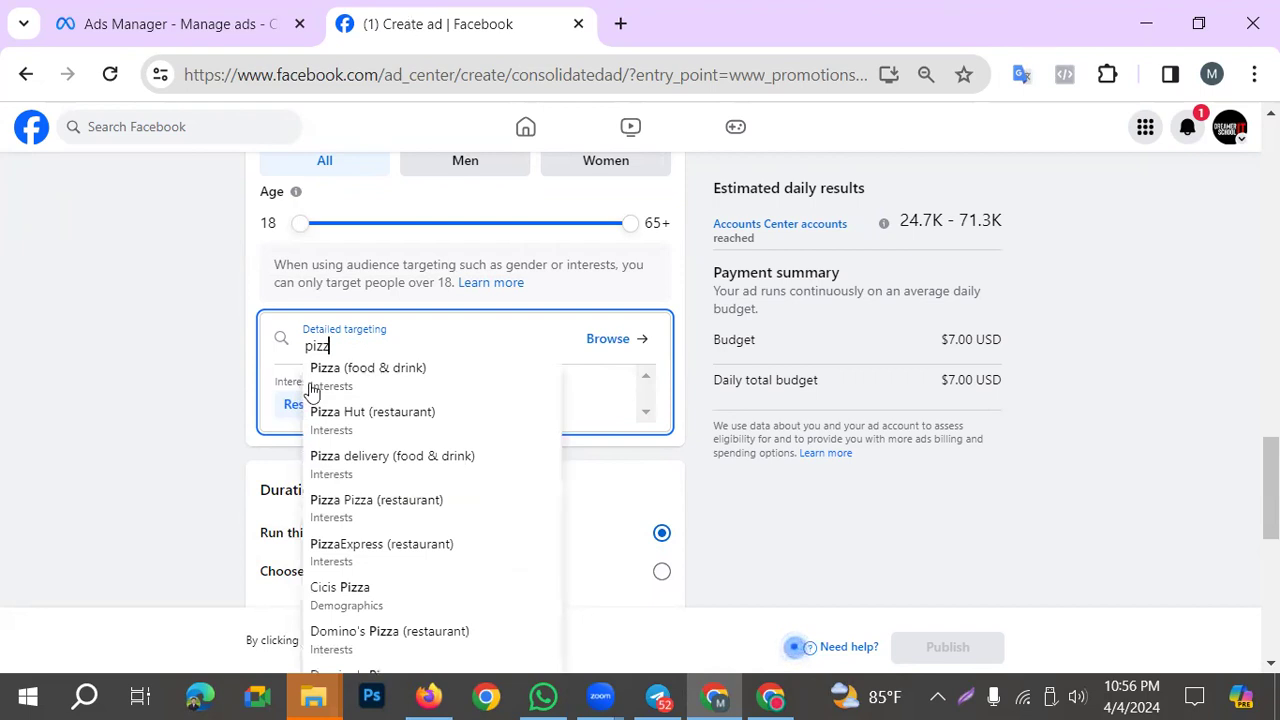
{"action": "left_click", "coordinate": [345, 383]}
{"action": "scroll", "coordinate": [372, 405], "scroll_direction": "down", "scroll_amount": 3}
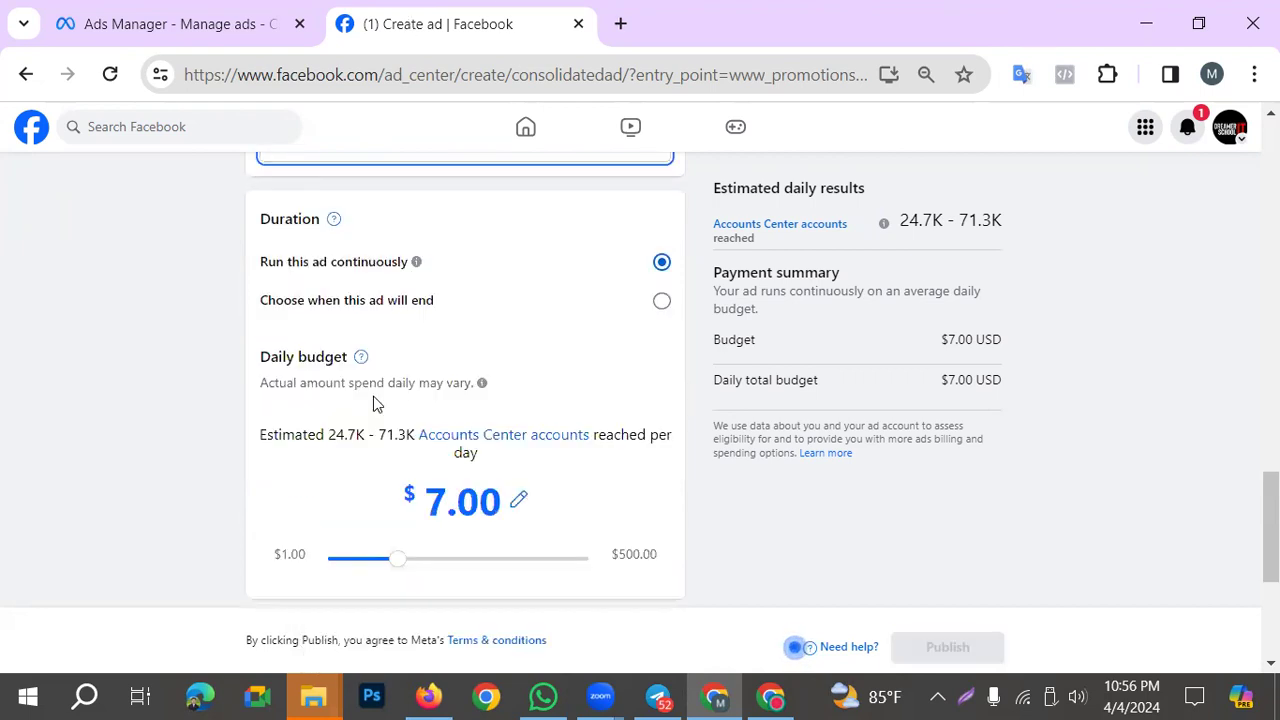
Search detailed targeting for "burger" and add the Burger King (restaurant) interest
{"action": "scroll", "coordinate": [360, 403], "scroll_direction": "up", "scroll_amount": 2}
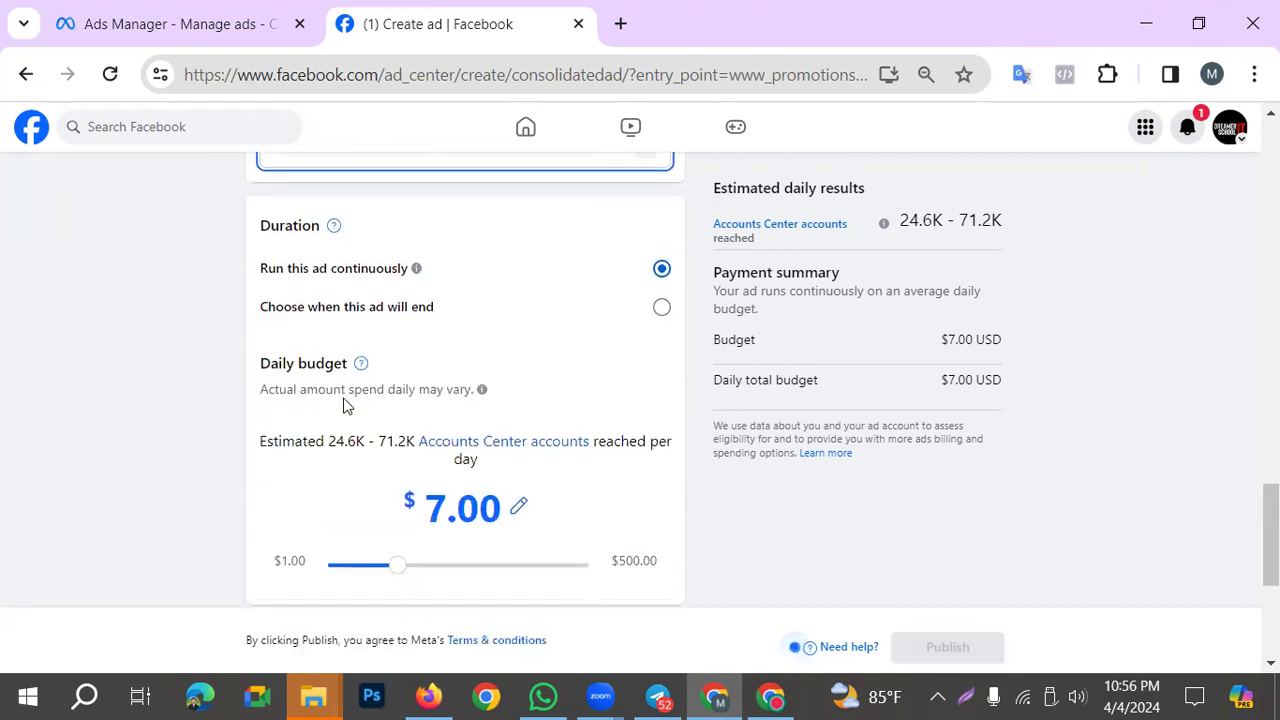
{"action": "type", "text": "b"}
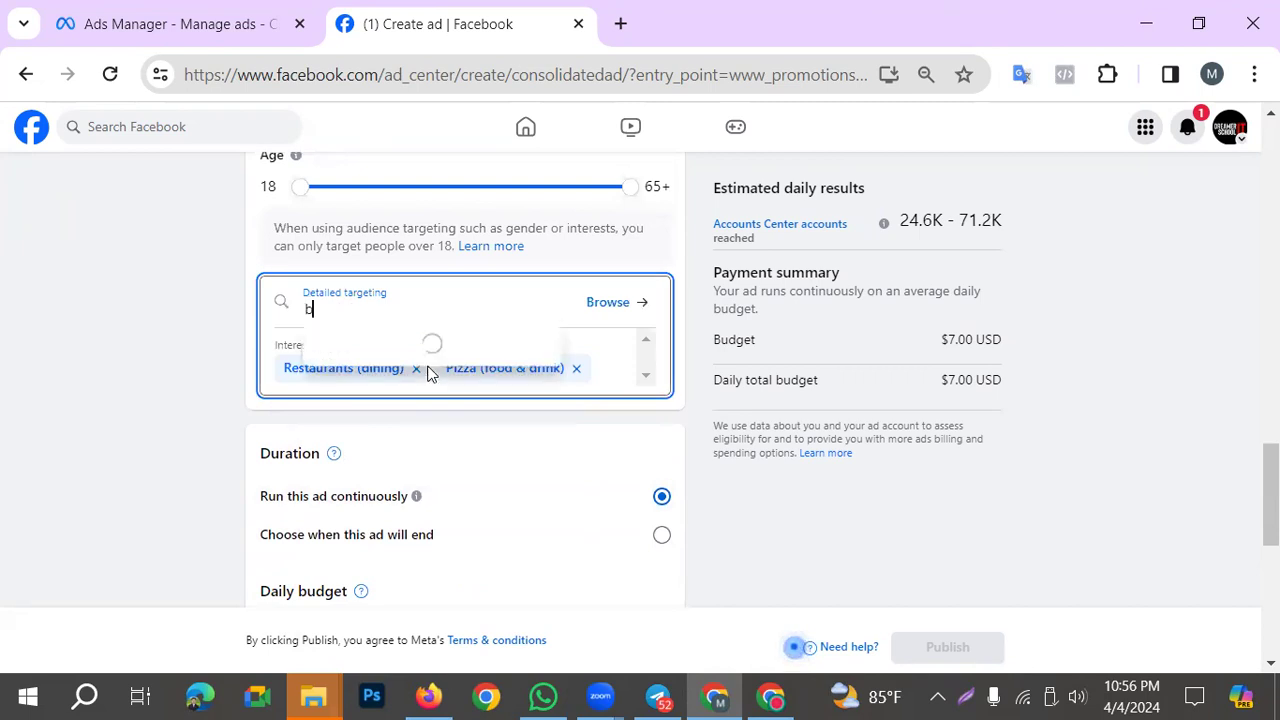
{"action": "type", "text": "u"}
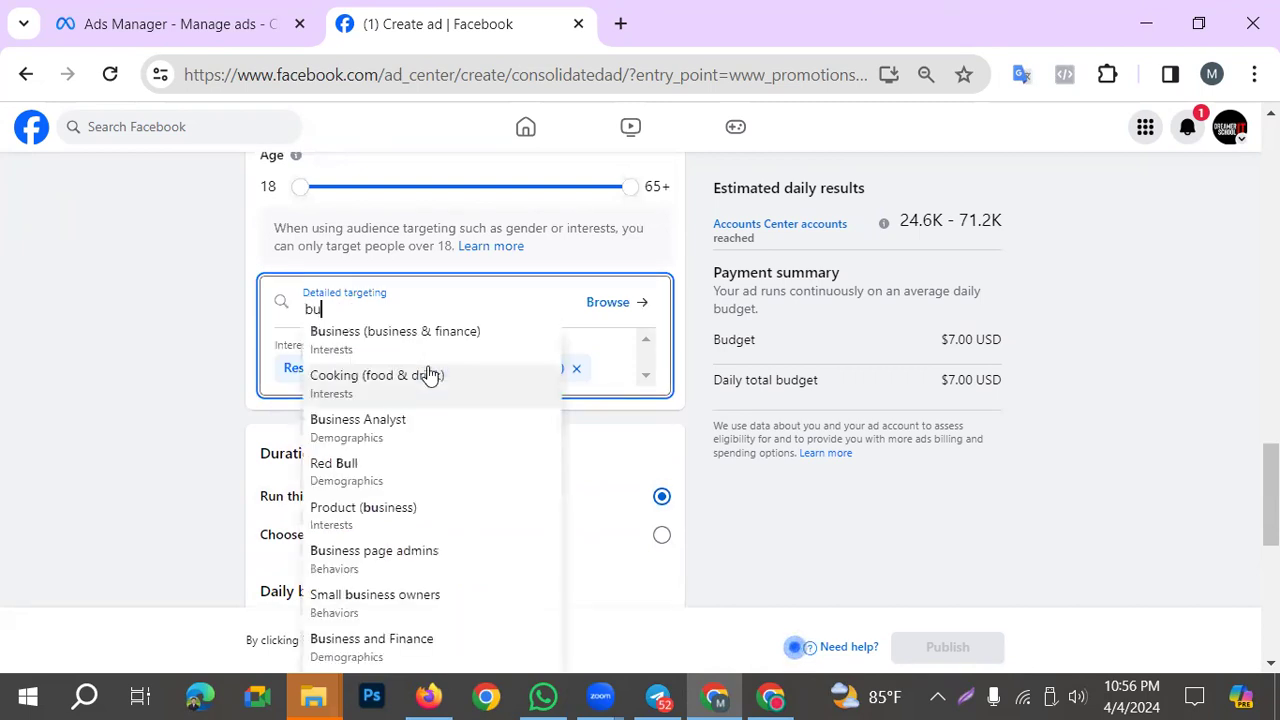
{"action": "type", "text": "rger"}
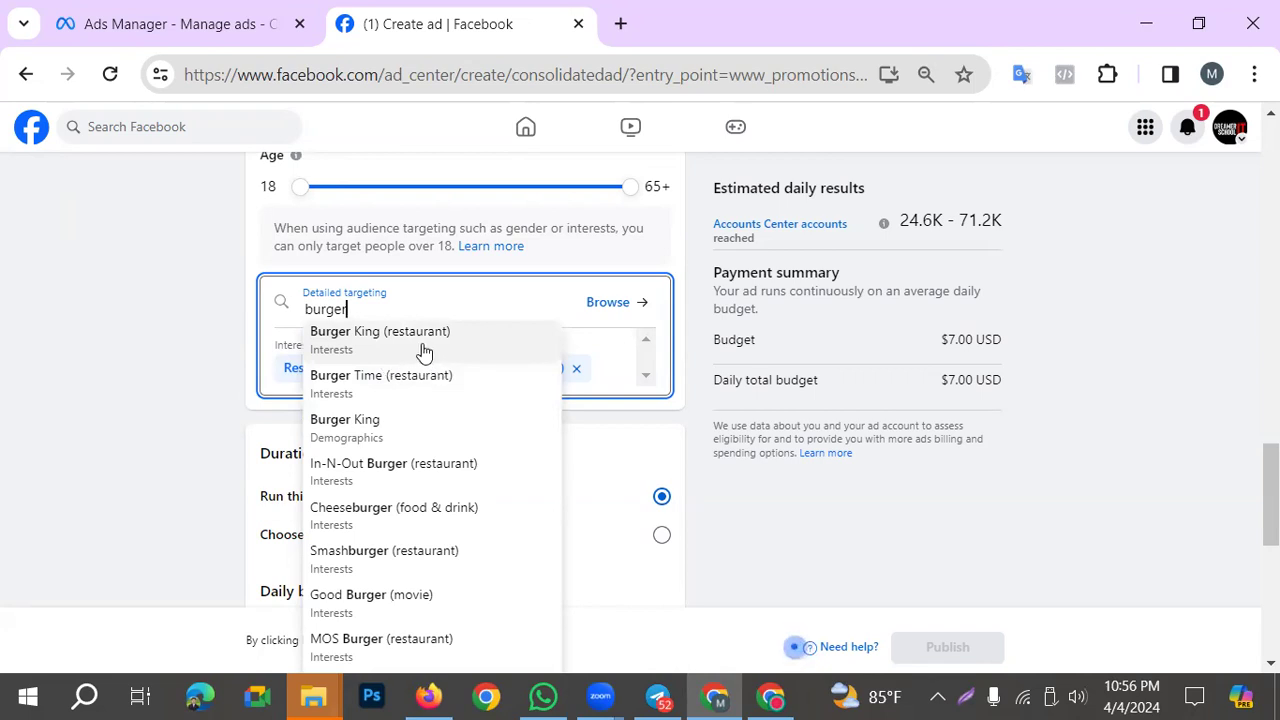
{"action": "left_click", "coordinate": [424, 350]}
Check the notifications and look over the ad's budget, placements, pixel, payment method and audience settings
{"action": "scroll", "coordinate": [424, 360], "scroll_direction": "down", "scroll_amount": 2}
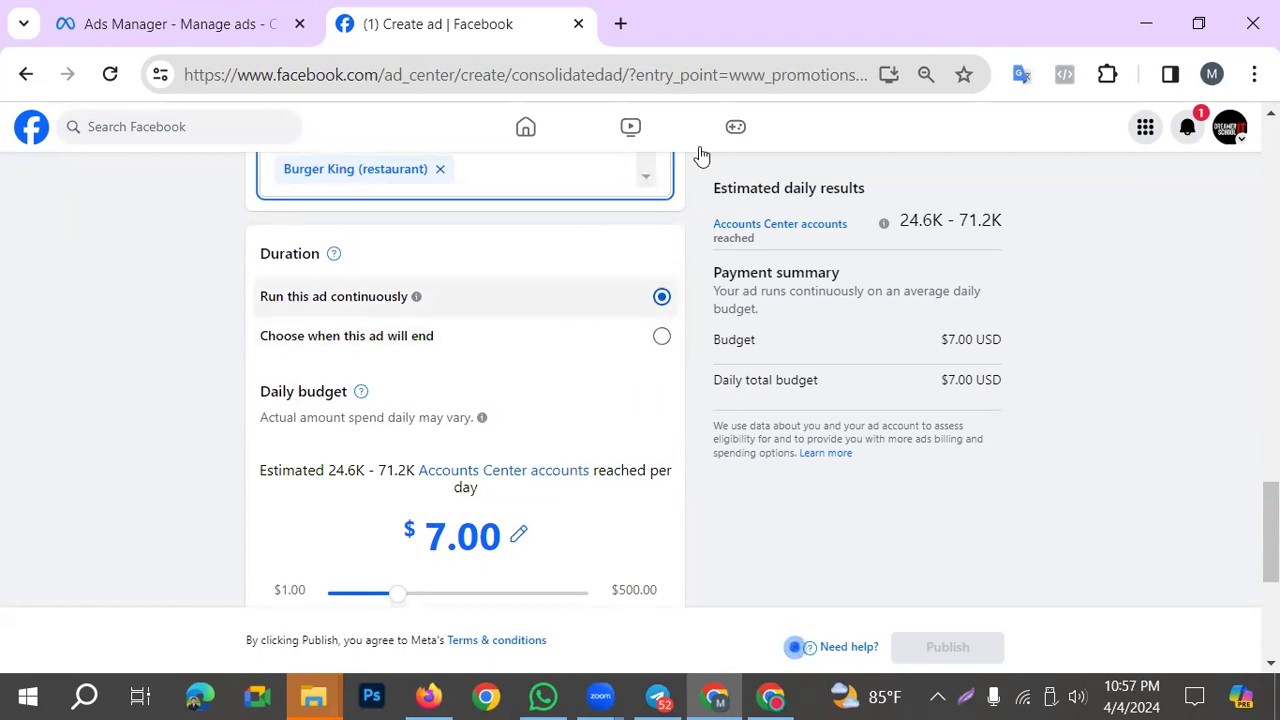
{"action": "left_click", "coordinate": [1194, 138]}
{"action": "left_click", "coordinate": [1194, 138]}
{"action": "scroll", "coordinate": [718, 358], "scroll_direction": "down", "scroll_amount": 4}
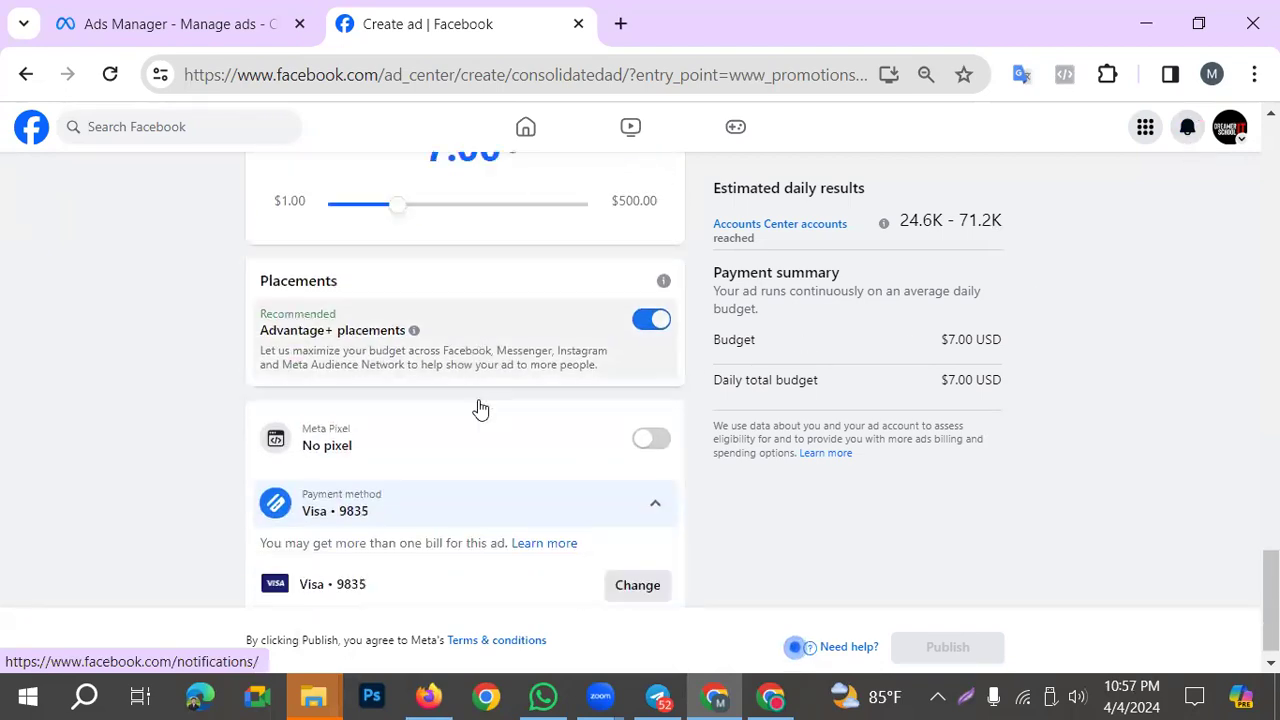
{"action": "scroll", "coordinate": [350, 588], "scroll_direction": "up", "scroll_amount": 15}
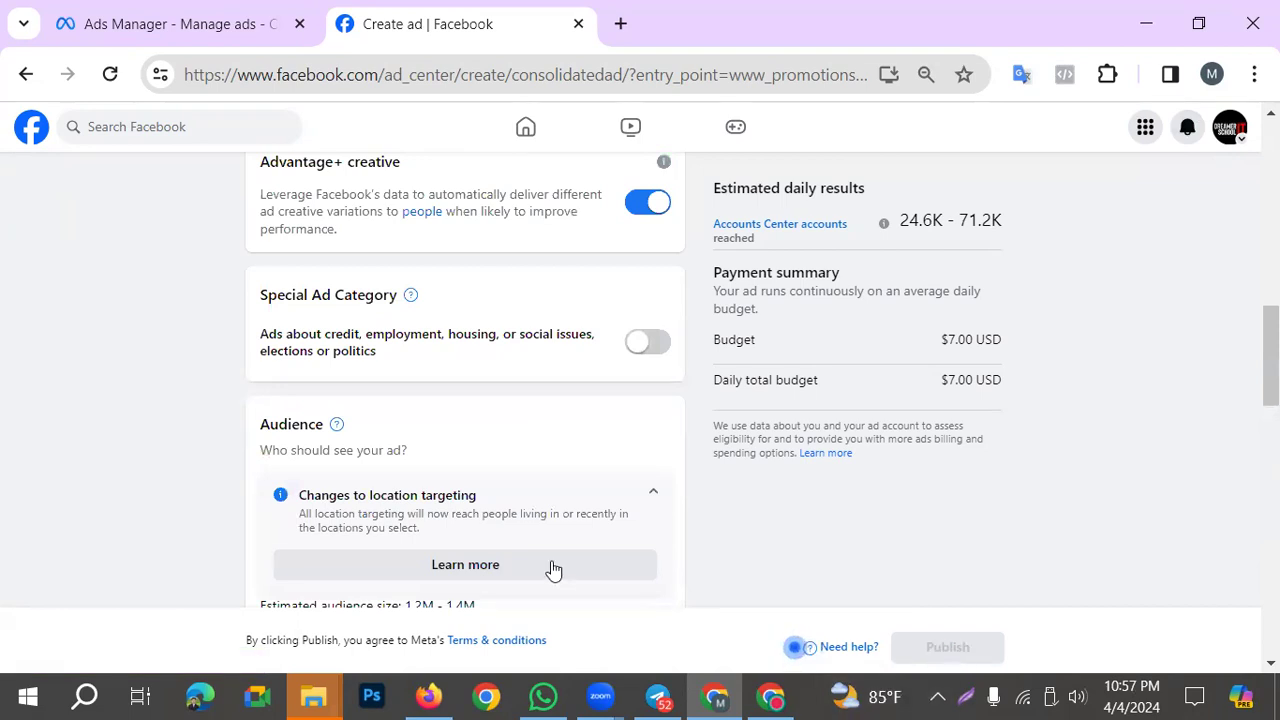
Examine the error on the ad's address, keep Get directions as the button label, and look over the ad creative and preview
{"action": "scroll", "coordinate": [394, 514], "scroll_direction": "up", "scroll_amount": 5}
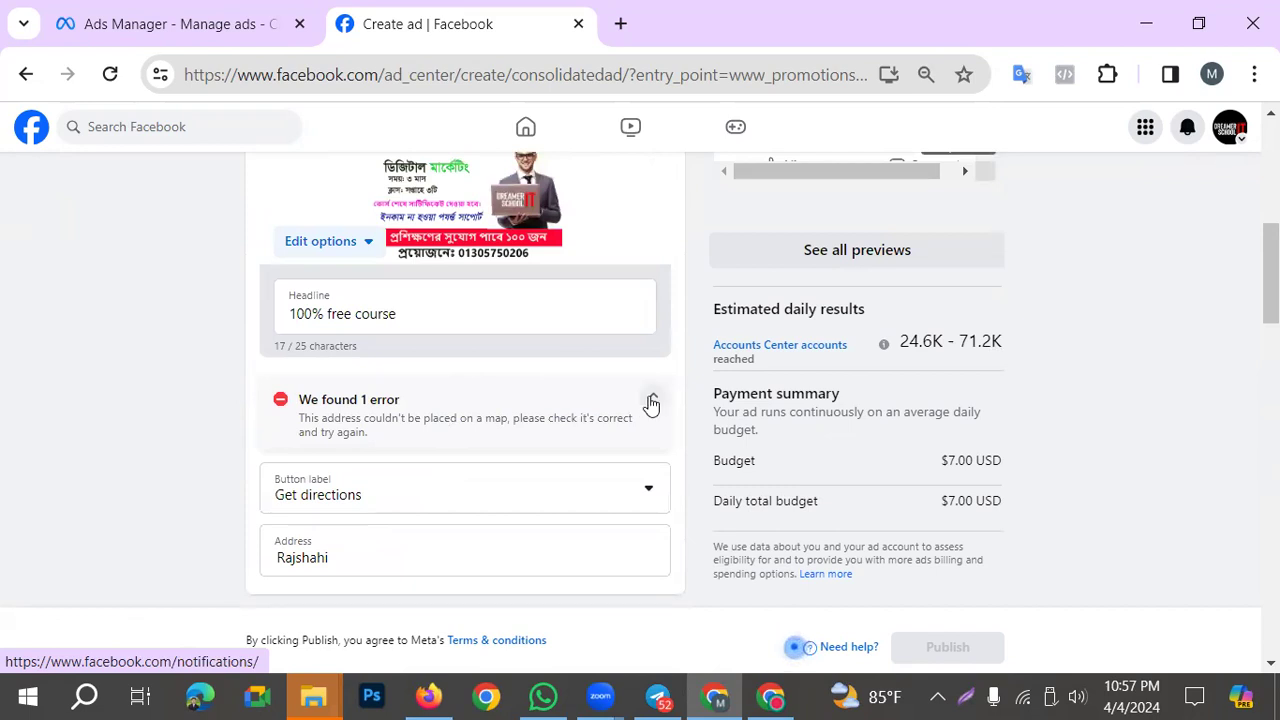
{"action": "left_click", "coordinate": [652, 398]}
{"action": "scroll", "coordinate": [448, 374], "scroll_direction": "down", "scroll_amount": 1}
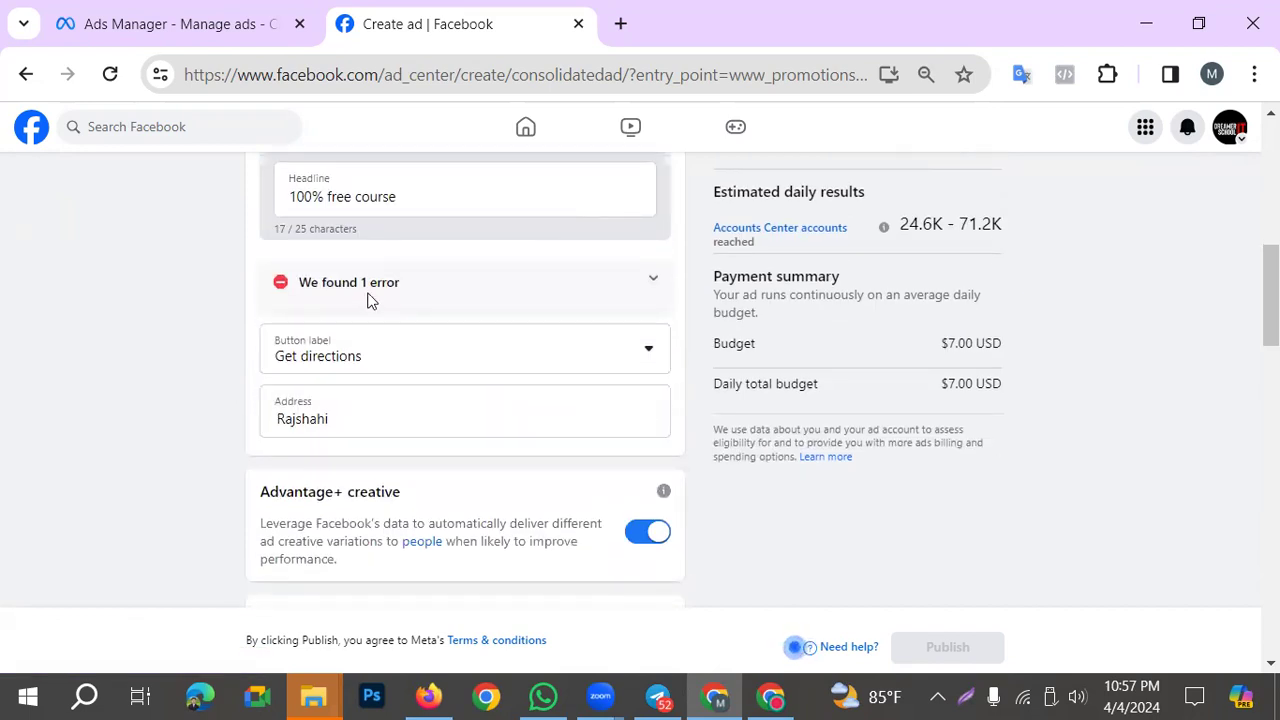
{"action": "scroll", "coordinate": [380, 287], "scroll_direction": "down", "scroll_amount": 1}
{"action": "scroll", "coordinate": [437, 369], "scroll_direction": "up", "scroll_amount": 1}
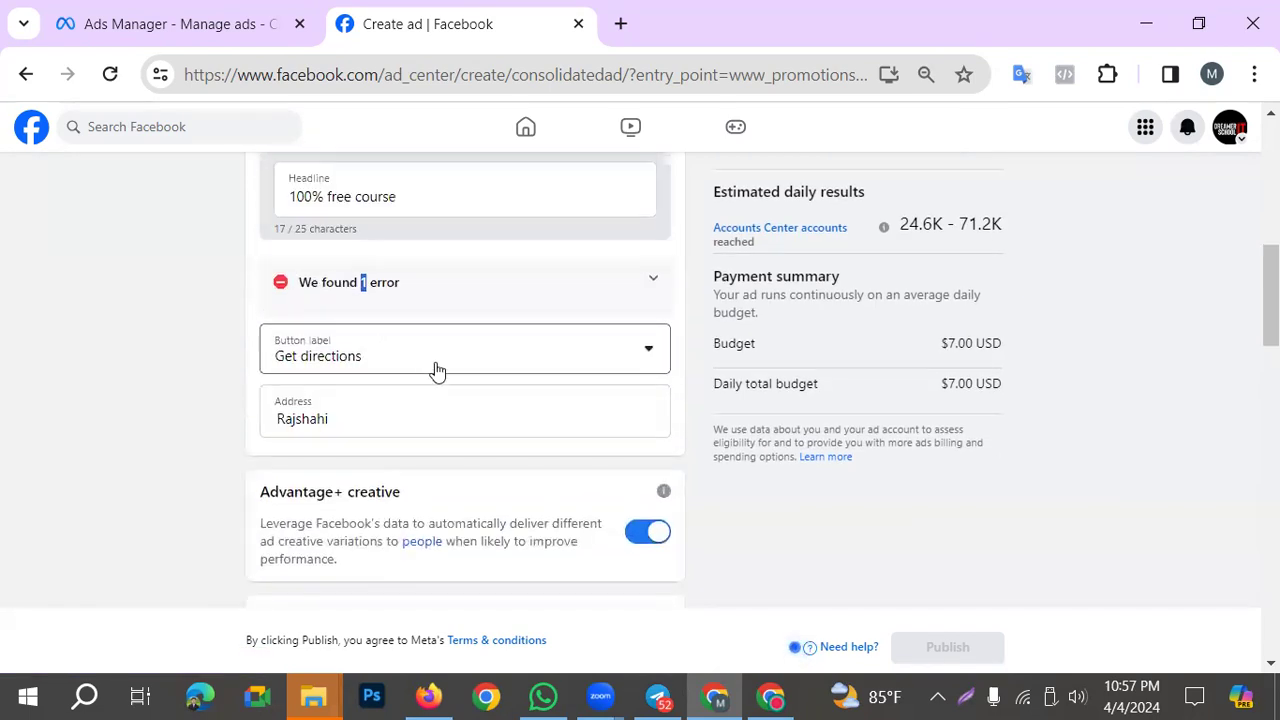
{"action": "left_click", "coordinate": [433, 363]}
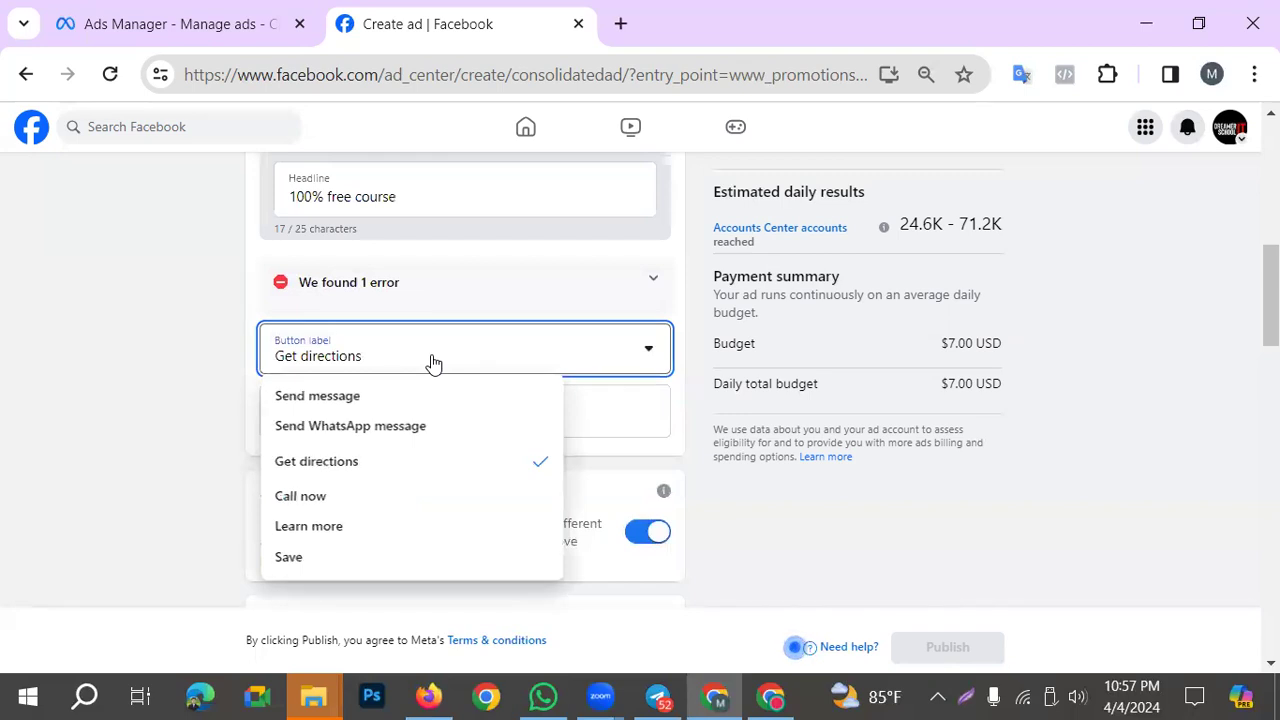
{"action": "left_click", "coordinate": [355, 464]}
{"action": "scroll", "coordinate": [457, 440], "scroll_direction": "up", "scroll_amount": 2}
{"action": "scroll", "coordinate": [462, 441], "scroll_direction": "up", "scroll_amount": 5}
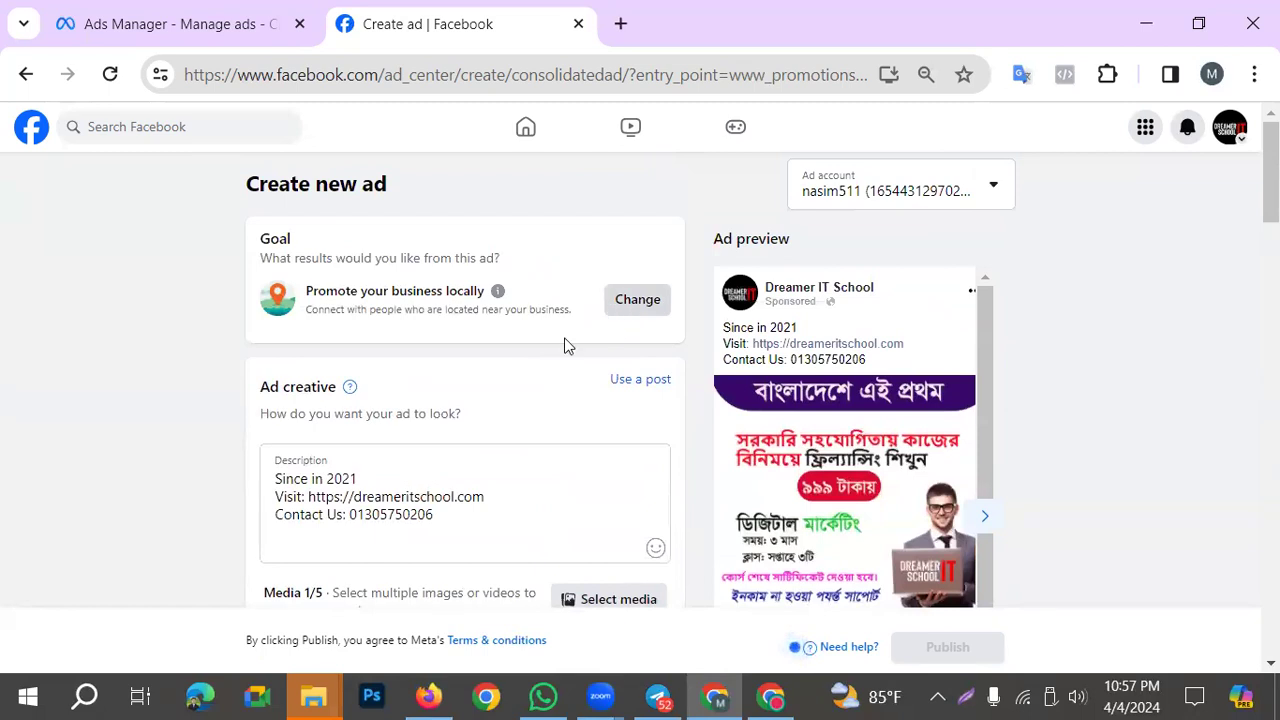
{"action": "scroll", "coordinate": [495, 373], "scroll_direction": "down", "scroll_amount": 5}
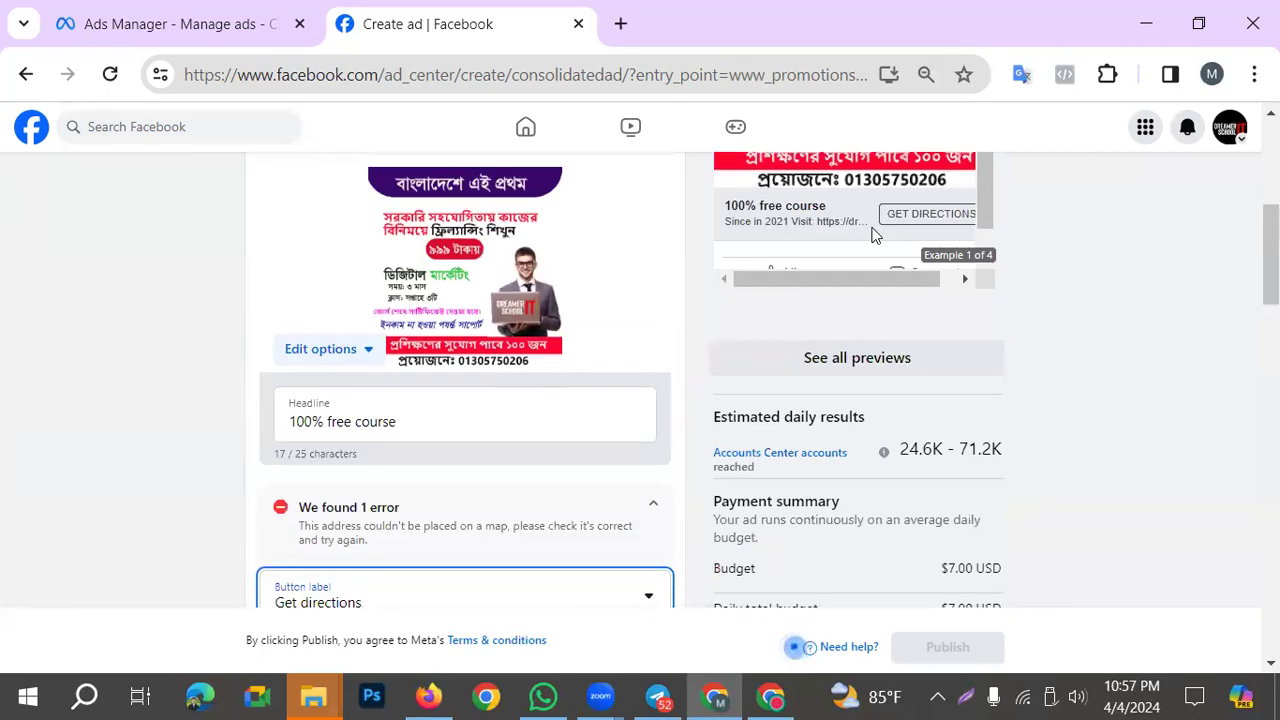
{"action": "scroll", "coordinate": [603, 365], "scroll_direction": "down", "scroll_amount": 1}
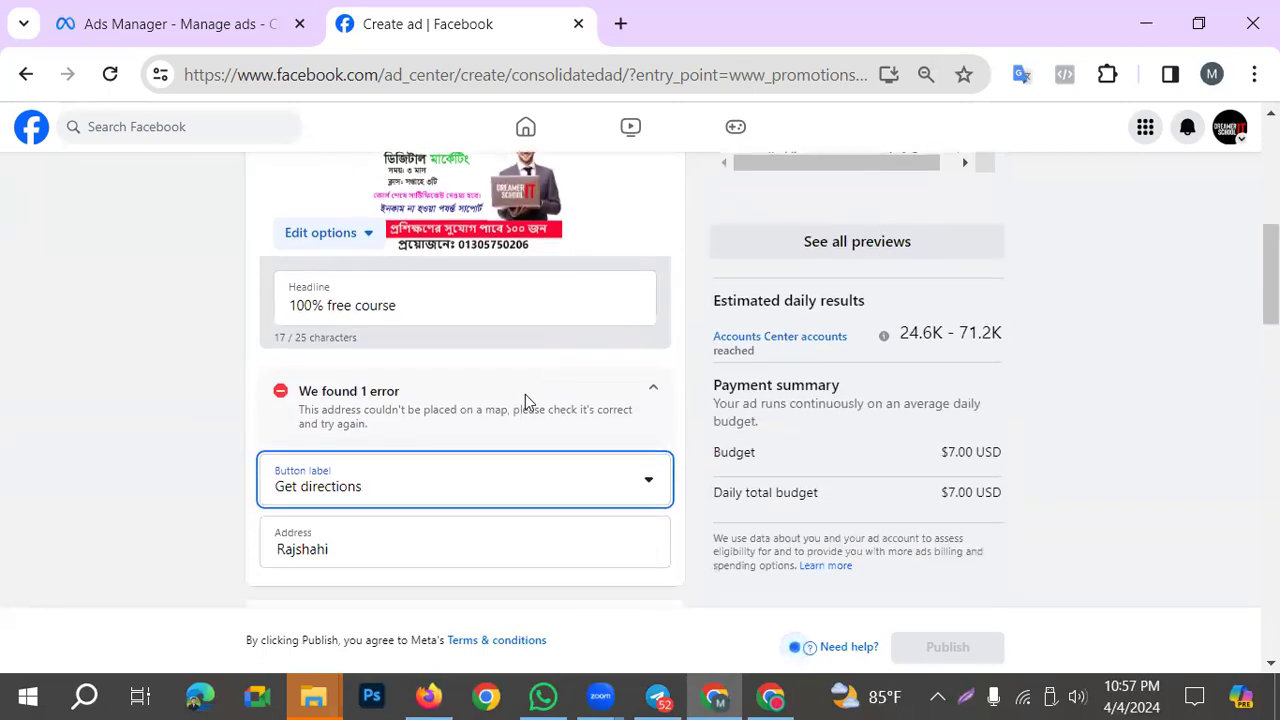
Replace the Get directions address with the suggested location Rajshahi Bypass Road
{"action": "left_click", "coordinate": [500, 486]}
{"action": "left_click", "coordinate": [606, 531]}
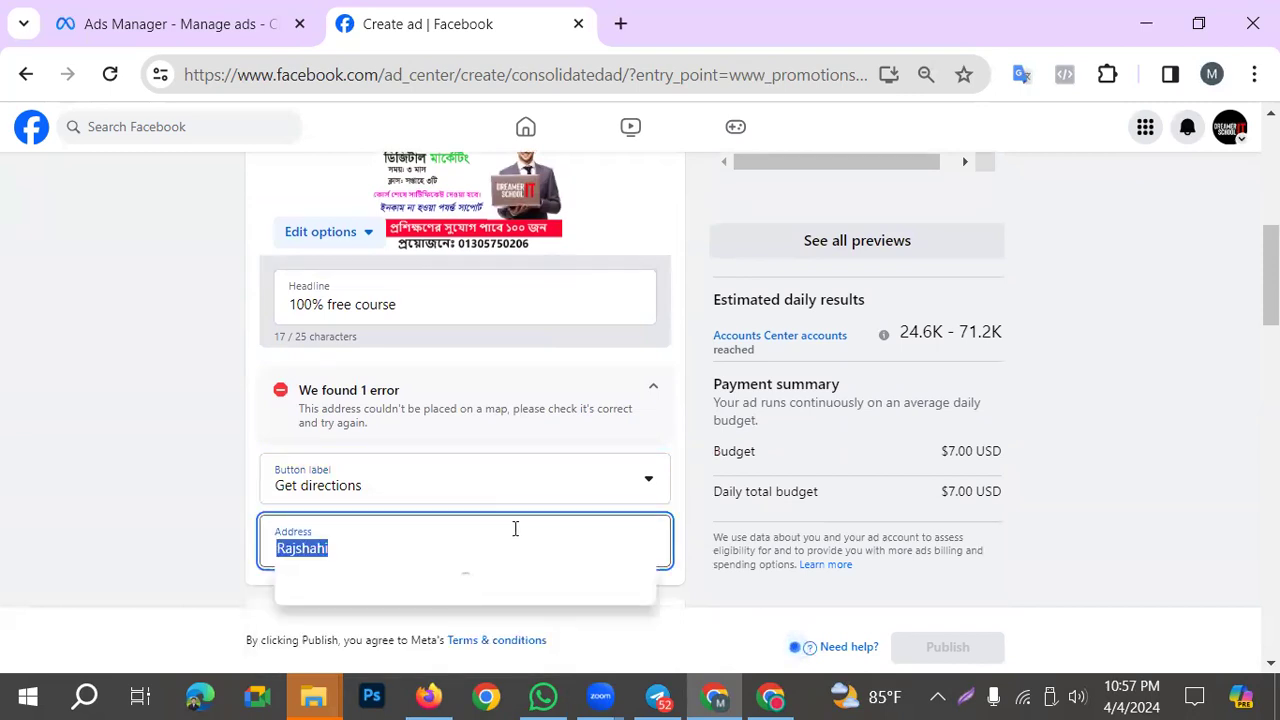
{"action": "scroll", "coordinate": [526, 500], "scroll_direction": "down", "scroll_amount": 1}
{"action": "left_click", "coordinate": [380, 473]}
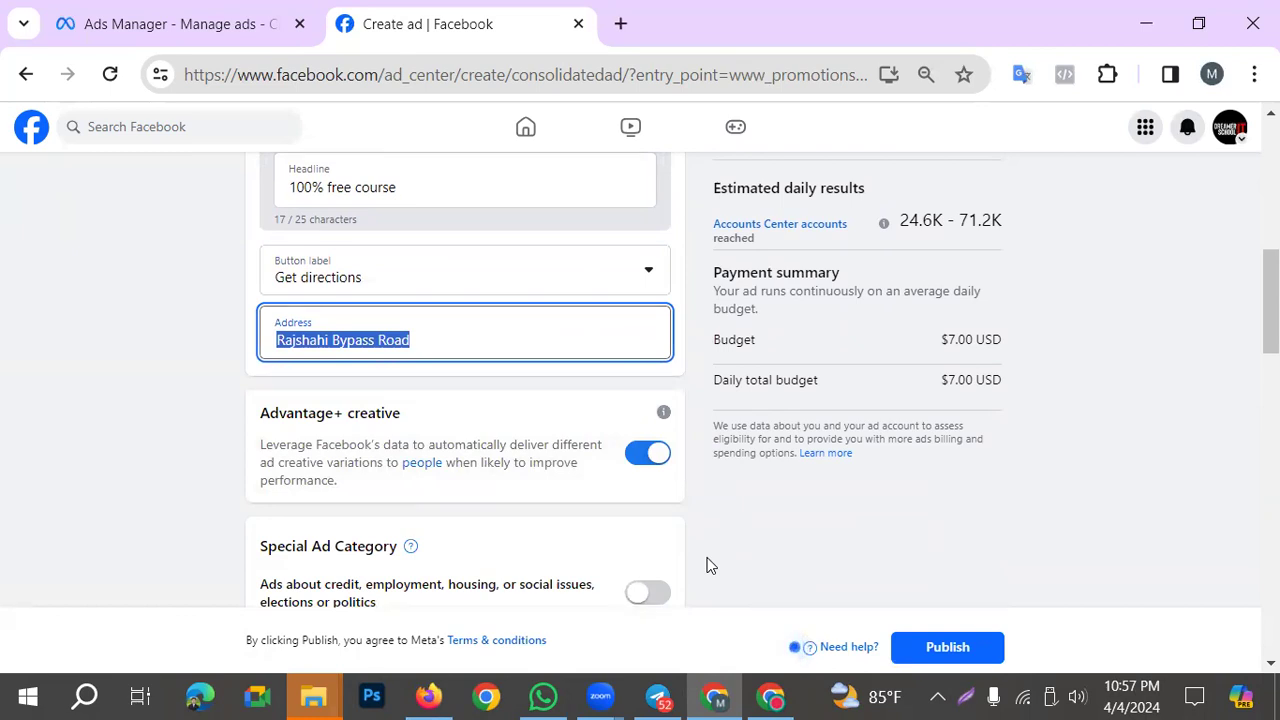
Look over the ad's creative, audience interests, duration, daily budget, placements, pixel and payment method
{"action": "scroll", "coordinate": [574, 423], "scroll_direction": "up", "scroll_amount": 4}
{"action": "scroll", "coordinate": [534, 394], "scroll_direction": "down", "scroll_amount": 6}
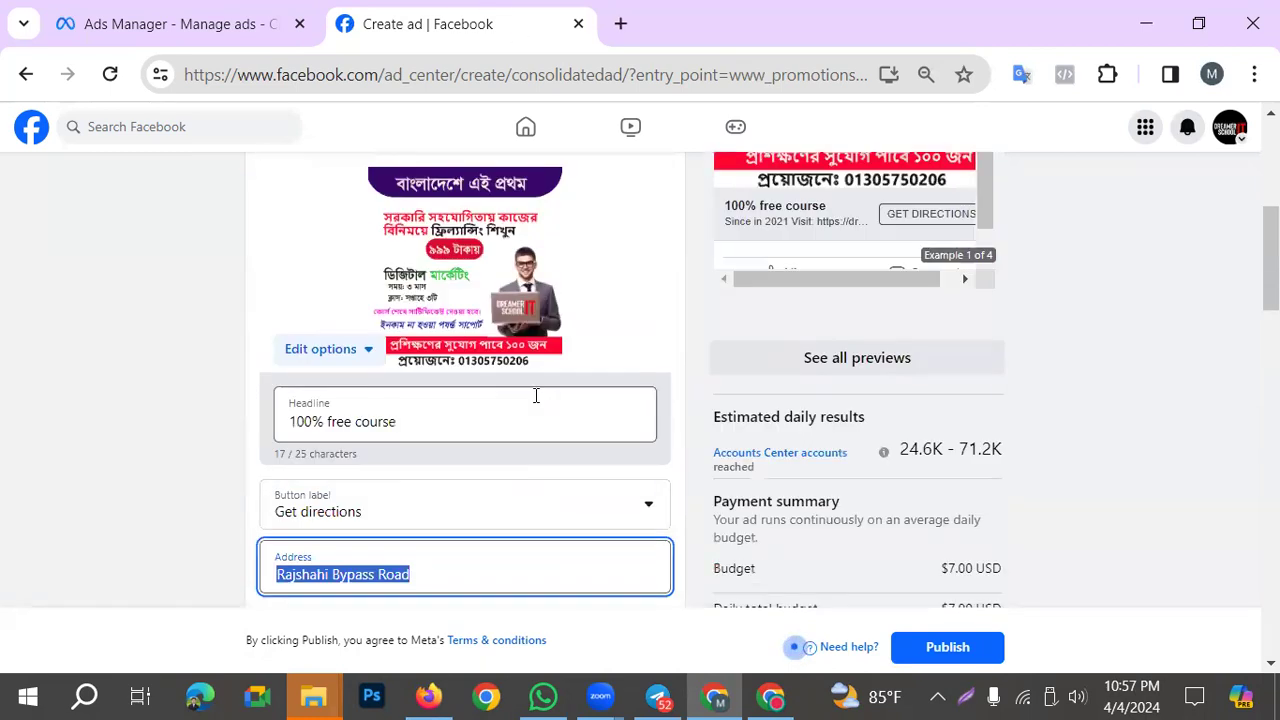
{"action": "scroll", "coordinate": [532, 398], "scroll_direction": "down", "scroll_amount": 9}
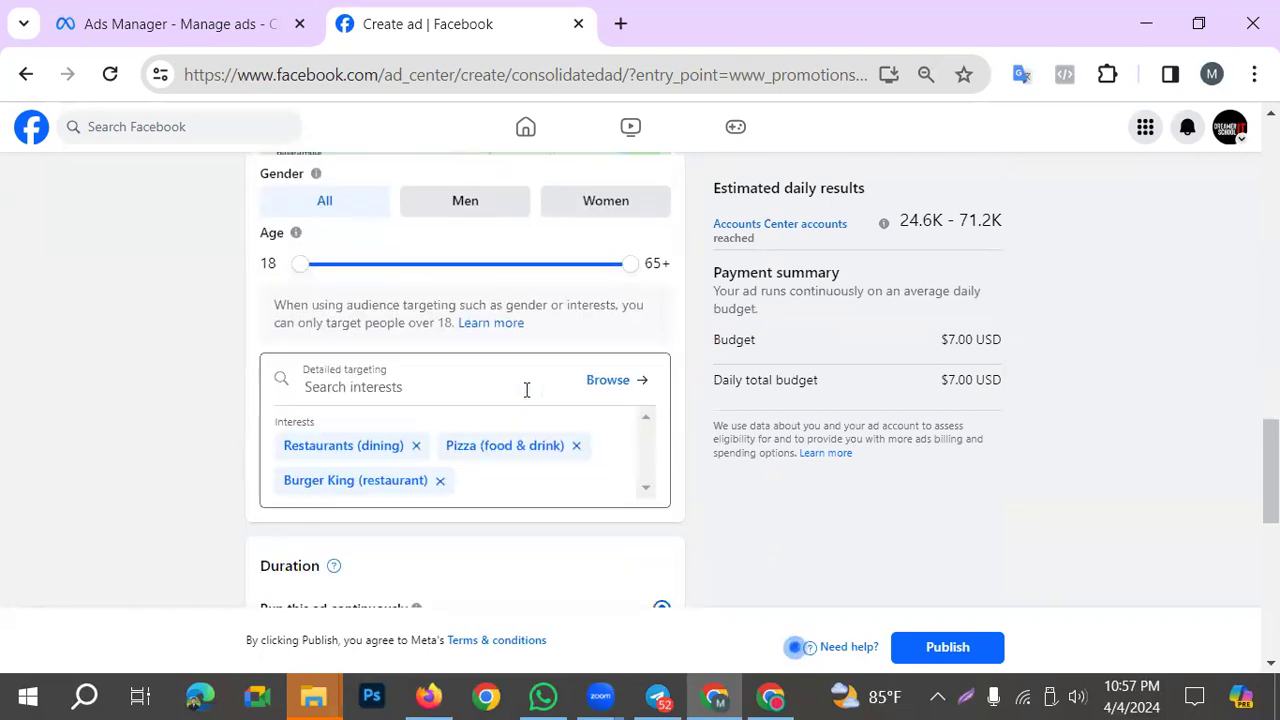
{"action": "scroll", "coordinate": [509, 429], "scroll_direction": "down", "scroll_amount": 4}
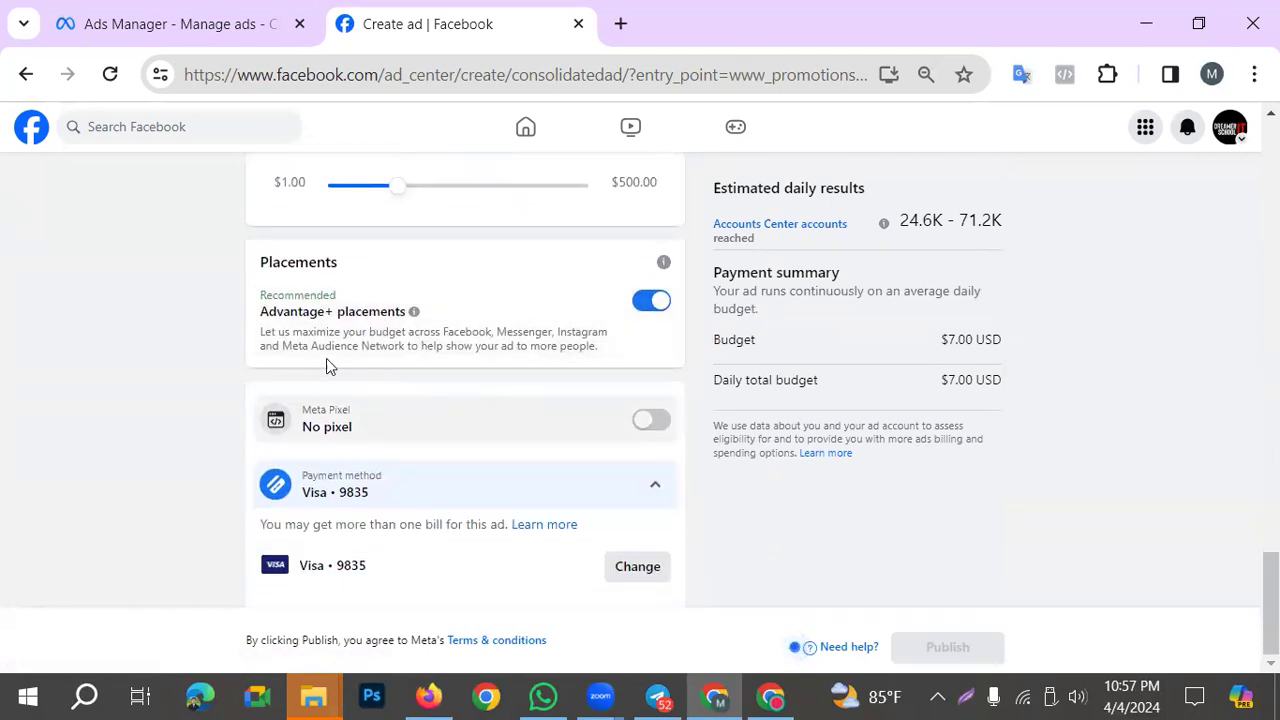
{"action": "scroll", "coordinate": [326, 363], "scroll_direction": "up", "scroll_amount": 4}
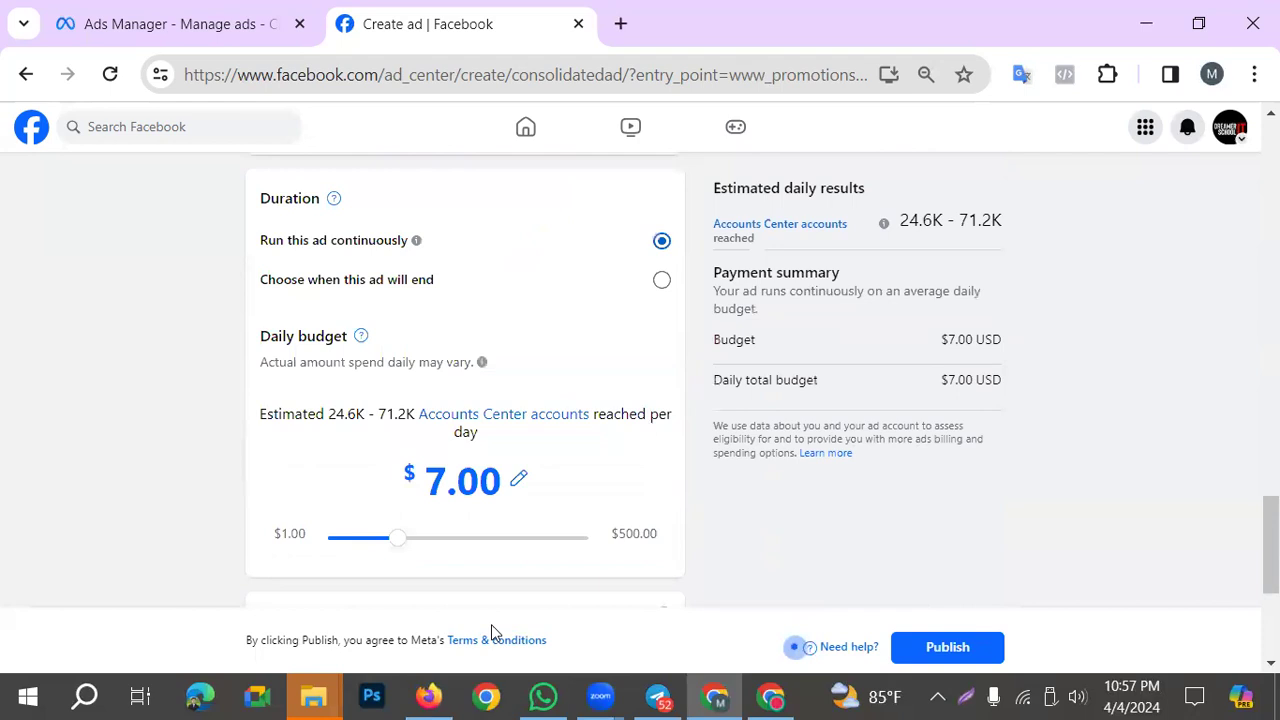
{"action": "scroll", "coordinate": [520, 609], "scroll_direction": "down", "scroll_amount": 3}
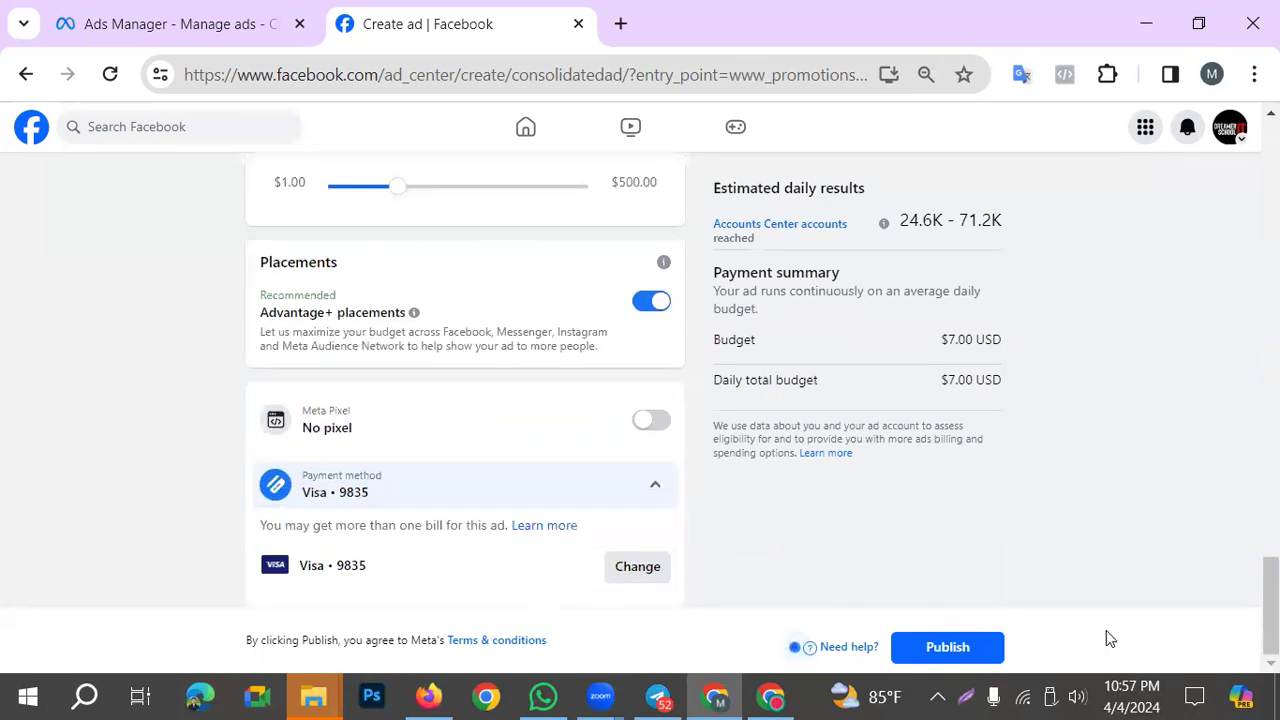
{"action": "scroll", "coordinate": [1023, 529], "scroll_direction": "up", "scroll_amount": 10}
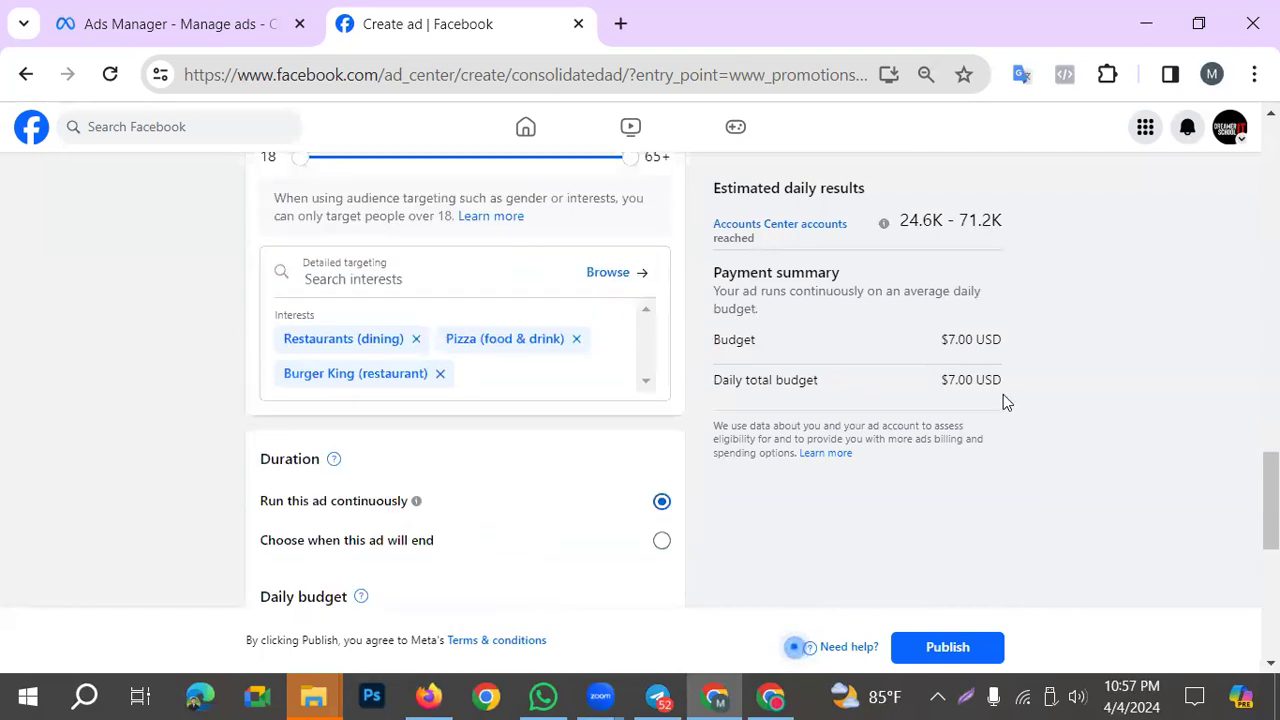
{"action": "scroll", "coordinate": [787, 371], "scroll_direction": "up", "scroll_amount": 8}
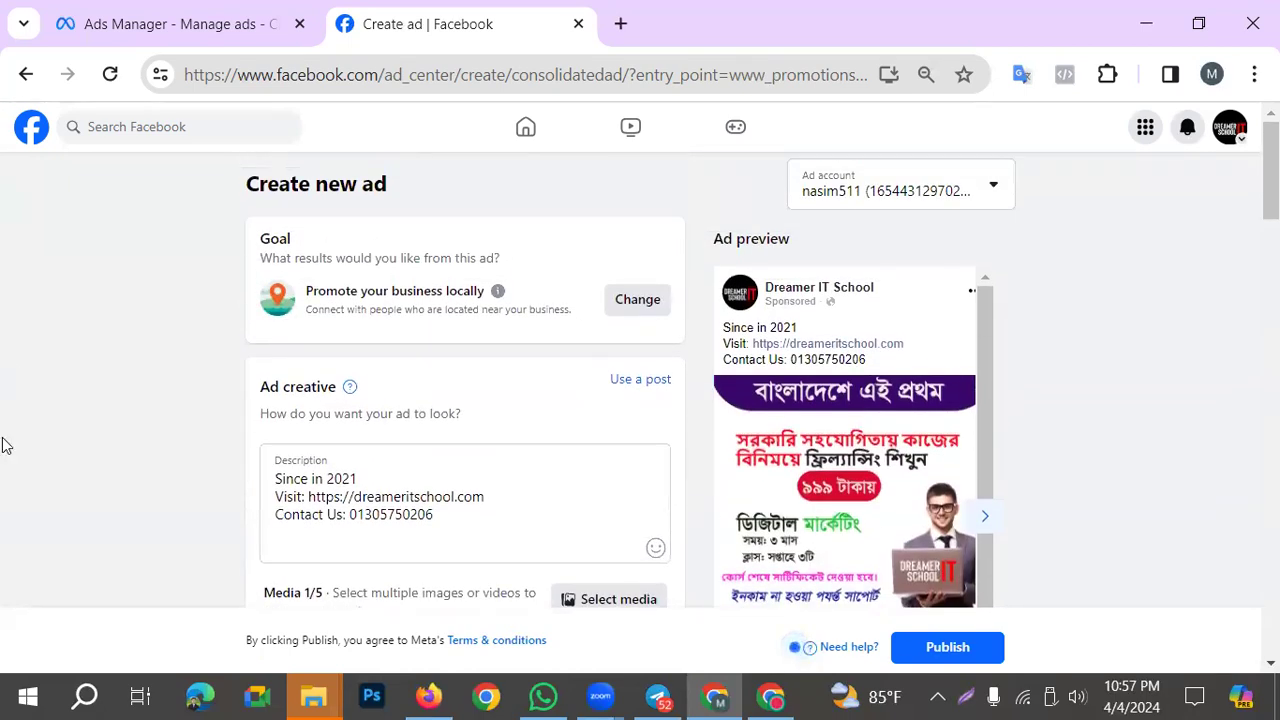
Switch the ad account to Agency AC and examine the estimated VAT and daily total in the payment summary
{"action": "left_click", "coordinate": [996, 190]}
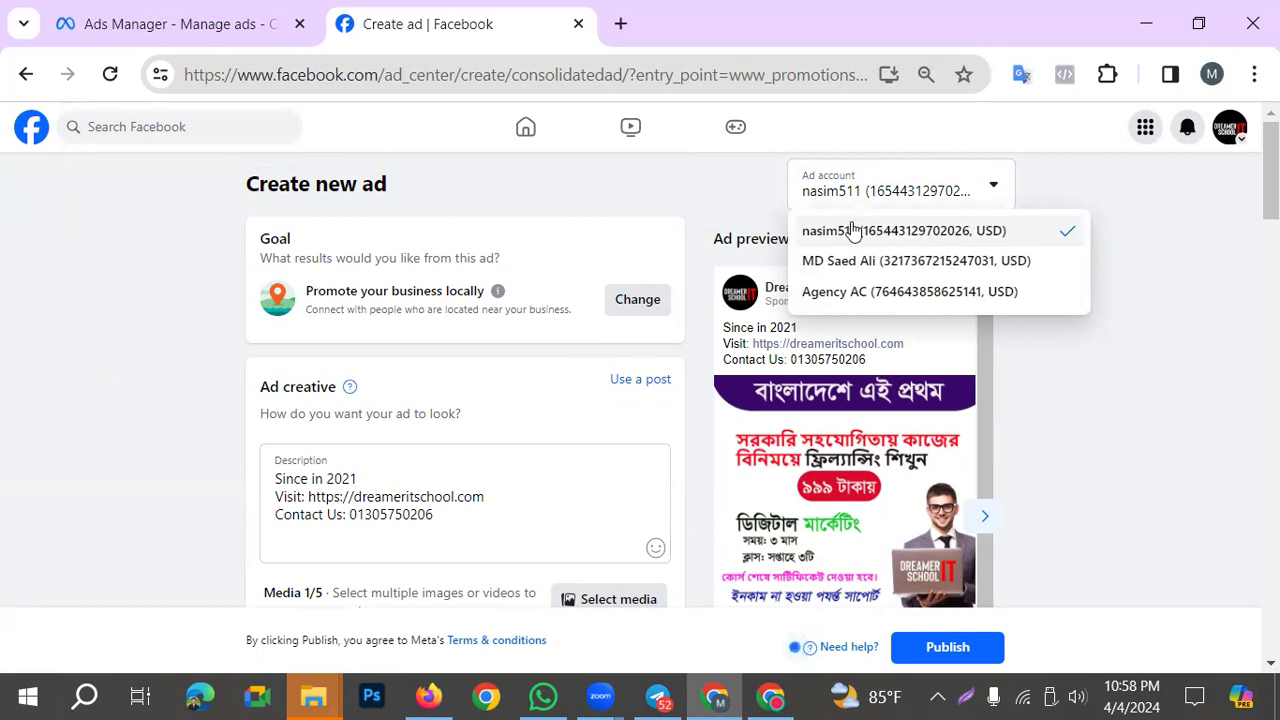
{"action": "left_click", "coordinate": [832, 291]}
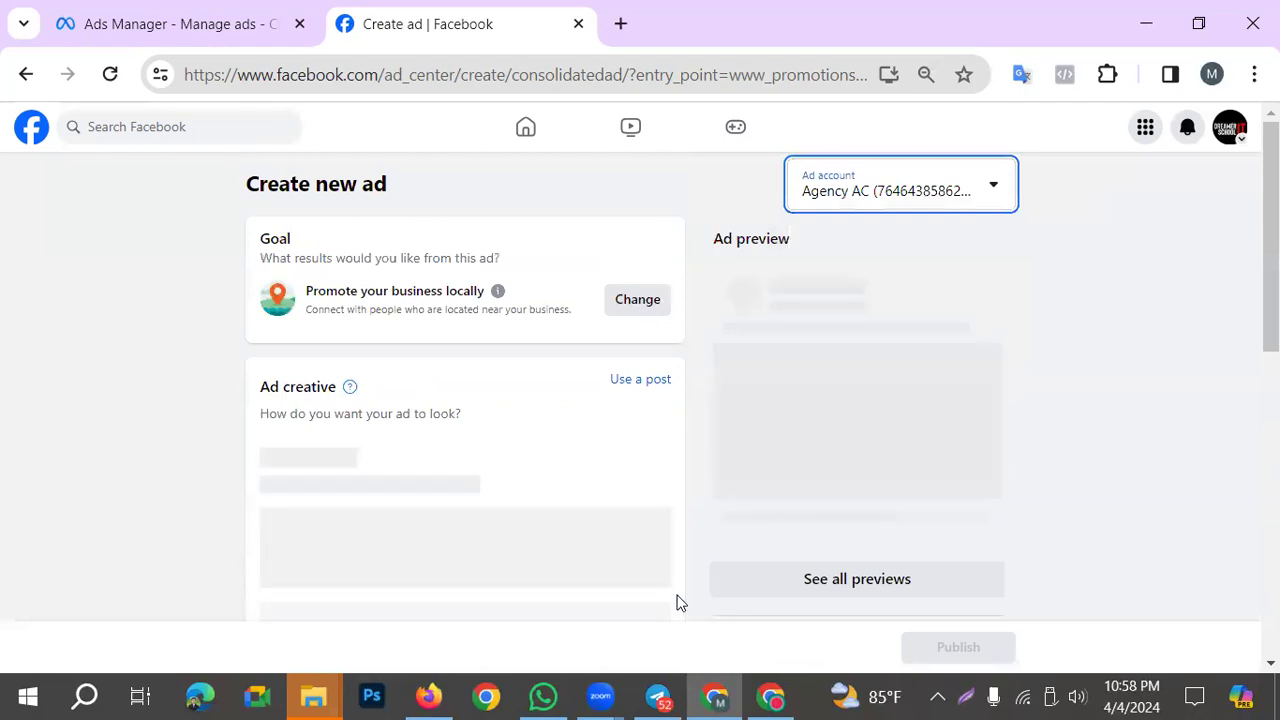
{"action": "scroll", "coordinate": [503, 600], "scroll_direction": "down", "scroll_amount": 10}
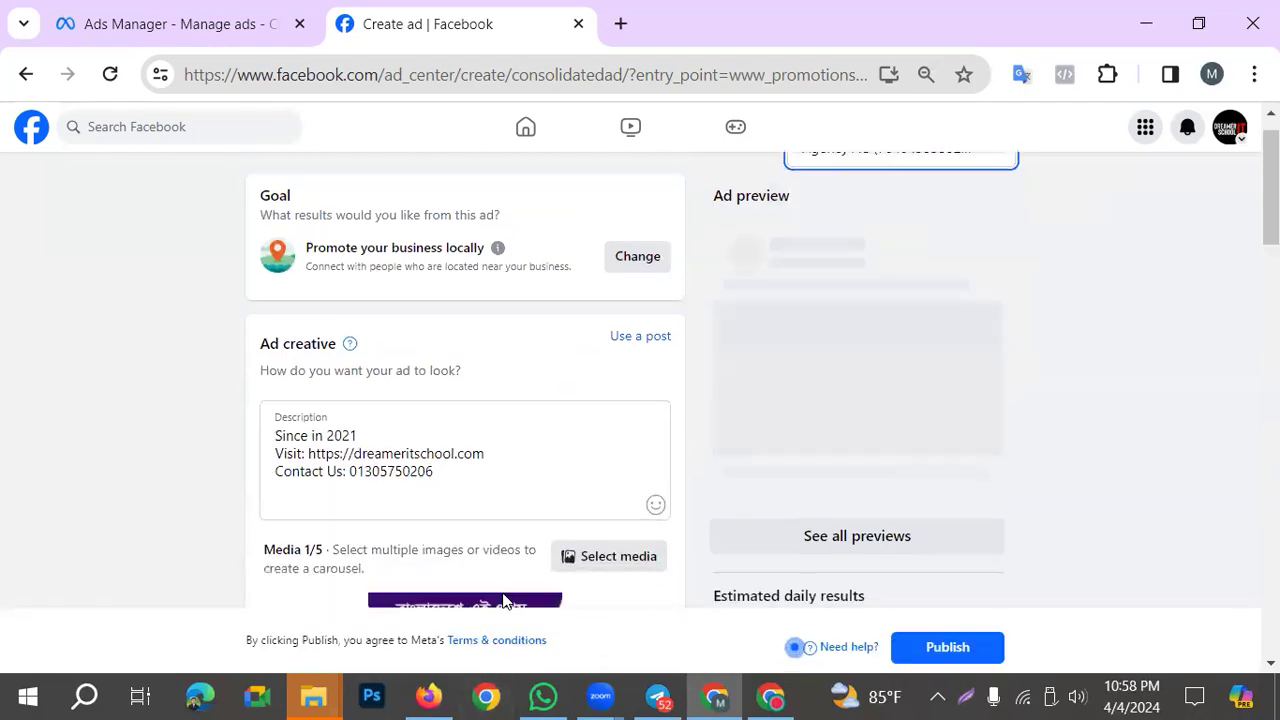
{"action": "scroll", "coordinate": [510, 560], "scroll_direction": "down", "scroll_amount": 5}
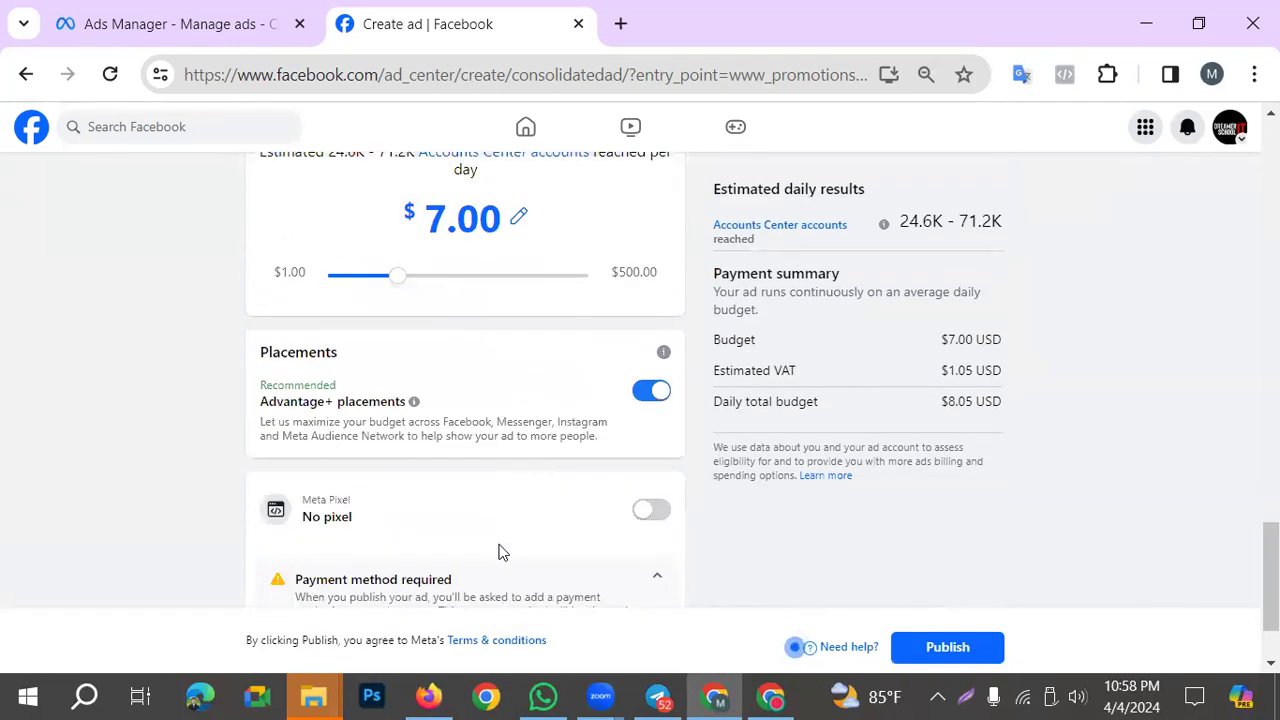
{"action": "left_click_drag", "start_coordinate": [938, 371], "coordinate": [1063, 380]}
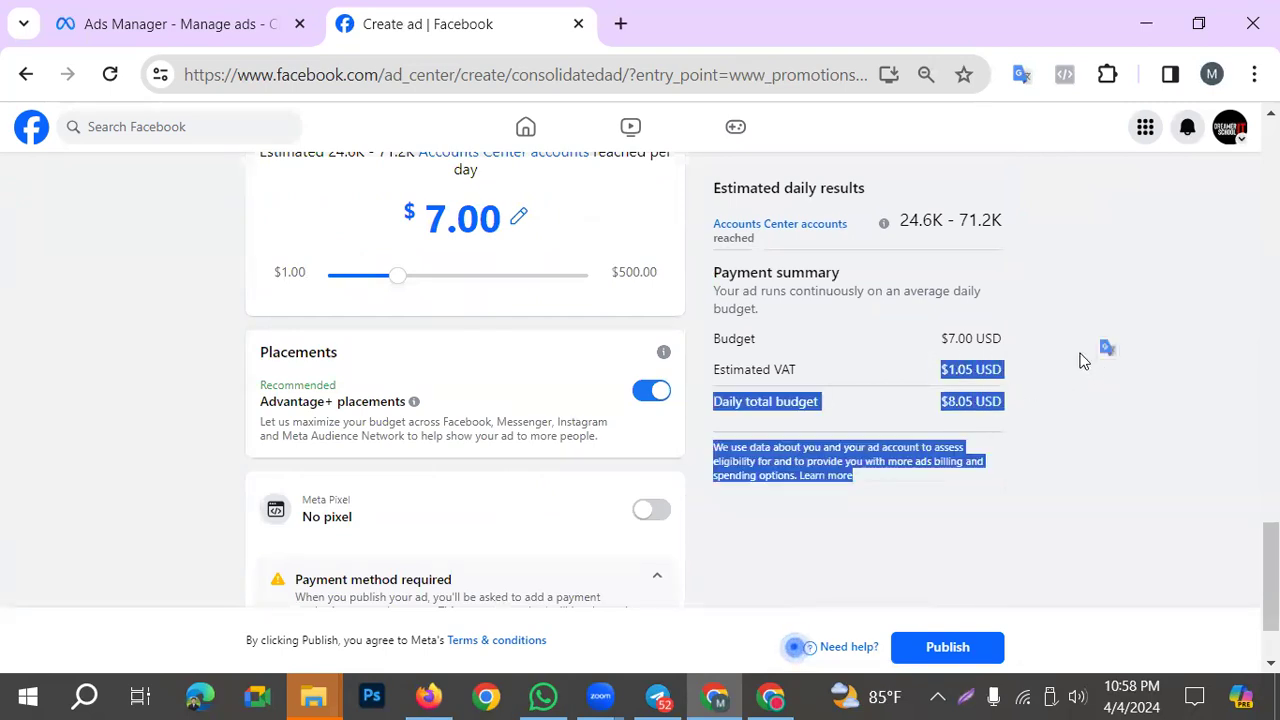
{"action": "left_click", "coordinate": [1108, 342]}
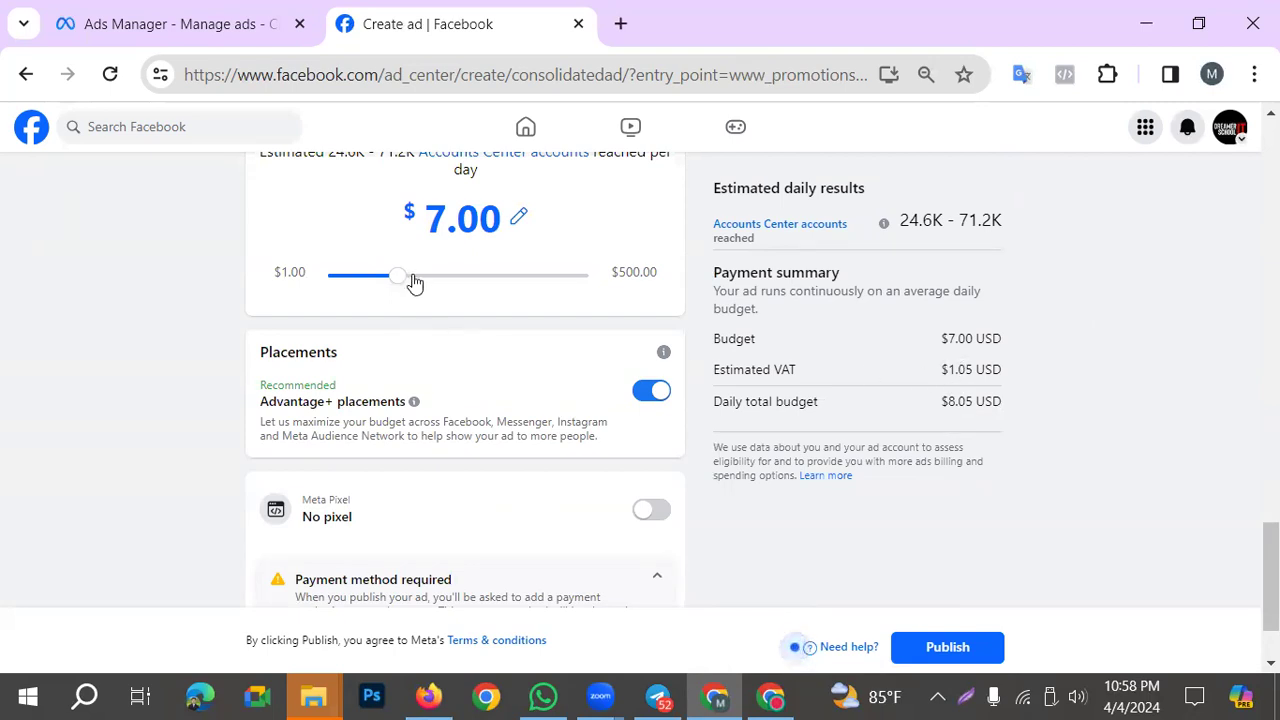
Set the daily budget to $10.00, raise it to $100.00, and check the daily budget section
{"action": "left_click_drag", "start_coordinate": [409, 280], "coordinate": [429, 284]}
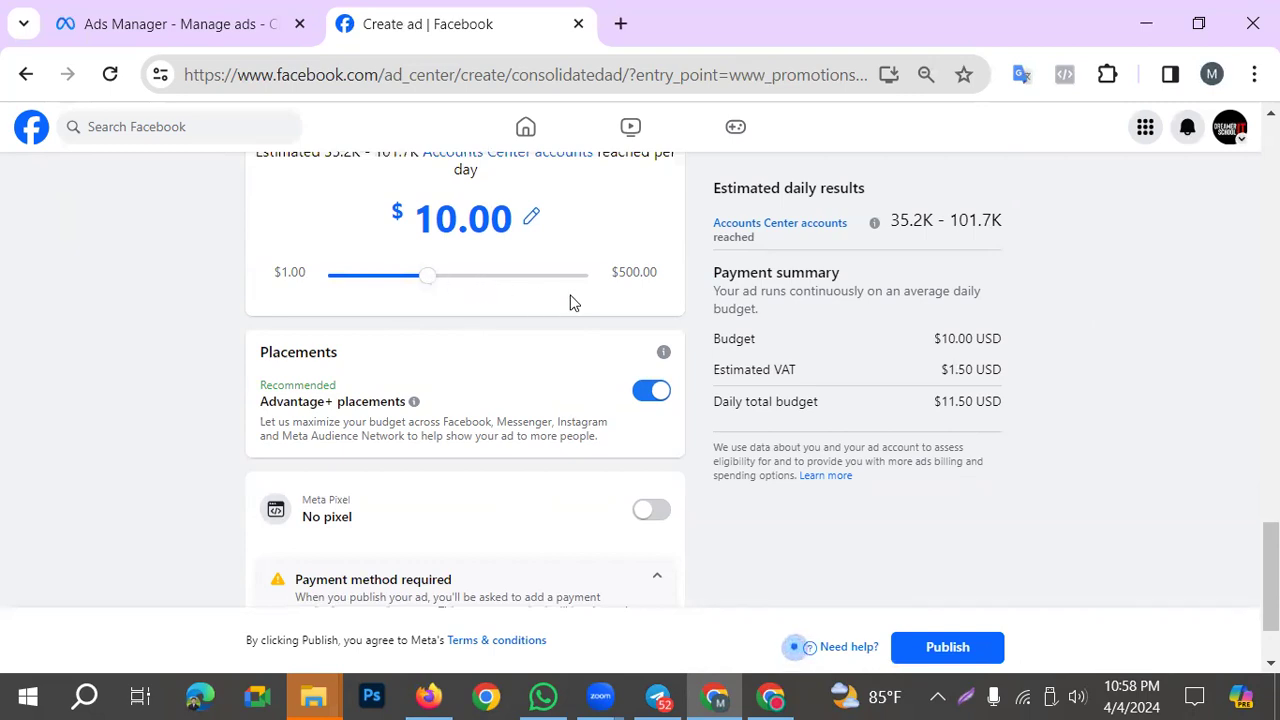
{"action": "left_click_drag", "start_coordinate": [383, 284], "coordinate": [563, 311]}
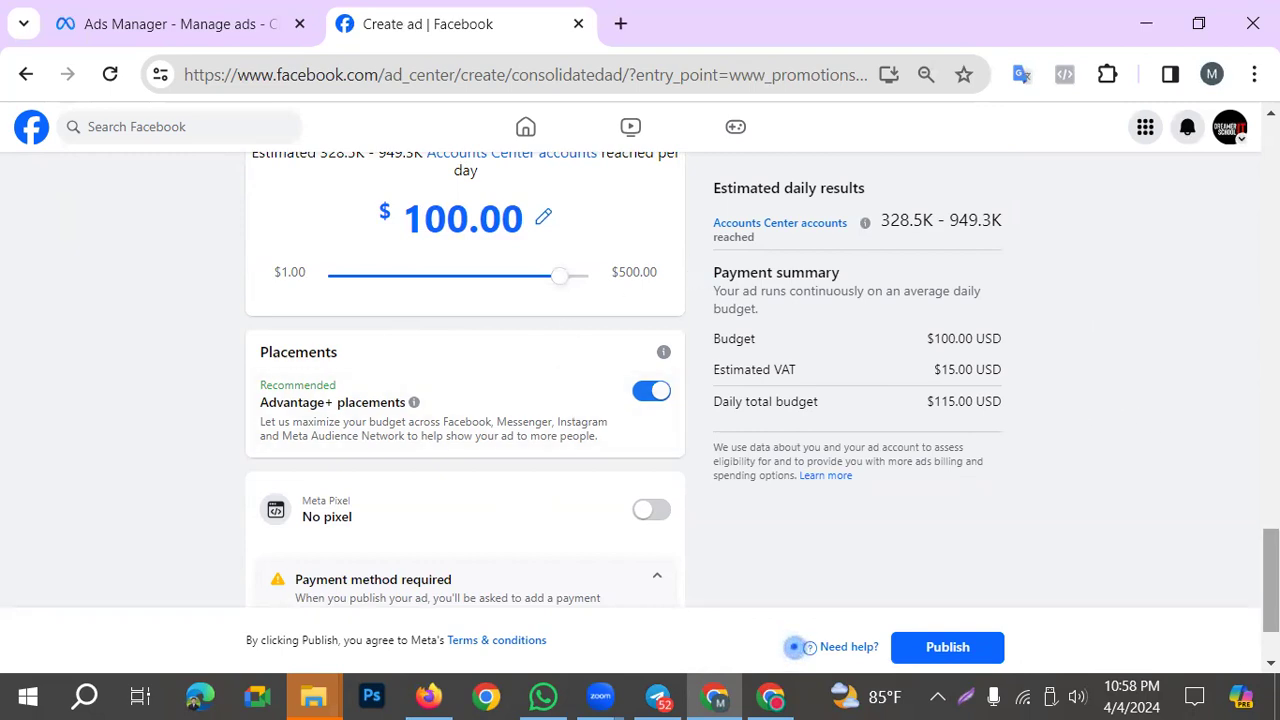
{"action": "scroll", "coordinate": [1130, 230], "scroll_direction": "up", "scroll_amount": 4}
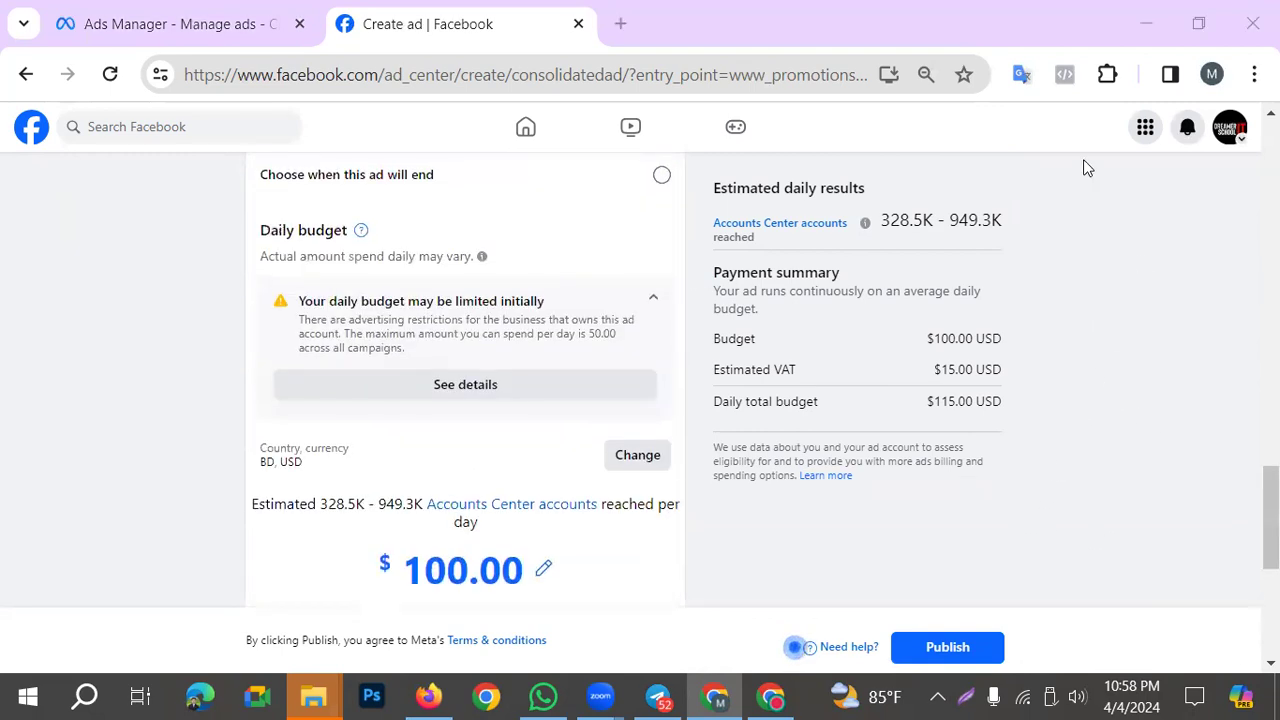
{"action": "scroll", "coordinate": [1088, 168], "scroll_direction": "up", "scroll_amount": 3}
{"action": "scroll", "coordinate": [935, 266], "scroll_direction": "down", "scroll_amount": 7}
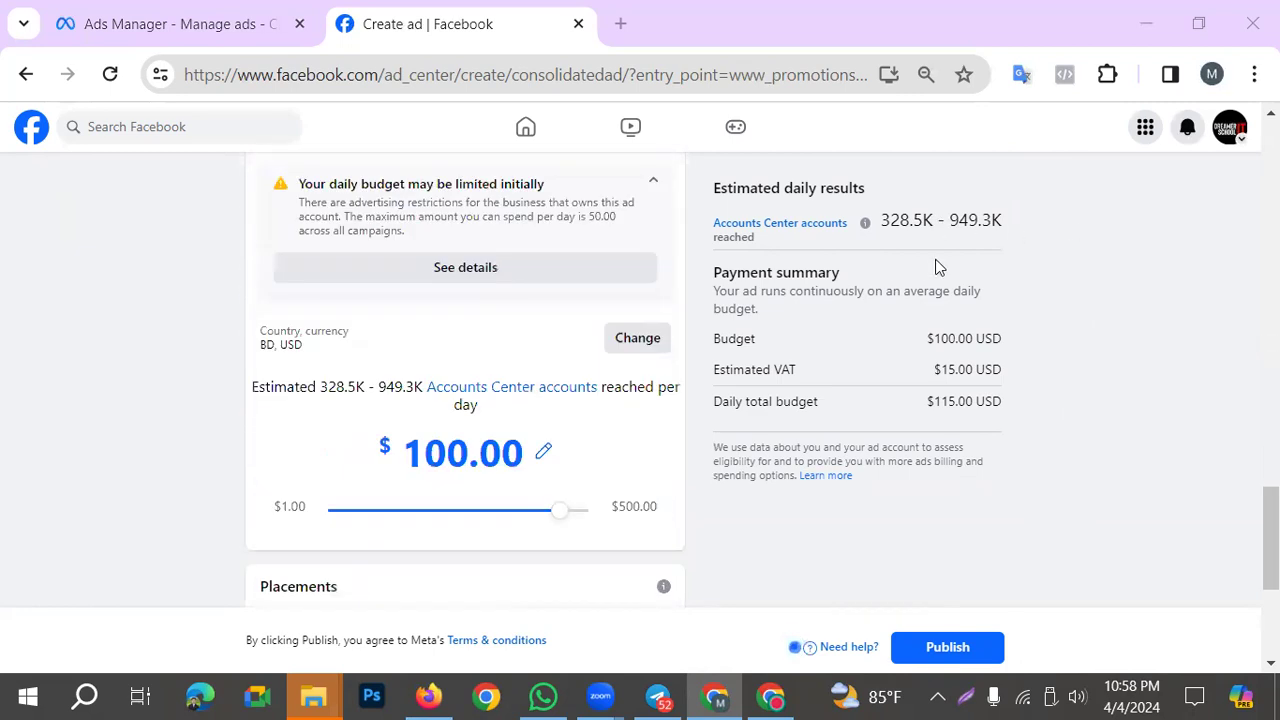
Switch back from Agency AC to the originally used ad account and review its payment summary, estimated daily results and ad preview
{"action": "scroll", "coordinate": [913, 246], "scroll_direction": "up", "scroll_amount": 15}
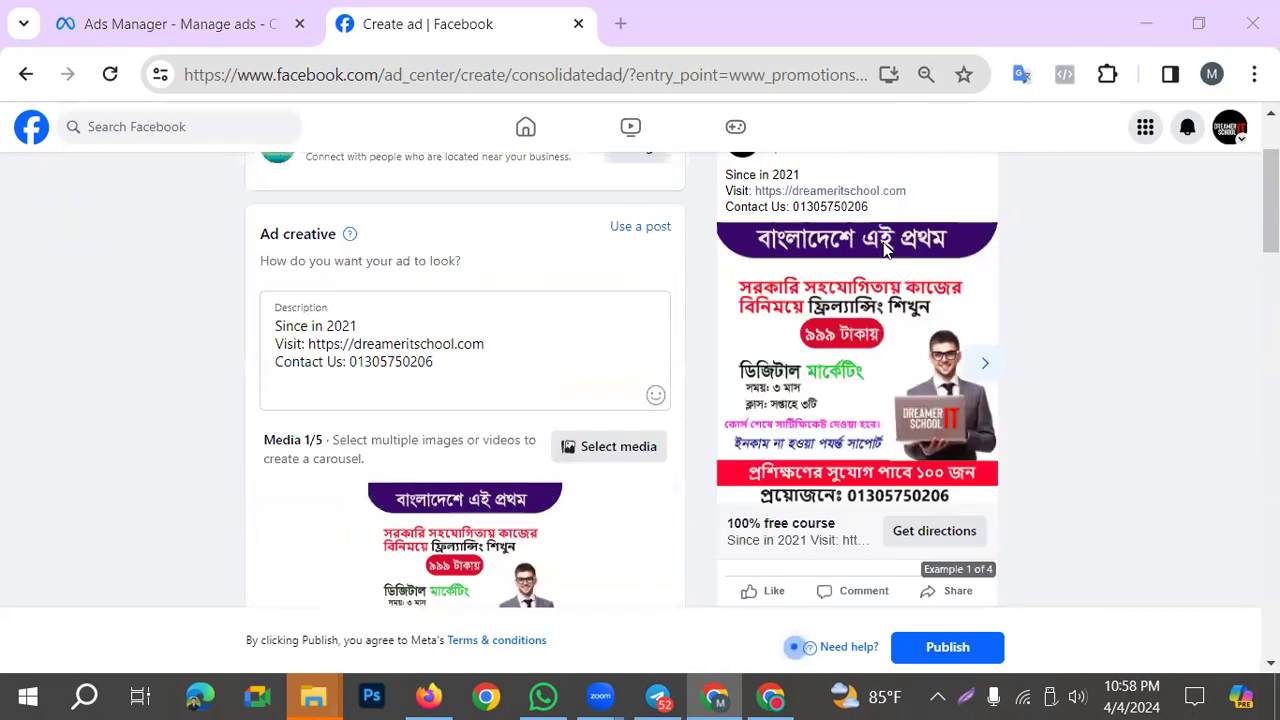
{"action": "left_click", "coordinate": [940, 196]}
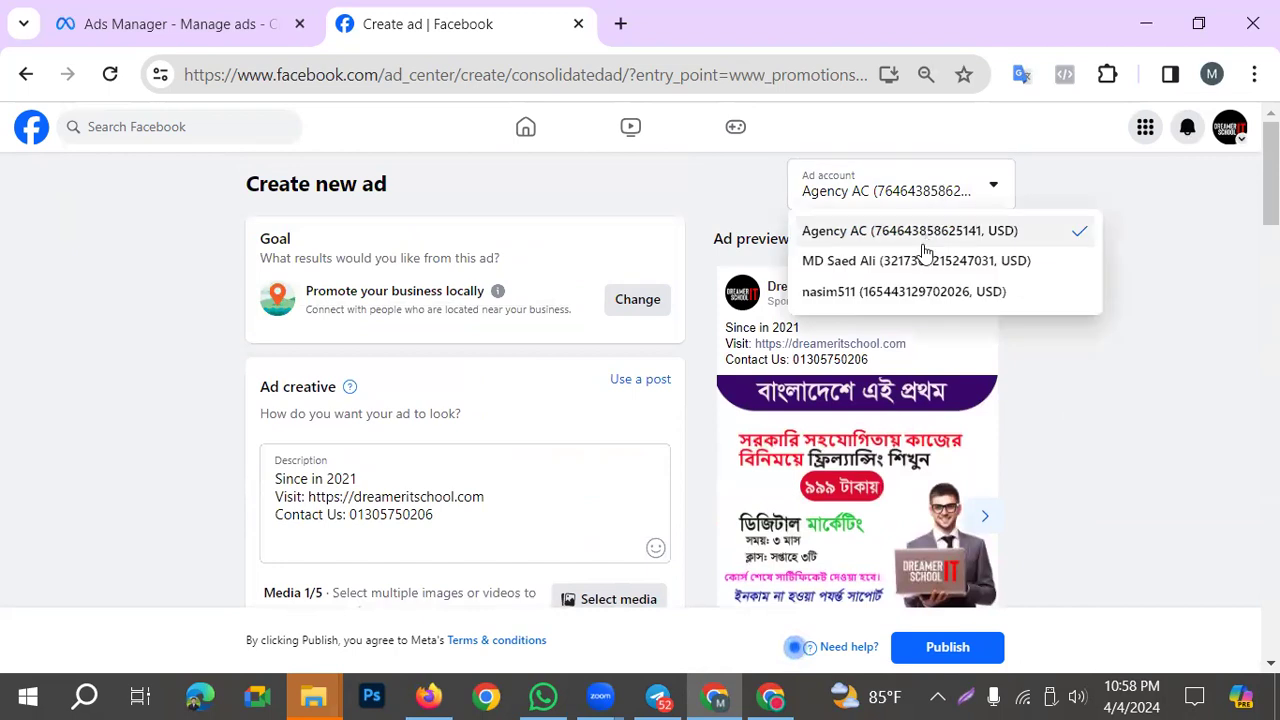
{"action": "left_click", "coordinate": [913, 298]}
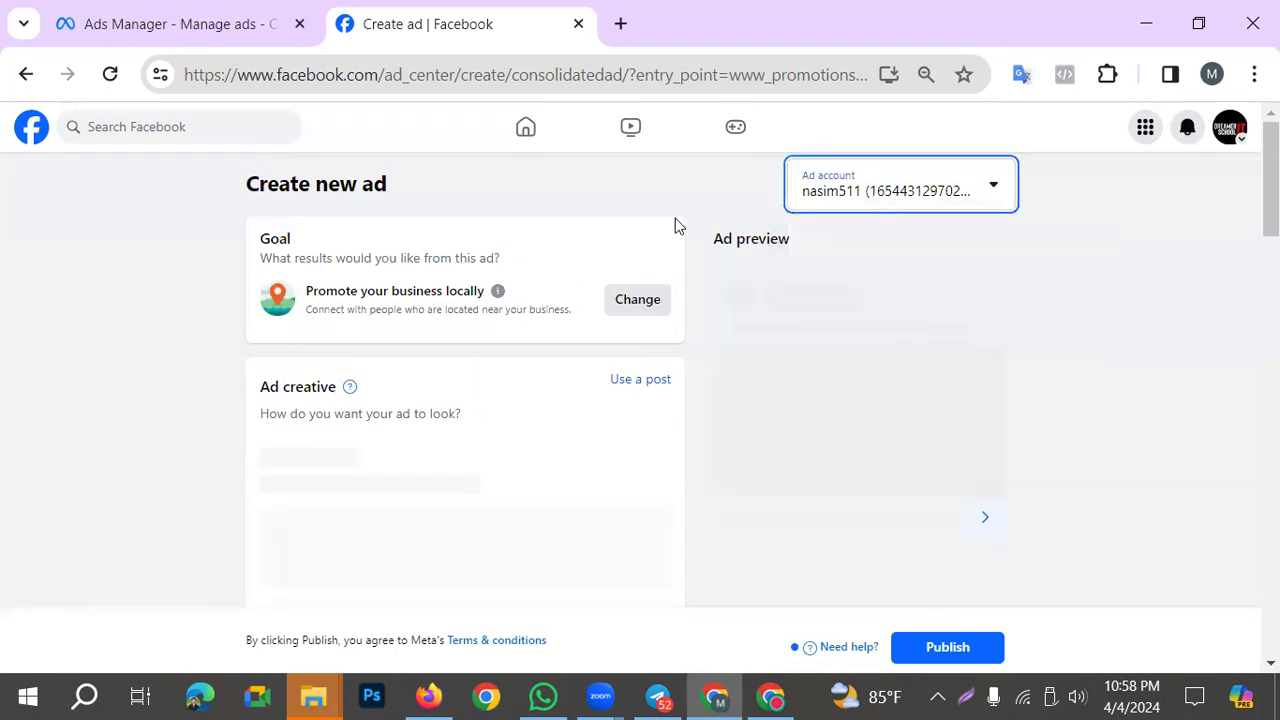
{"action": "scroll", "coordinate": [871, 329], "scroll_direction": "down", "scroll_amount": 6}
{"action": "scroll", "coordinate": [952, 400], "scroll_direction": "down", "scroll_amount": 2}
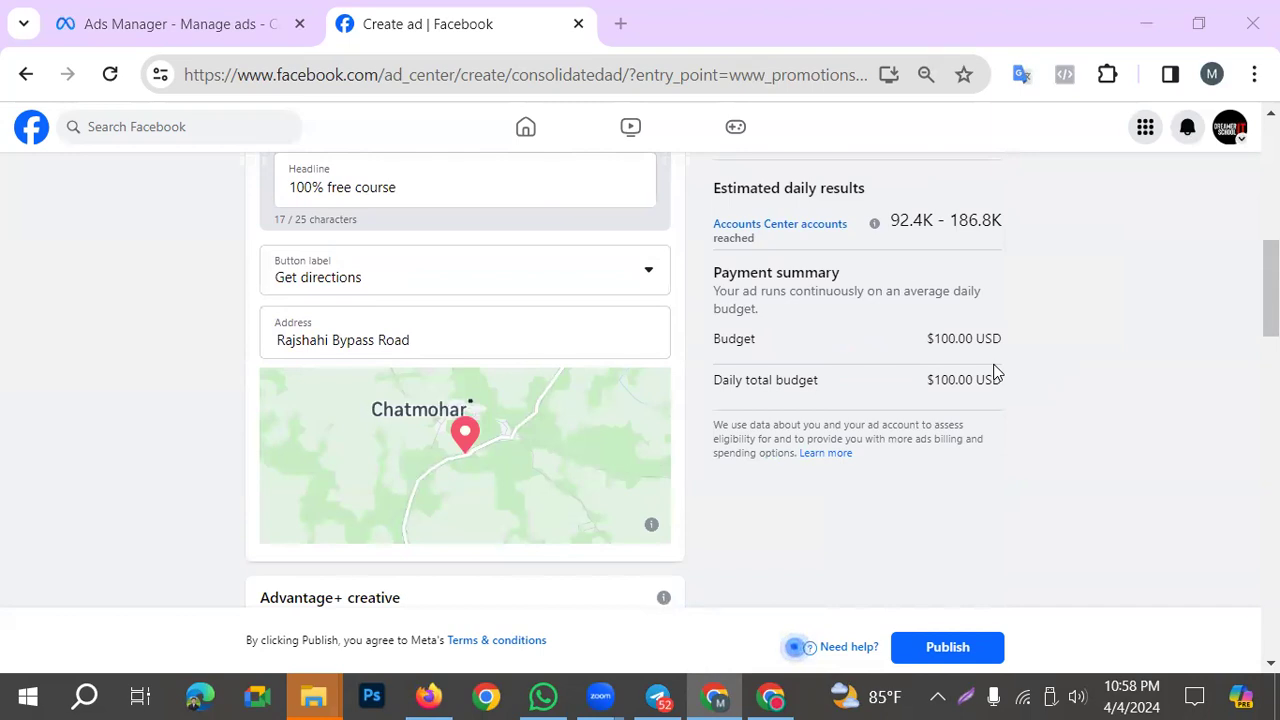
{"action": "scroll", "coordinate": [857, 460], "scroll_direction": "up", "scroll_amount": 2}
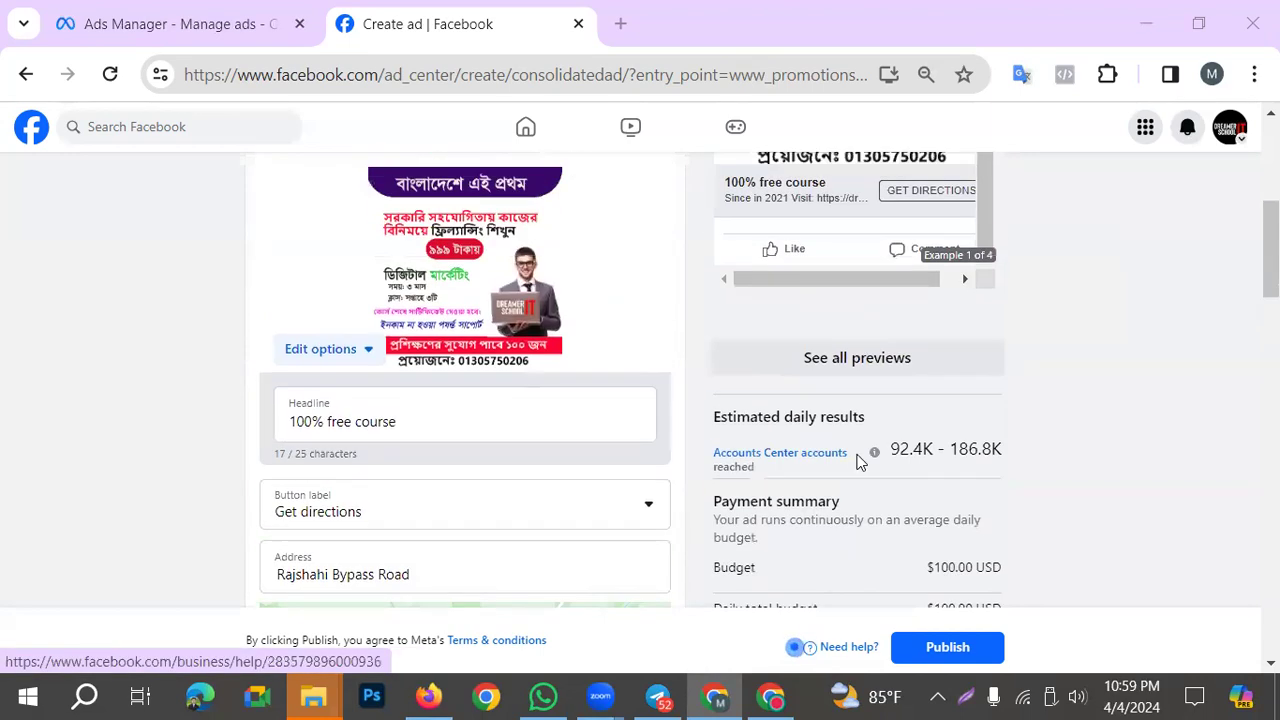
{"action": "scroll", "coordinate": [850, 460], "scroll_direction": "down", "scroll_amount": 2}
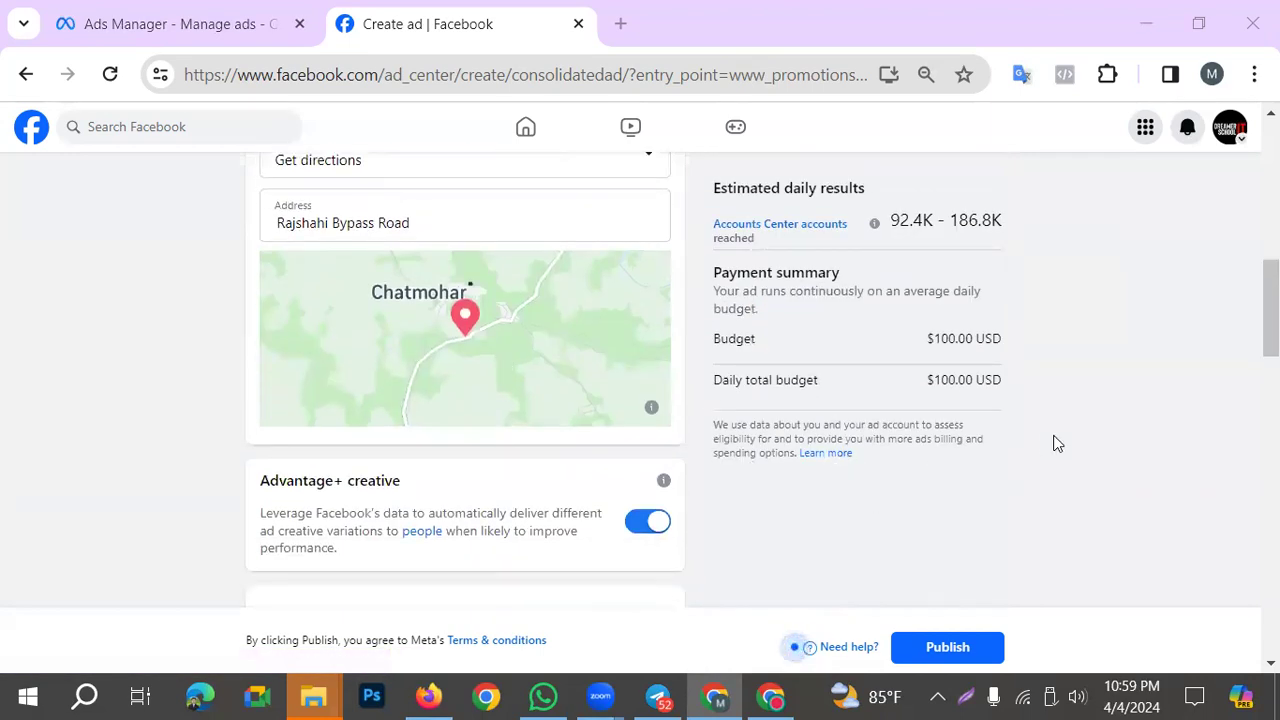
{"action": "scroll", "coordinate": [935, 480], "scroll_direction": "up", "scroll_amount": 2}
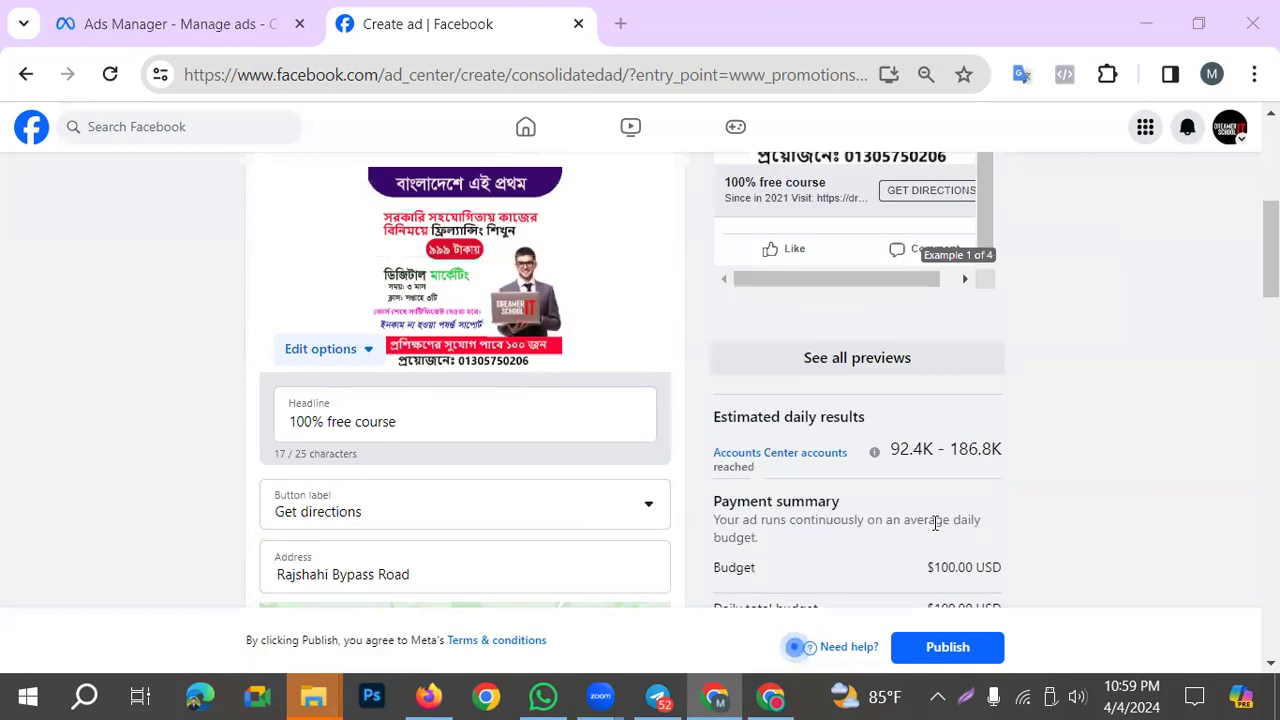
{"action": "scroll", "coordinate": [1020, 490], "scroll_direction": "up", "scroll_amount": 5}
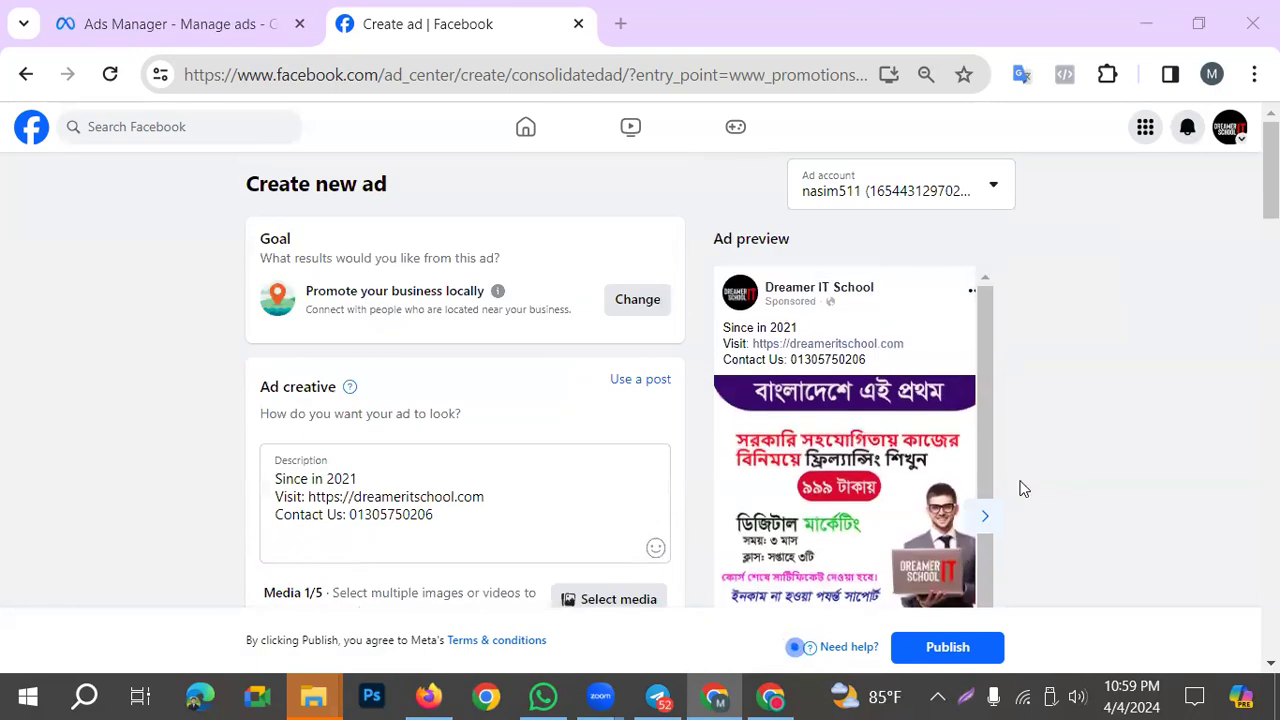